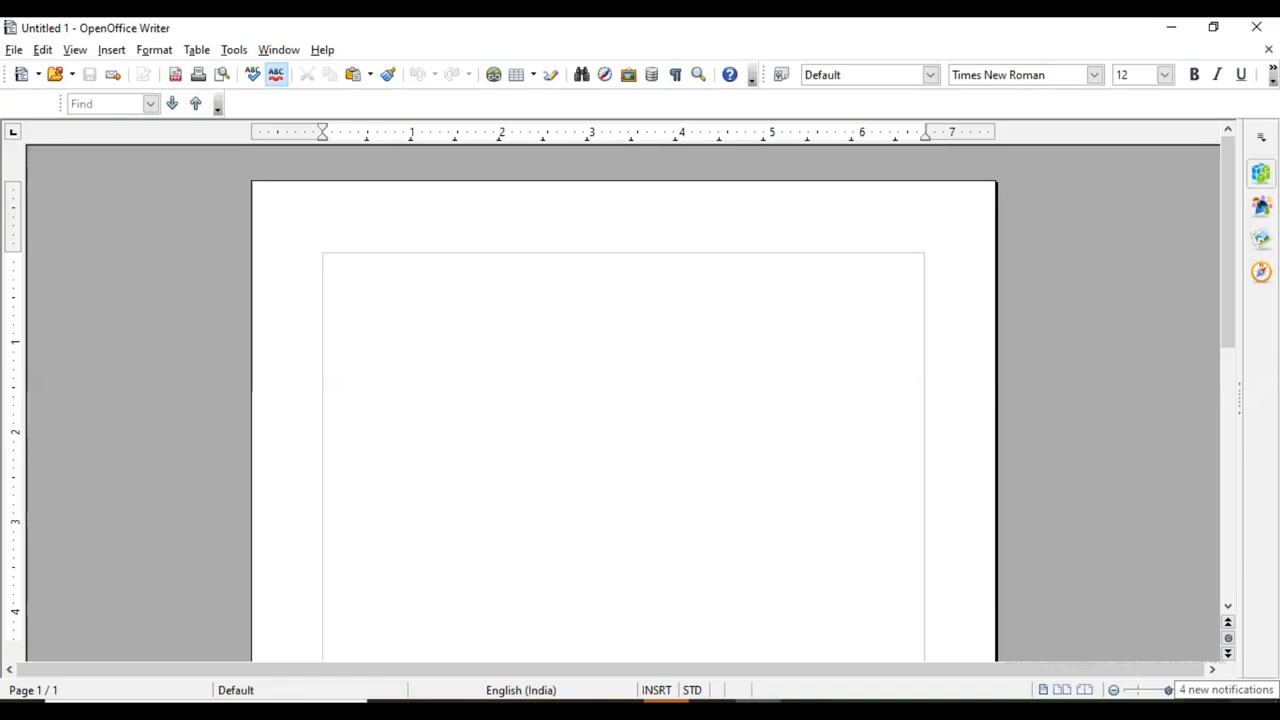
Write "One way to change the cursor position from one place to another with the help of keyboard is by using arrow keys. To reach to a particular"
text(O)
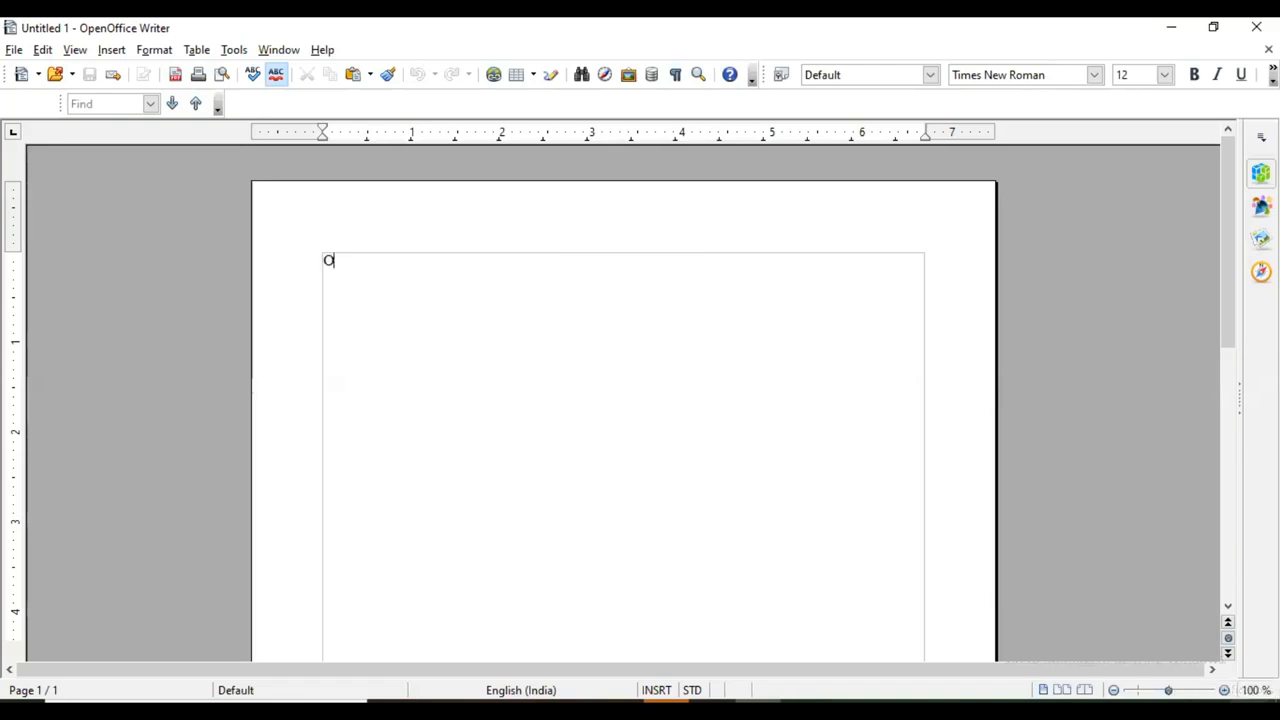
text(ne way to change the cursor position from one place to a)
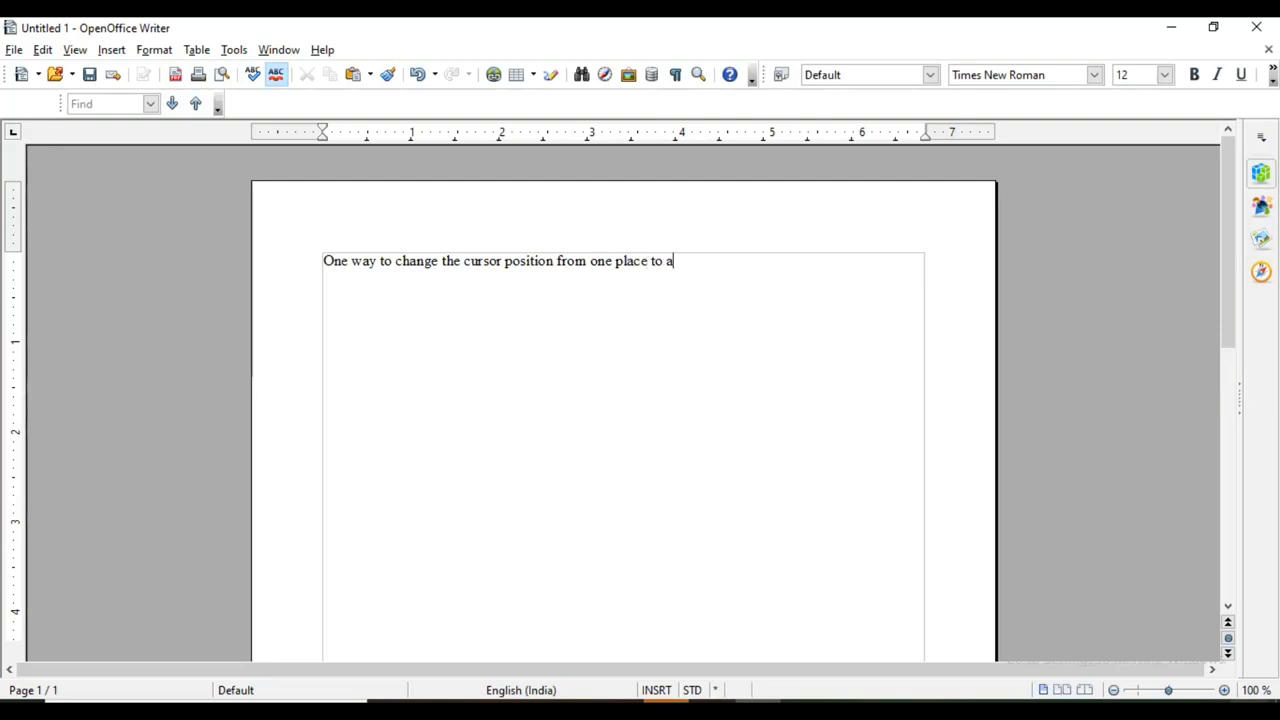
text(nother with the help of keyboard is by using)
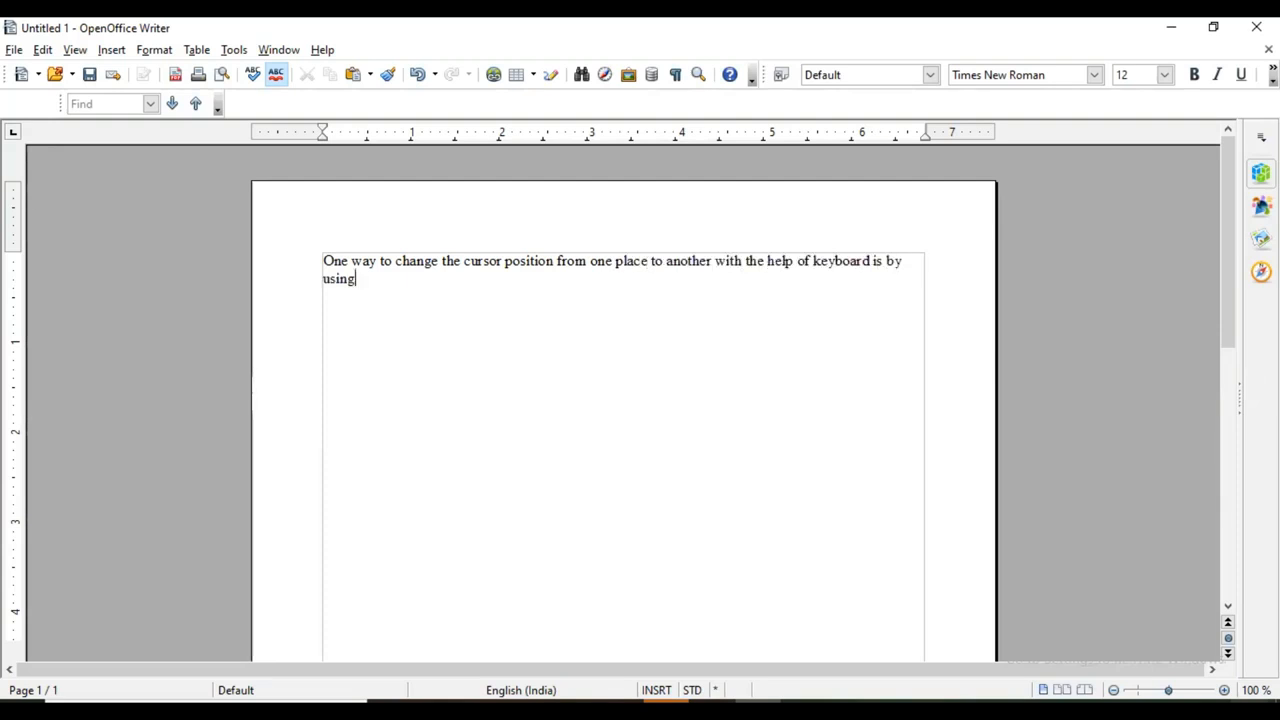
text( arrow keys. To reach to a particular po)
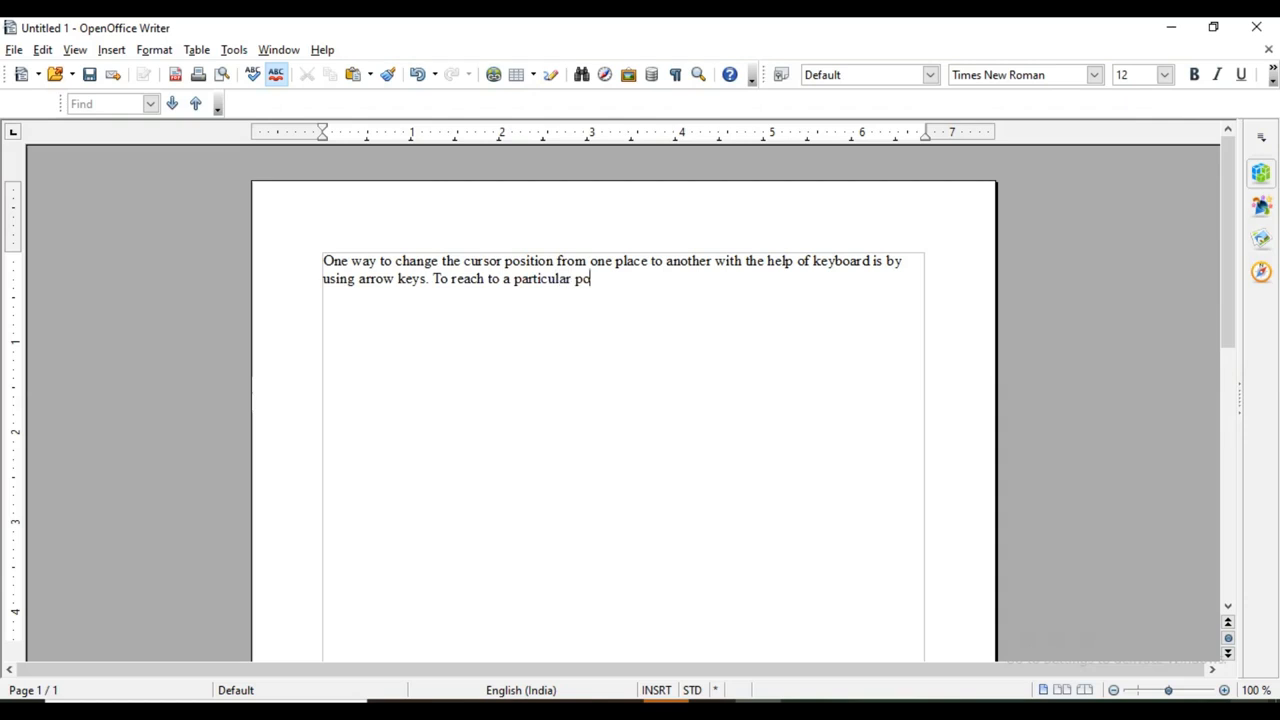
Finish the sentence: "position with the help of mouse is simply to take the mouse pointer at the desired place and click the left button of the mouse."
text(sition with the help of mouse is simply)
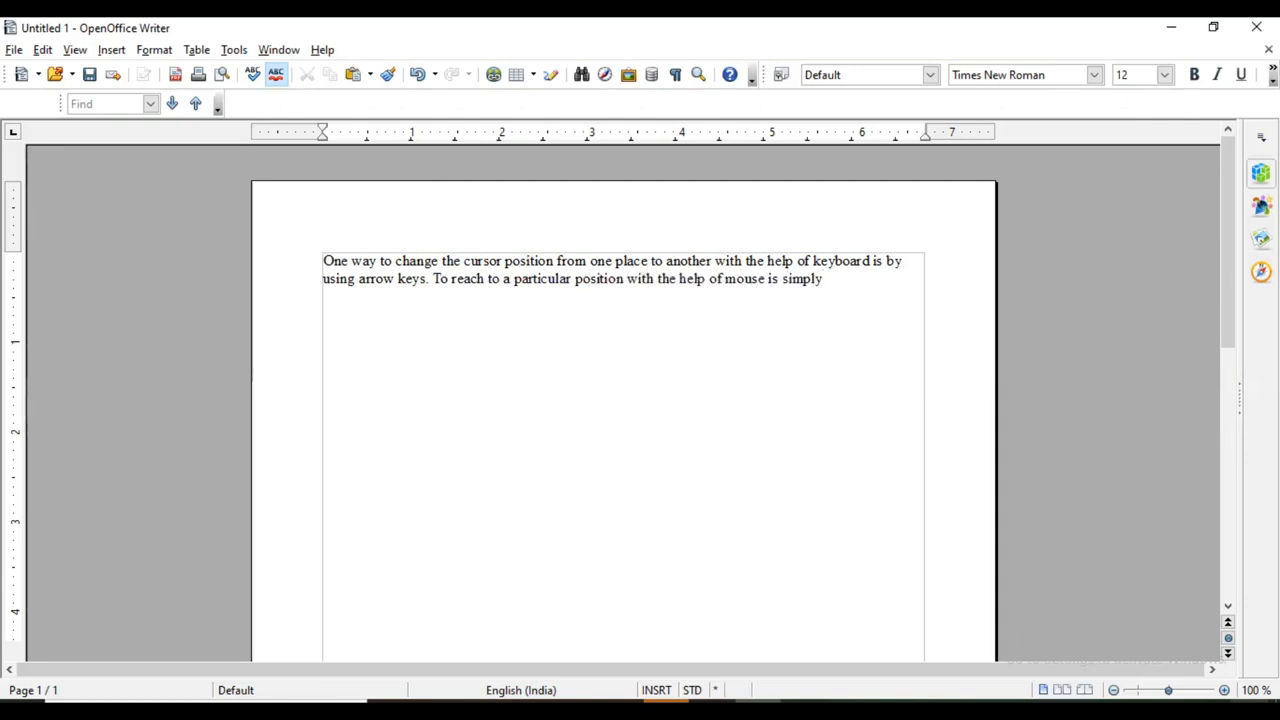
text( to take the mouse pointer at the desired )
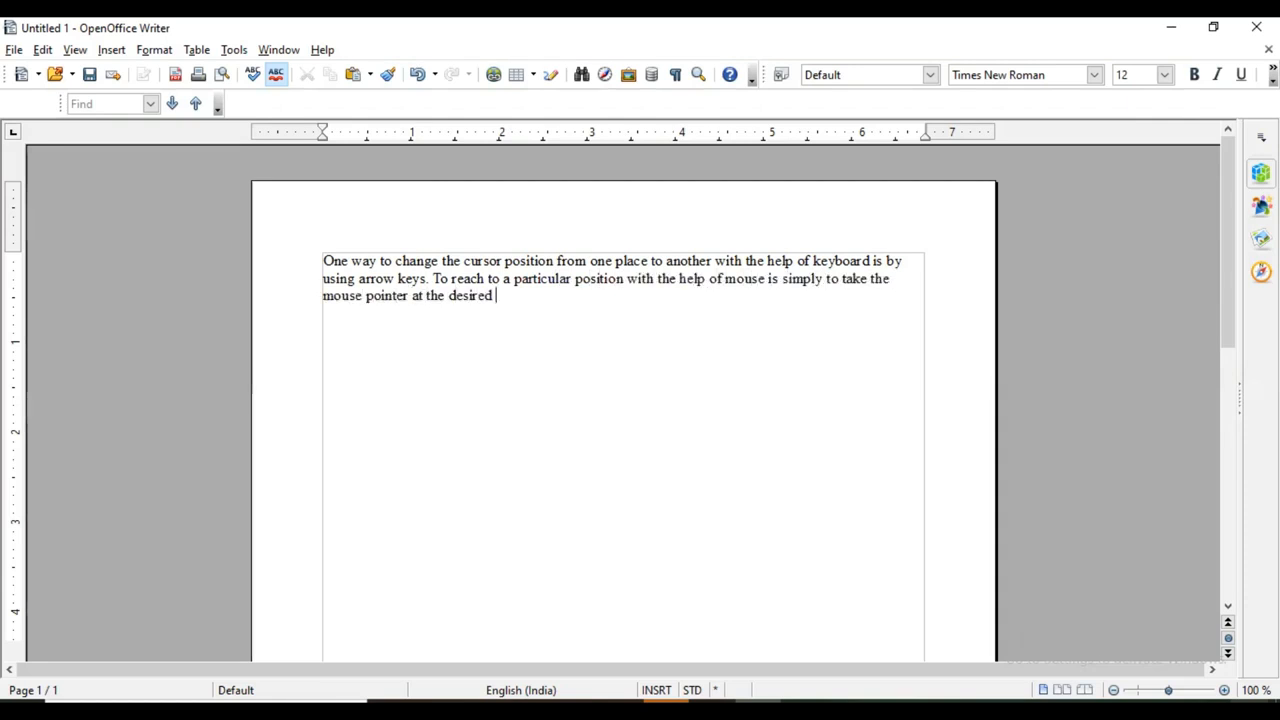
text(place and click the left button of the mouse.)
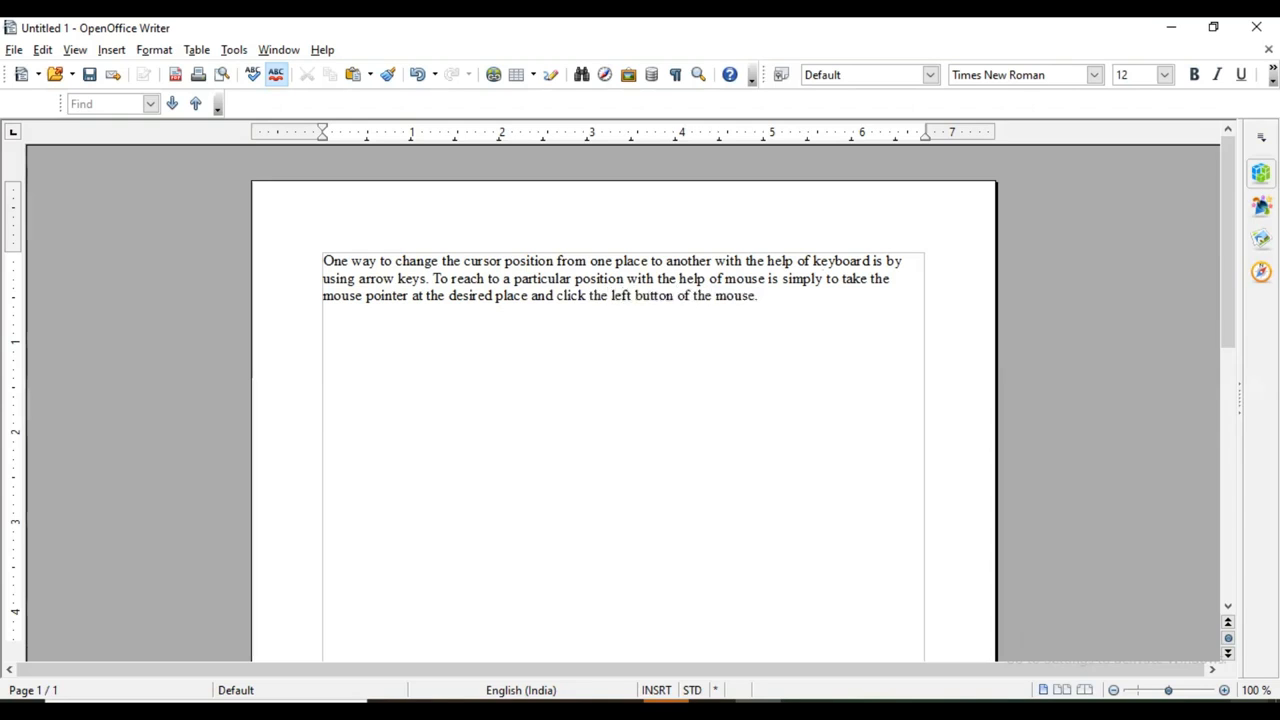
Insert two line breaks before the paragraph and add the heading "Selecting Text" directly above it
key(Up)
key(Up)
key(Return)
key(Return)
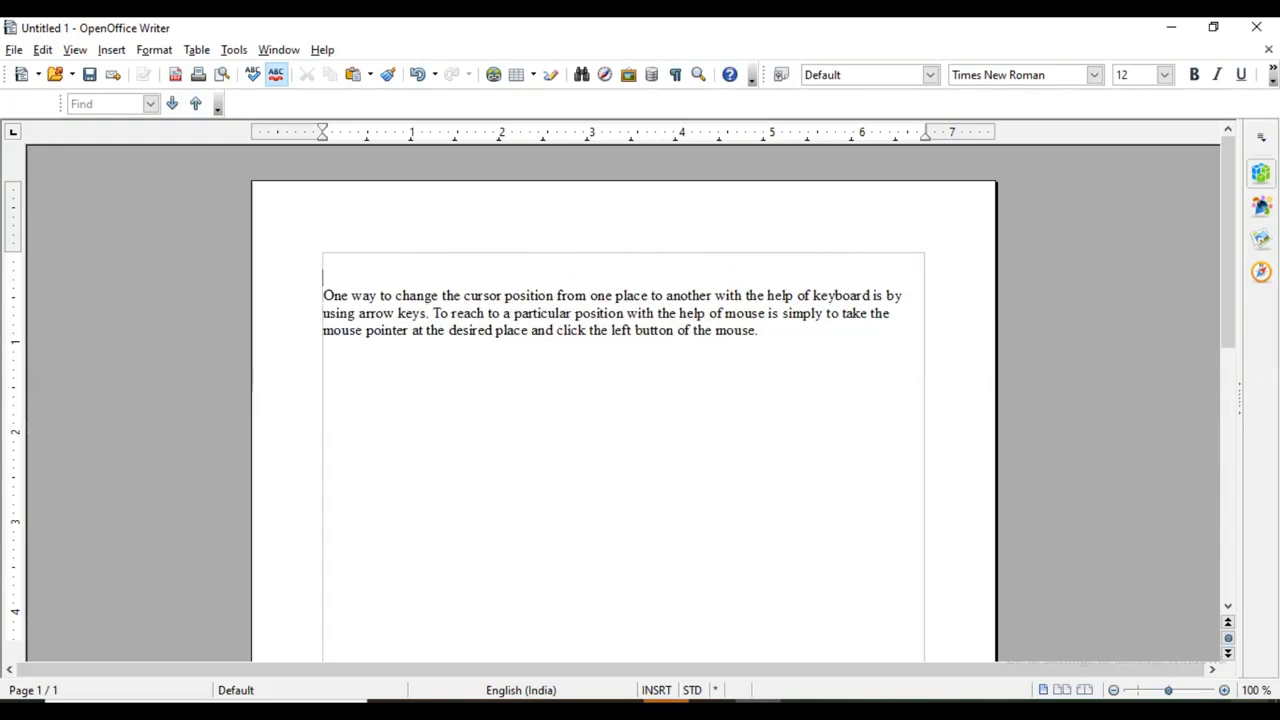
text(Selecting Text)
Select all the text in the document and clear the selection
click(43, 50)
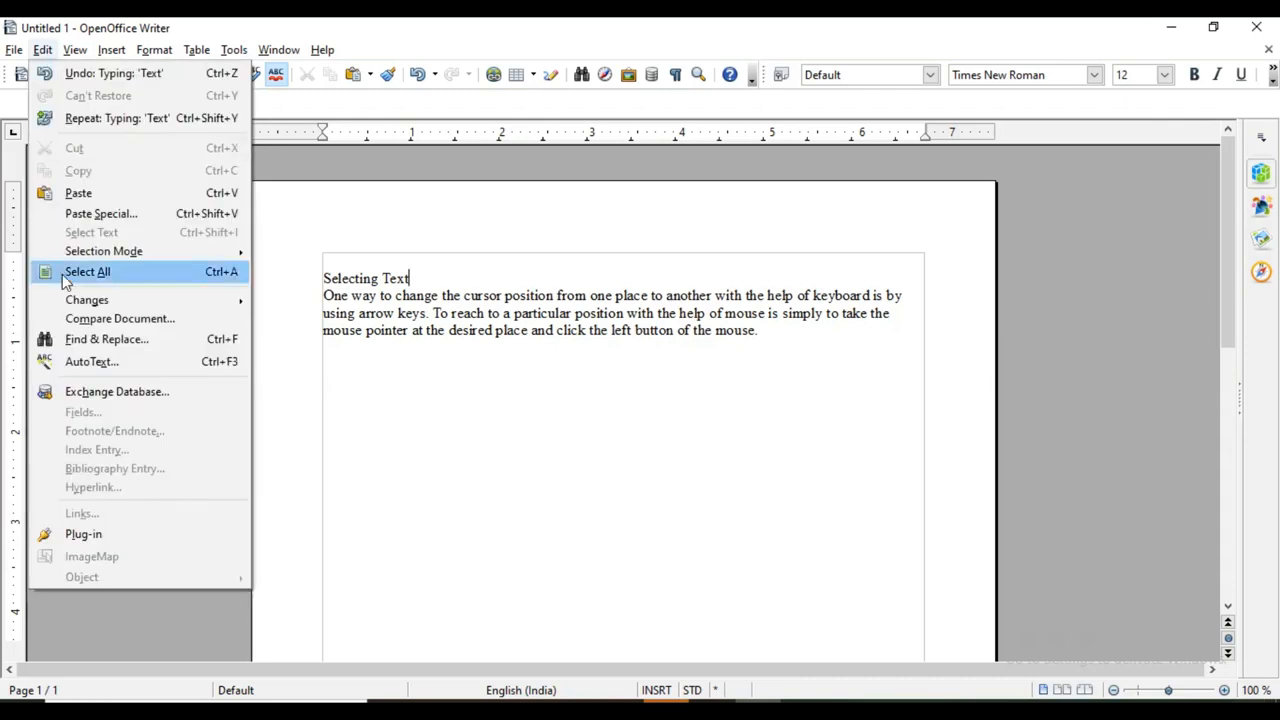
click(398, 300)
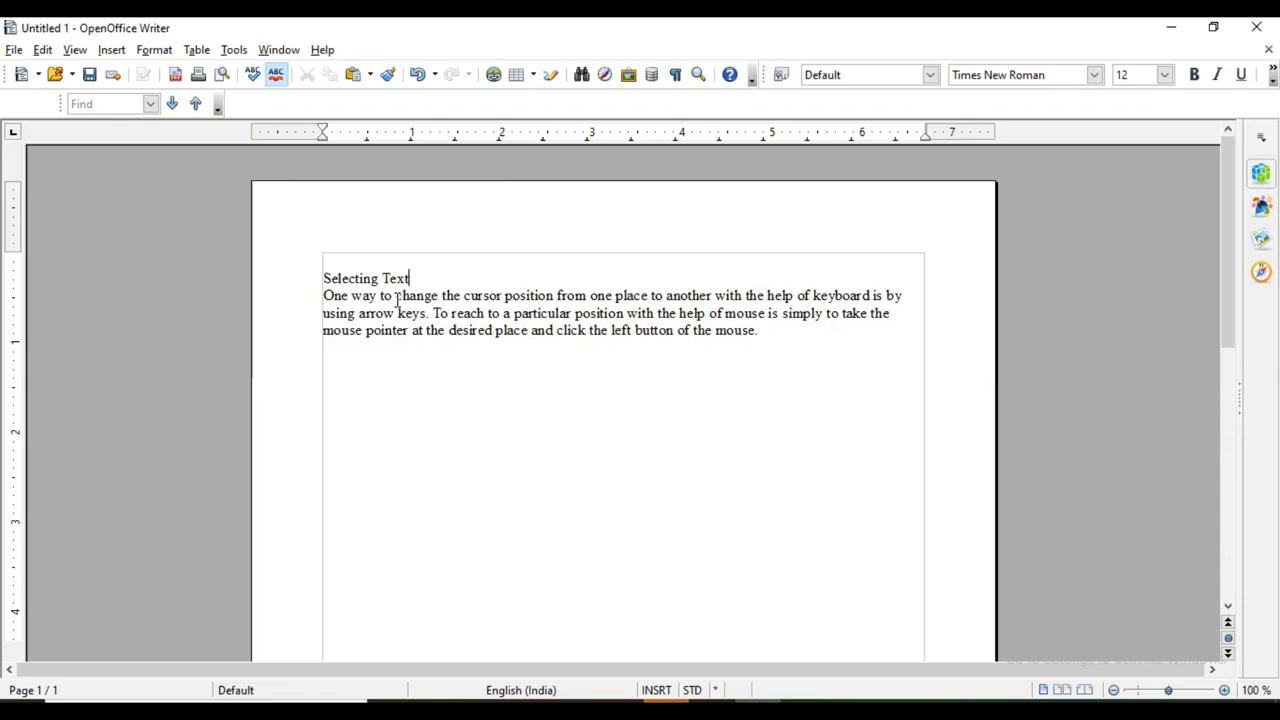
key(ctrl+a)
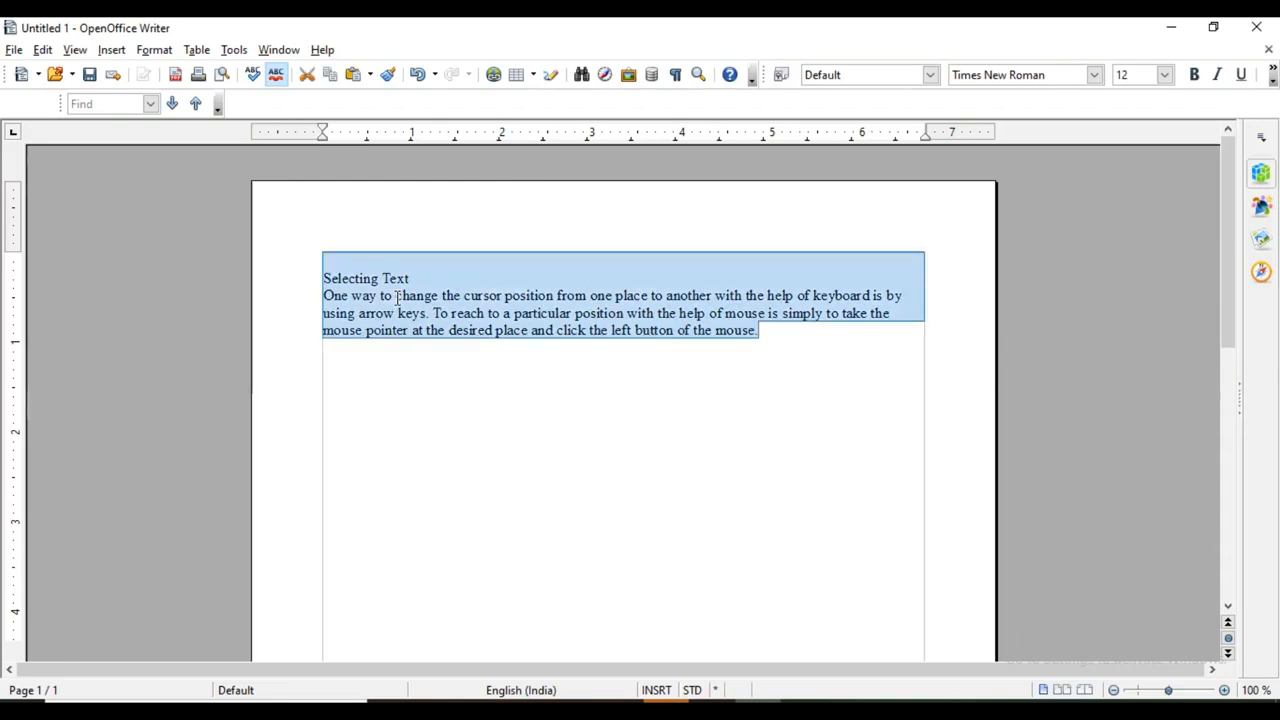
scroll(455, 360, down, 10)
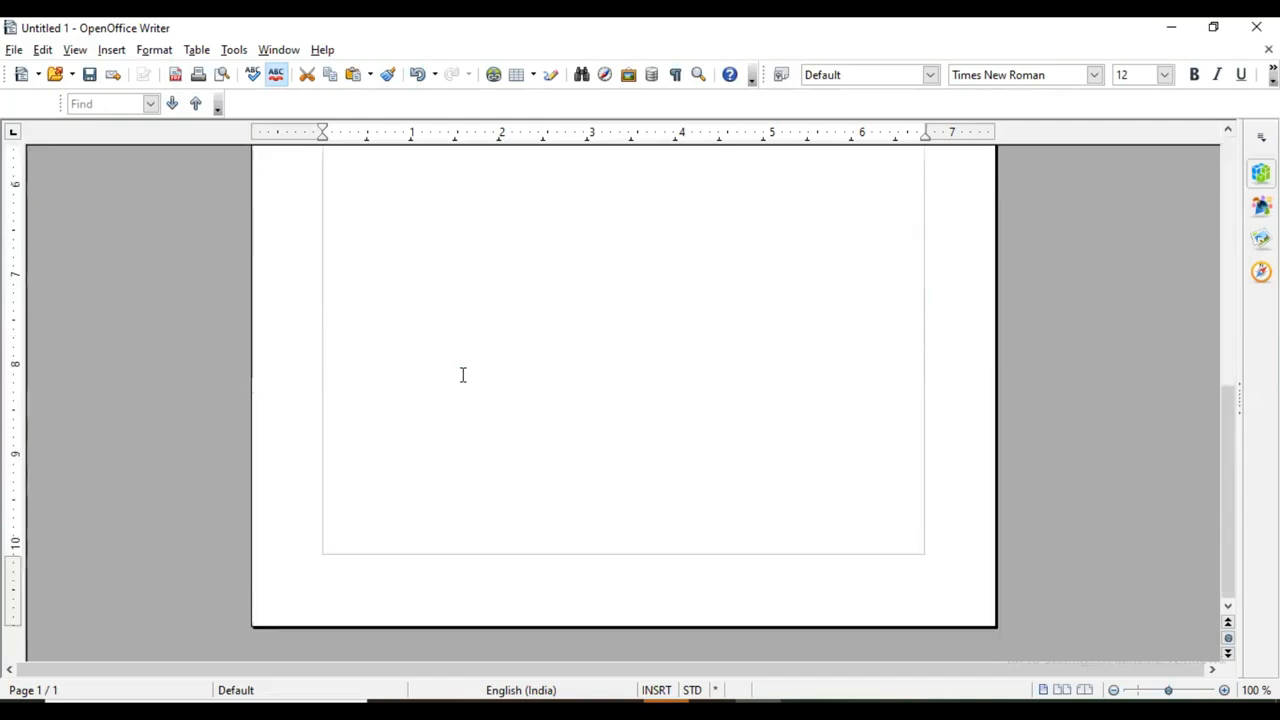
scroll(463, 375, up, 10)
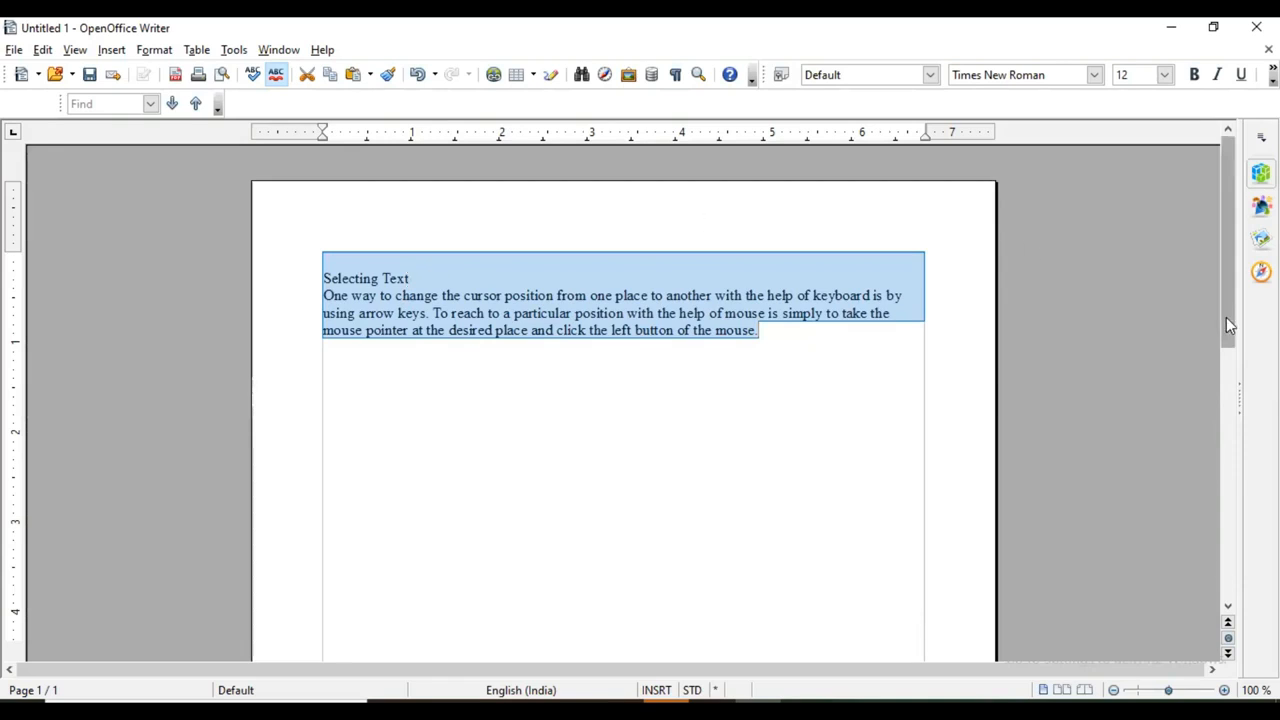
mouse_move(1226, 317)
mouse_down()
mouse_move(1226, 550)
mouse_move(1238, 322)
mouse_up()
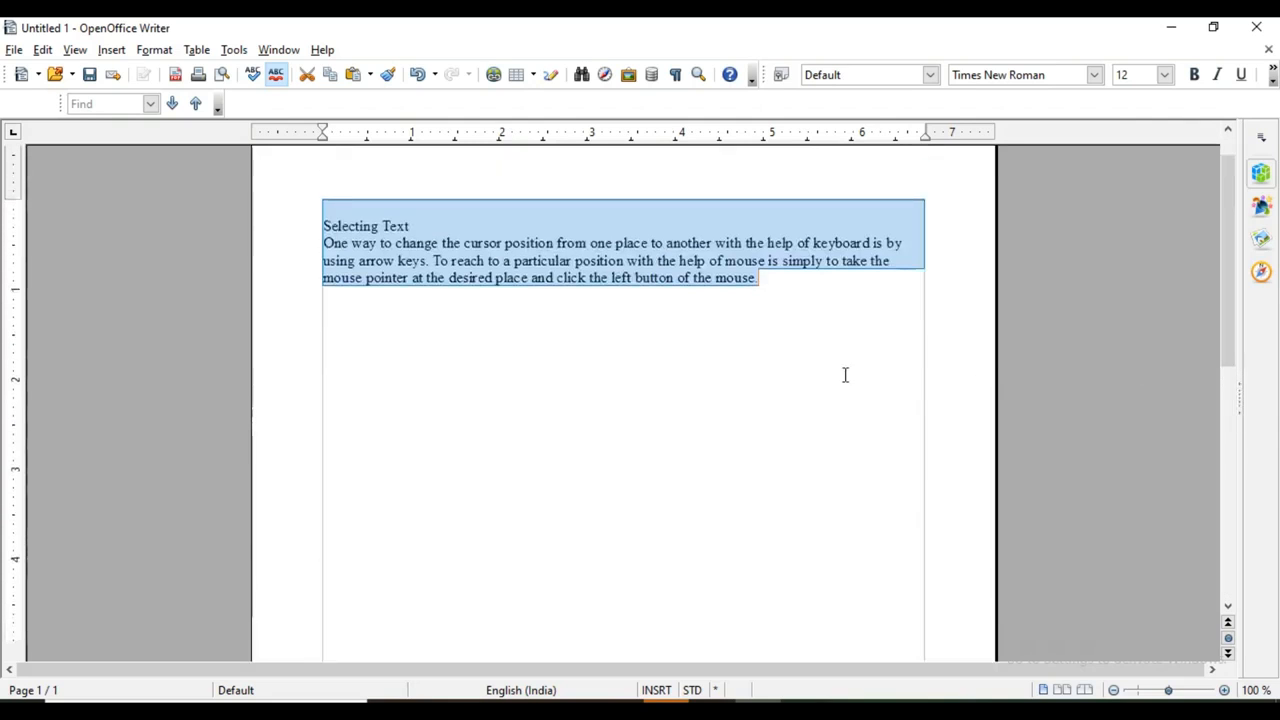
click(748, 367)
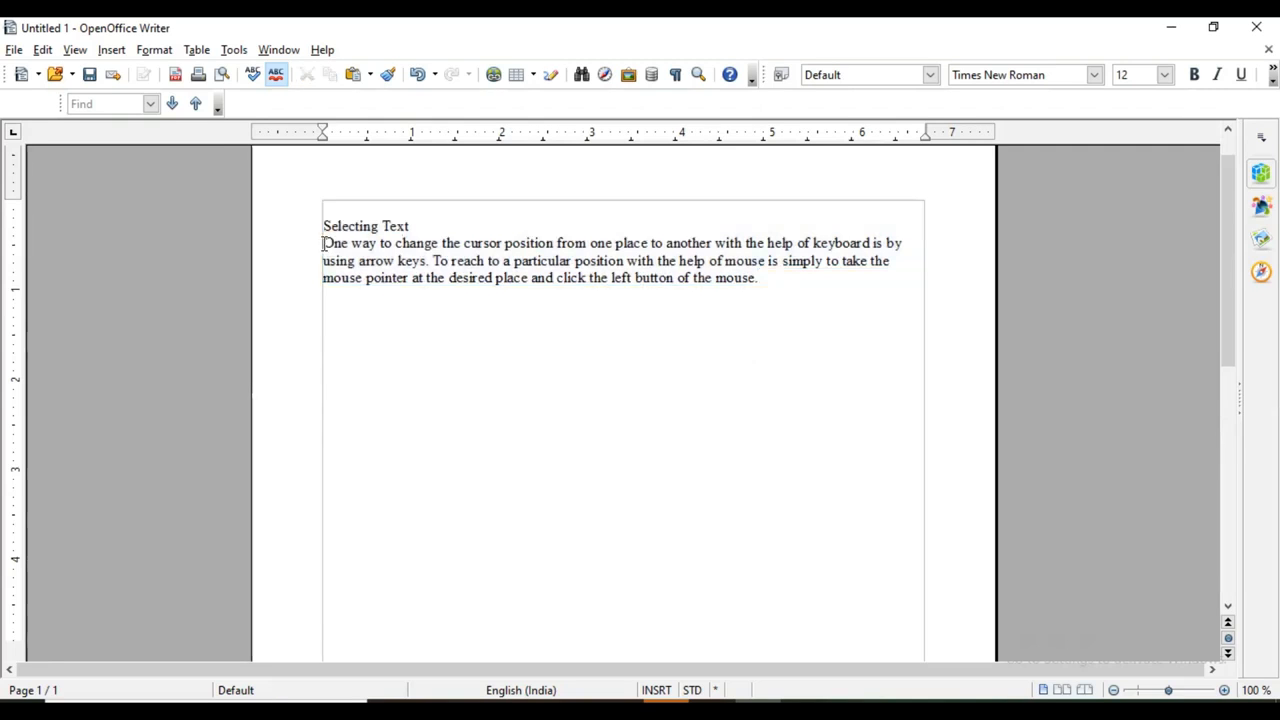
Select the paragraph under the heading, once as its first line only and again as a whole
drag(323, 243, 892, 287)
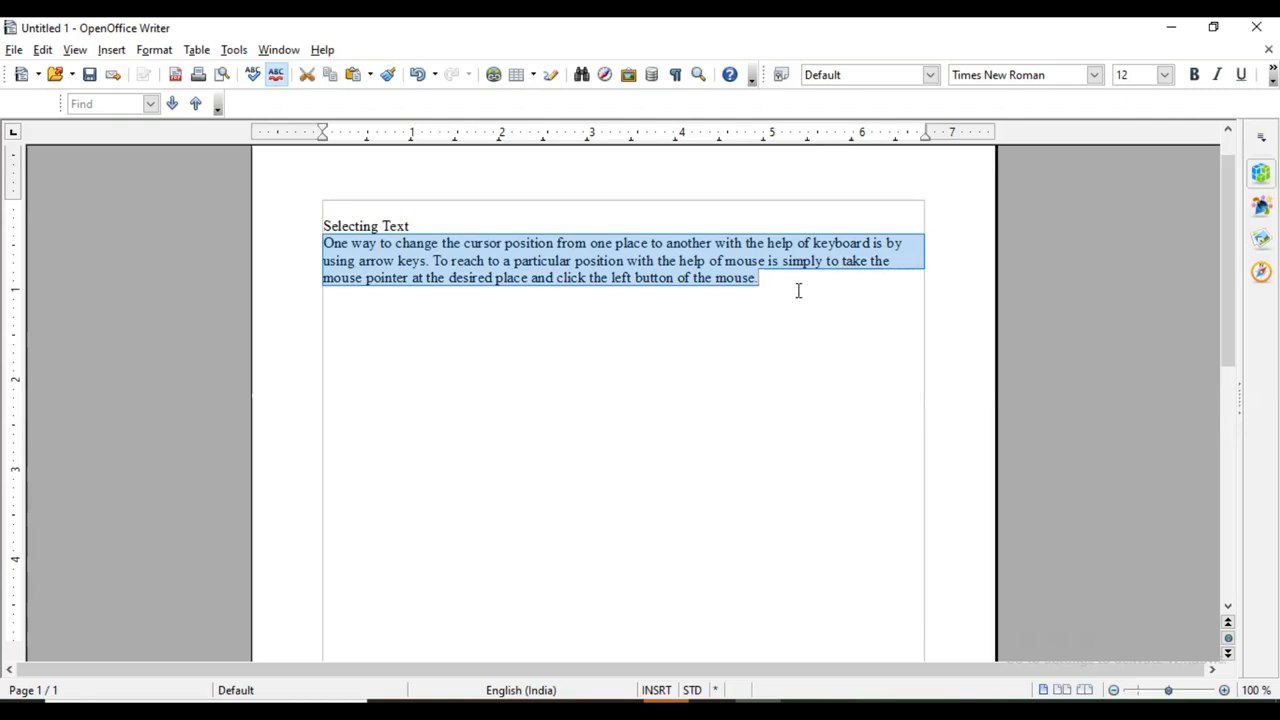
click(325, 242)
drag(325, 242, 931, 249)
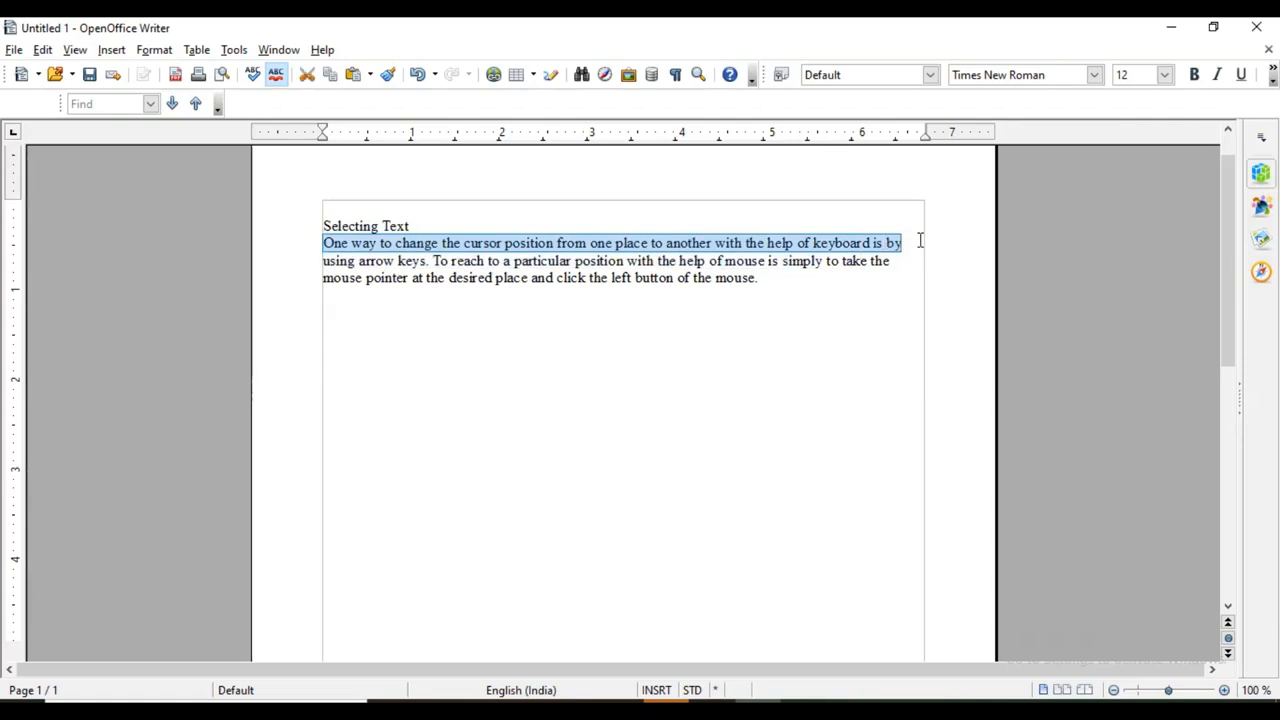
click(469, 260)
drag(323, 243, 792, 285)
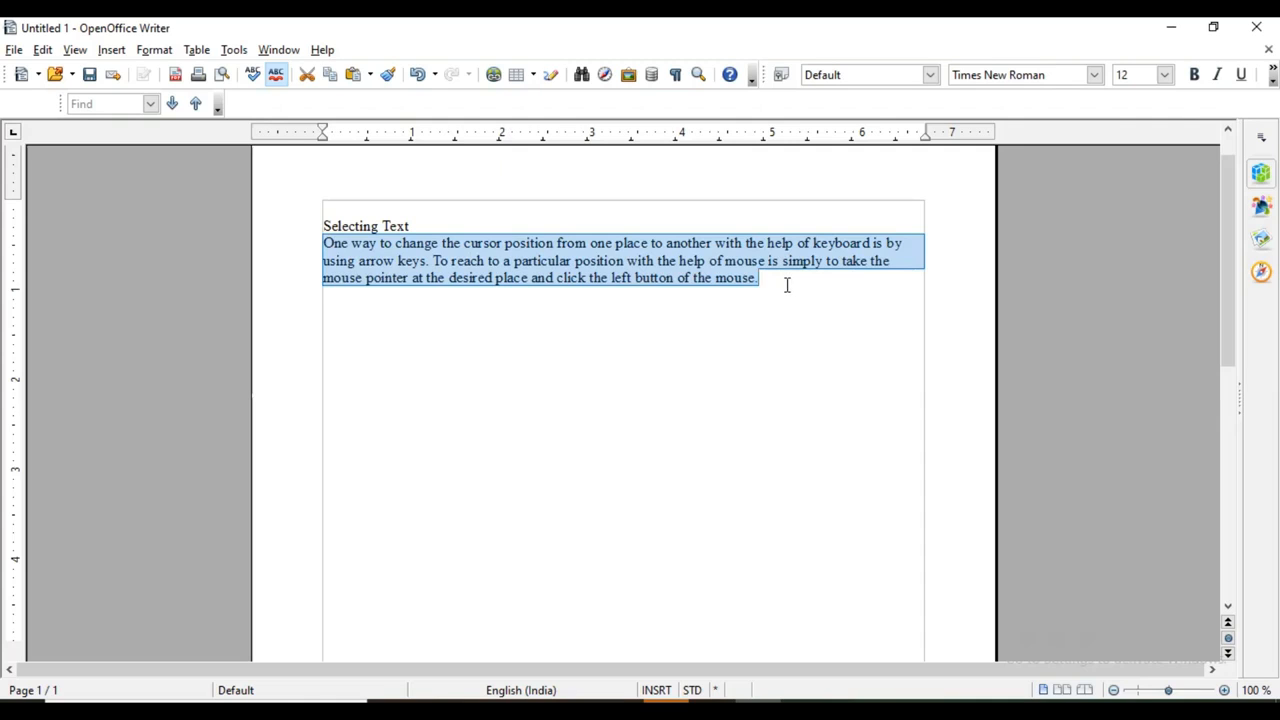
Extend a selection character by character from "using arrow keys" at the start of the second line to the end of the paragraph
click(326, 242)
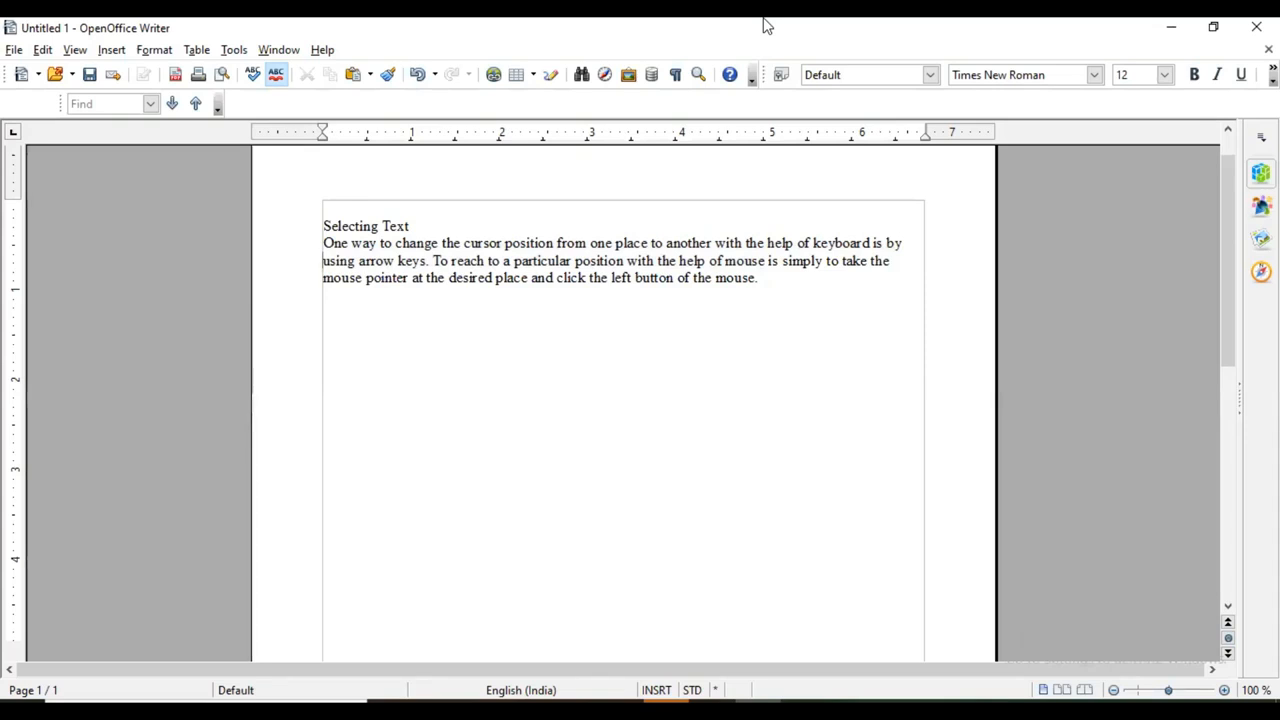
key(shift+Right)
key(shift+Right)
key(shift+Right)
key(shift+Right)
key(shift+Right)
key(shift+Right)
key(shift+Right)
key(shift+Right)
key(shift+Right)
key(shift+Right)
key(shift+Right)
key(shift+Right)
key(shift+Right)
key(shift+Right)
key(shift+Right)
key(shift+Right)
key(shift+Right)
key(shift+Right)
key(shift+Right)
key(shift+Right)
key(shift+Right)
key(shift+Right)
key(shift+Right)
key(shift+Right)
key(shift+Right)
key(shift+Right)
key(shift+Right)
key(shift+Right)
key(shift+Right)
key(shift+Right)
key(shift+Right)
key(shift+Right)
key(shift+Right)
key(shift+Right)
key(shift+Right)
key(shift+Right)
key(shift+Right)
key(shift+Right)
key(shift+Right)
key(shift+Right)
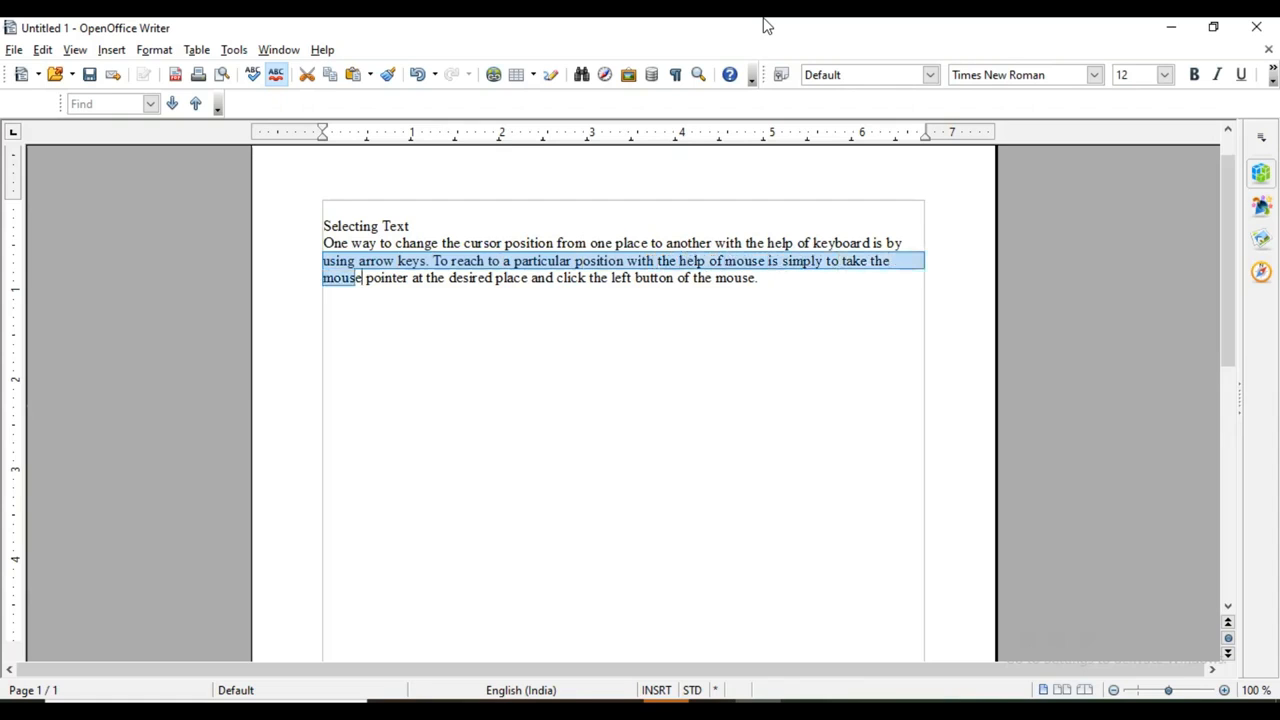
key(shift+Right)
key(shift+Right)
key(shift+Right)
key(shift+Right)
key(shift+Right)
key(shift+Right)
key(shift+Right)
key(shift+Right)
key(shift+Right)
key(shift+Right)
key(shift+Right)
key(shift+Right)
key(shift+Right)
key(shift+Right)
key(shift+Right)
key(shift+Right)
key(shift+Right)
key(shift+Right)
key(shift+Right)
key(shift+Right)
key(shift+Right)
key(shift+Right)
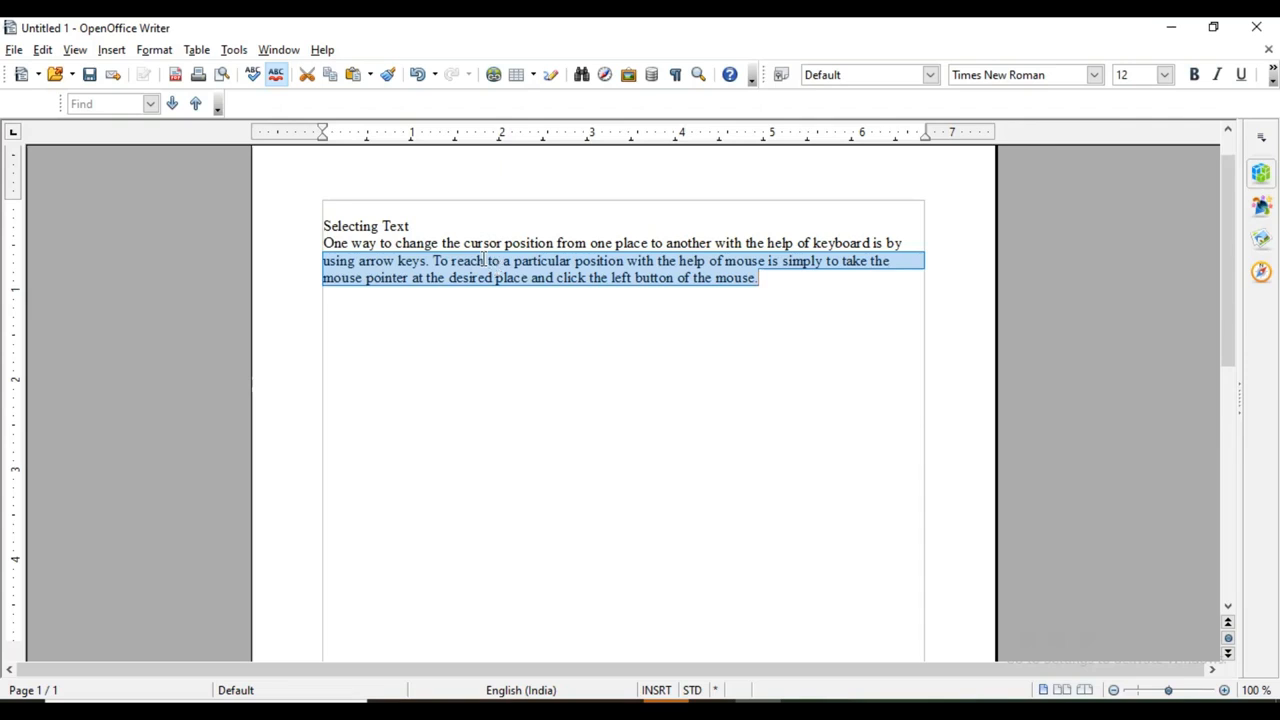
Delete the paragraph's second sentence, from "To reach to a particular position" to "button of the mouse."
click(434, 264)
drag(434, 264, 788, 297)
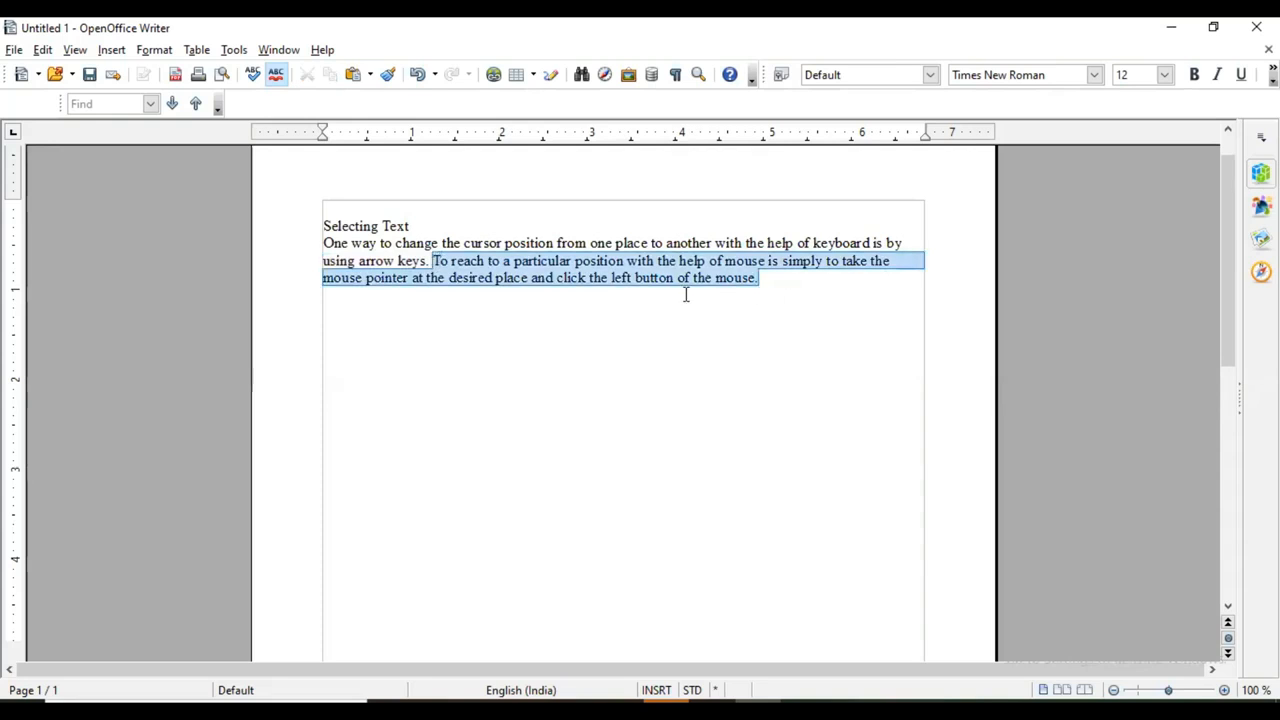
click(40, 51)
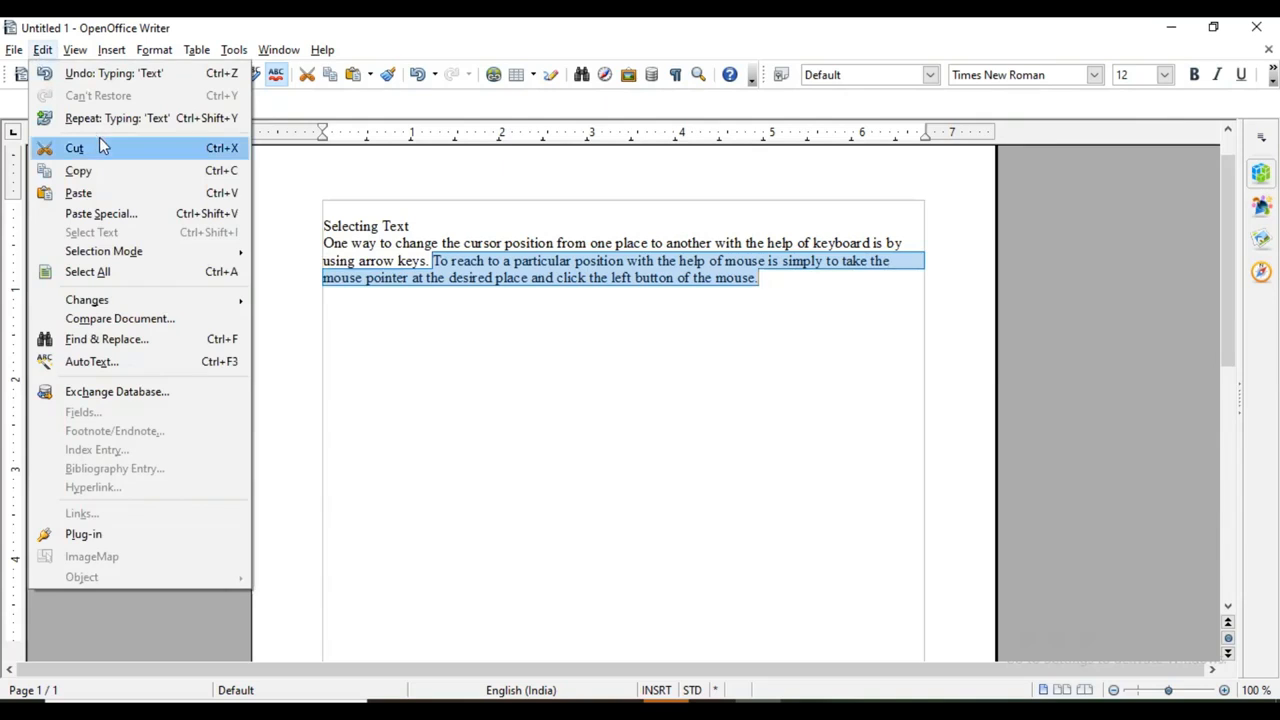
click(423, 40)
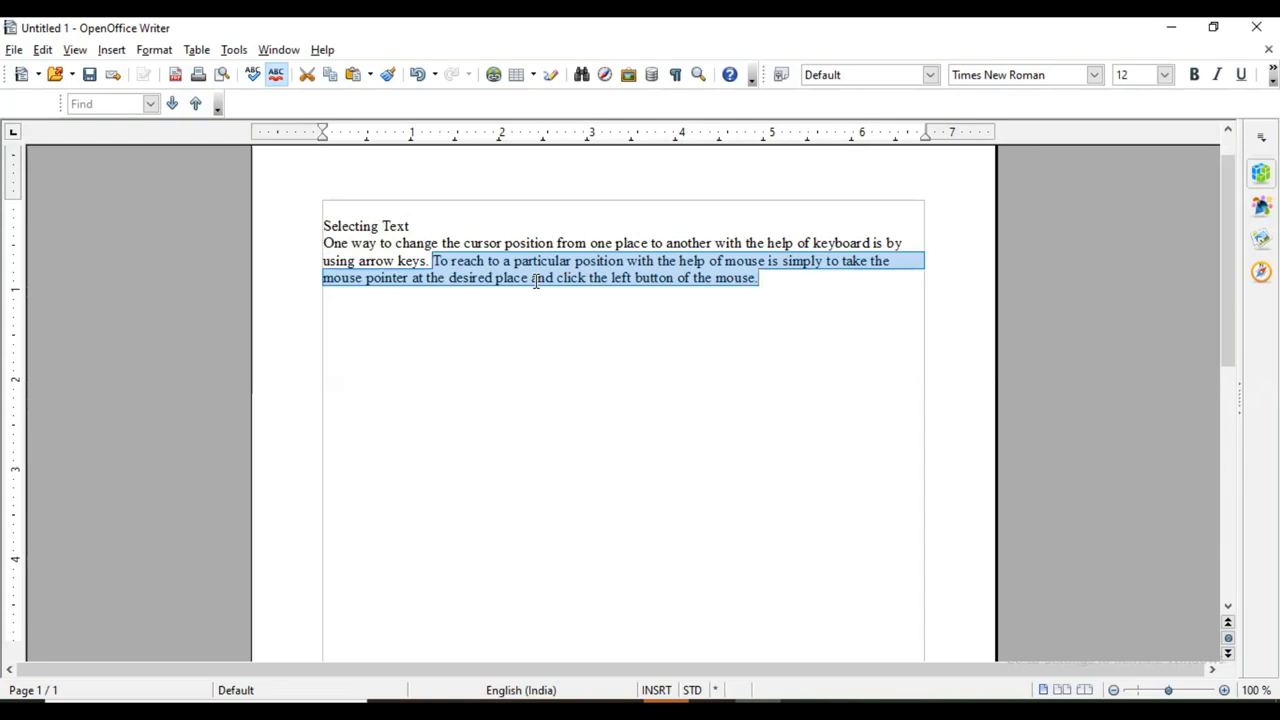
key(Delete)
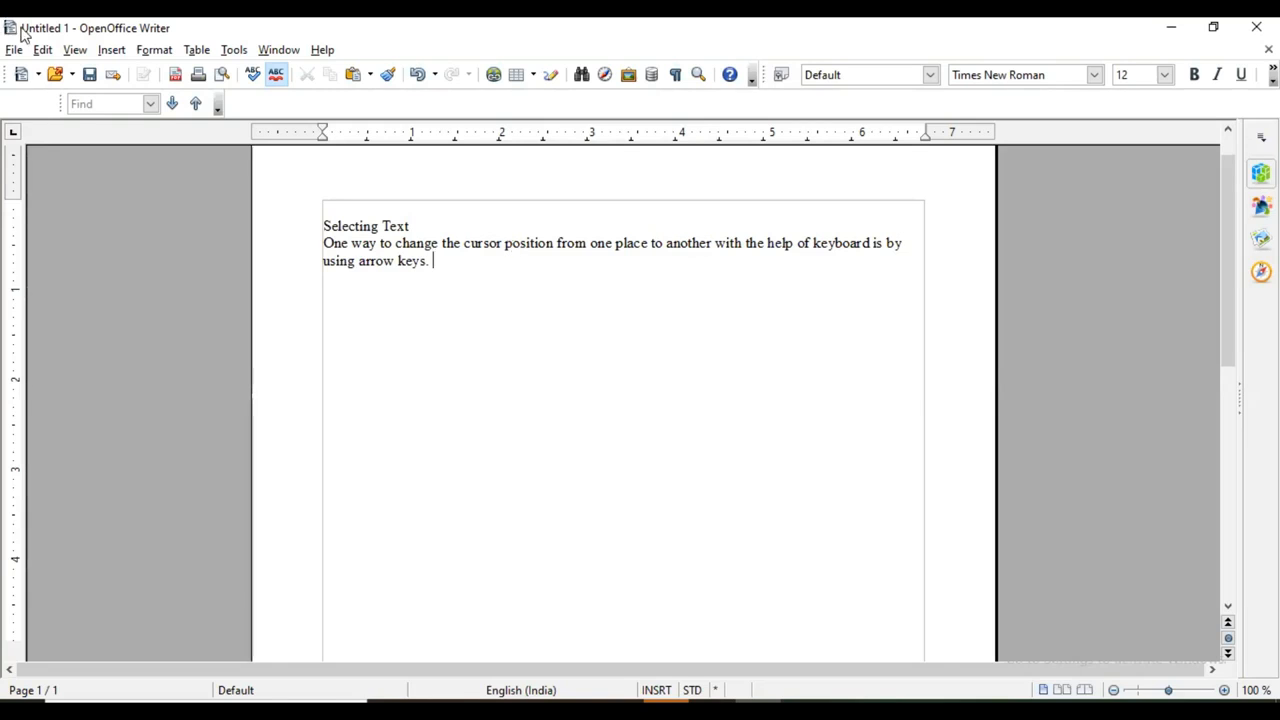
Undo the deletion of the second sentence and redo it
click(44, 54)
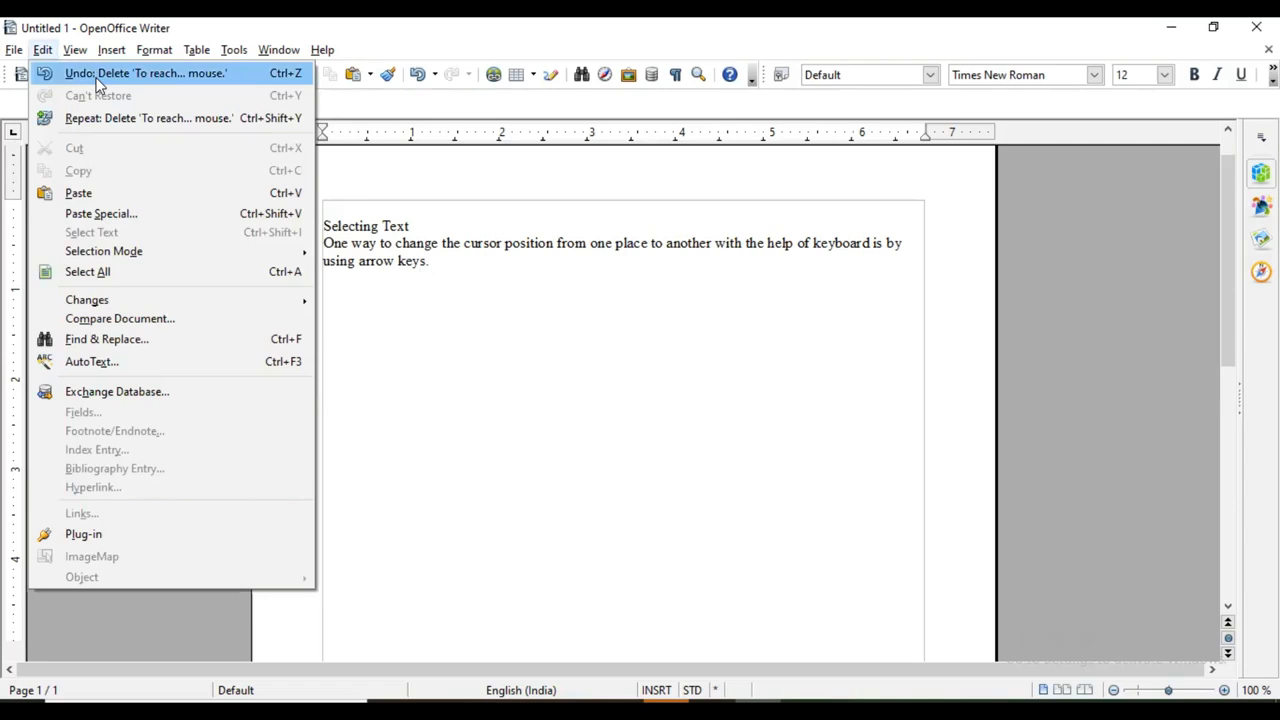
click(303, 82)
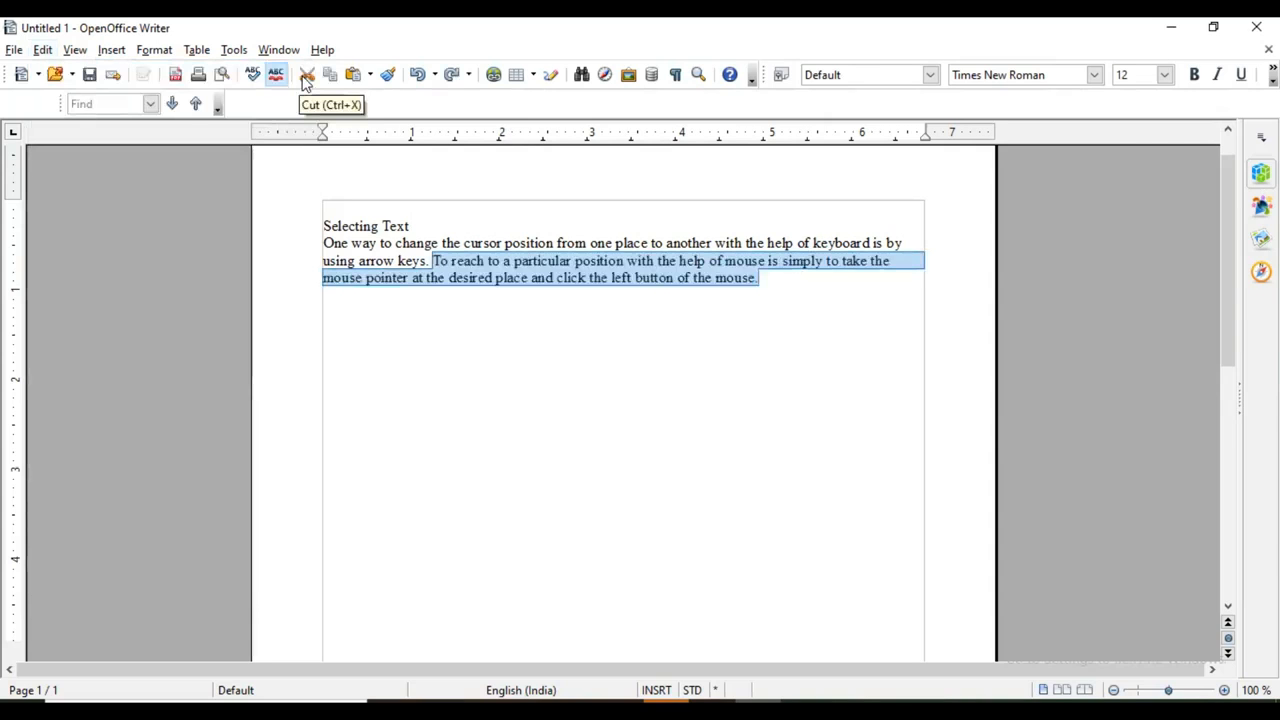
click(42, 50)
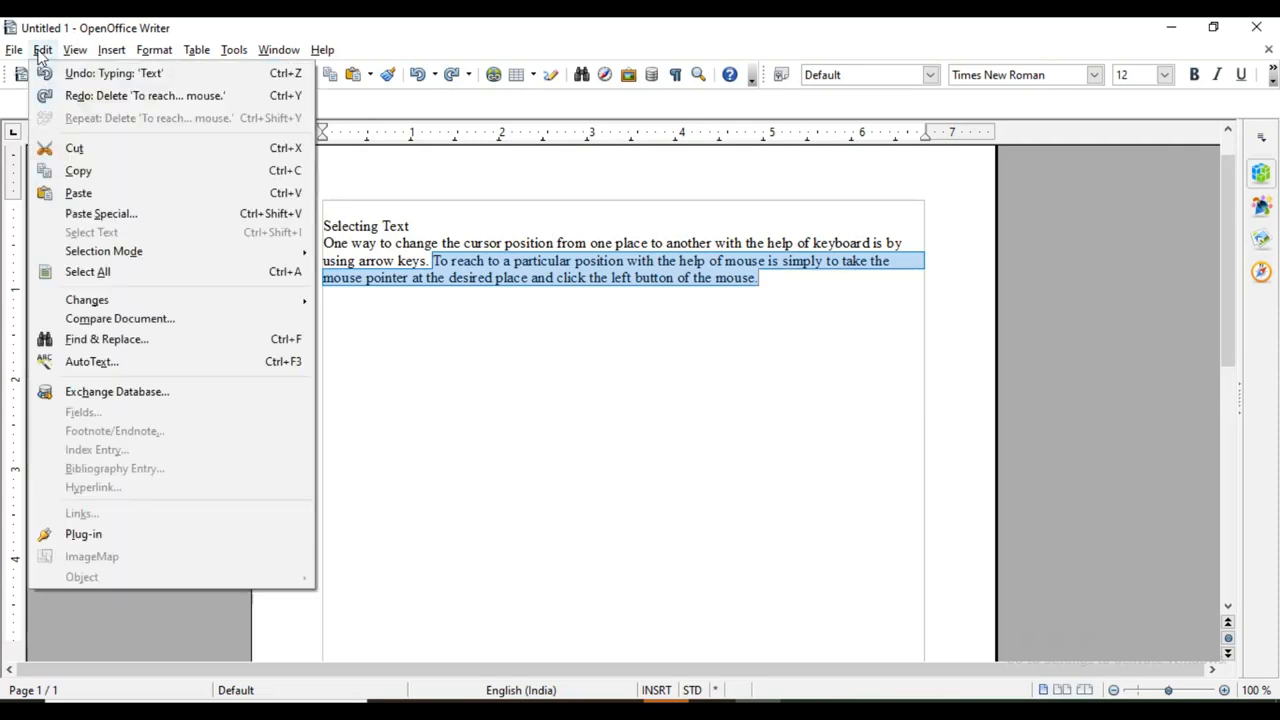
click(115, 96)
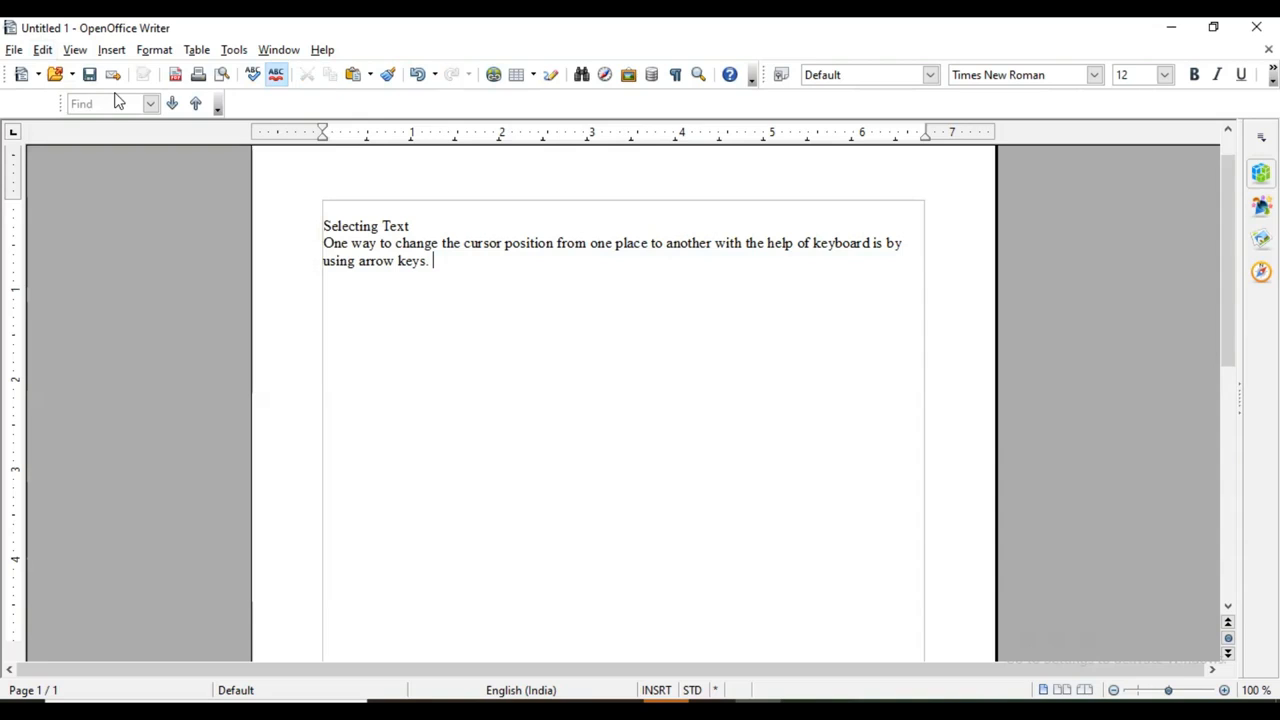
Repeat the last delete command and undo the deletion of the "To reach... mouse." sentence
click(77, 50)
mouse_move(44, 52)
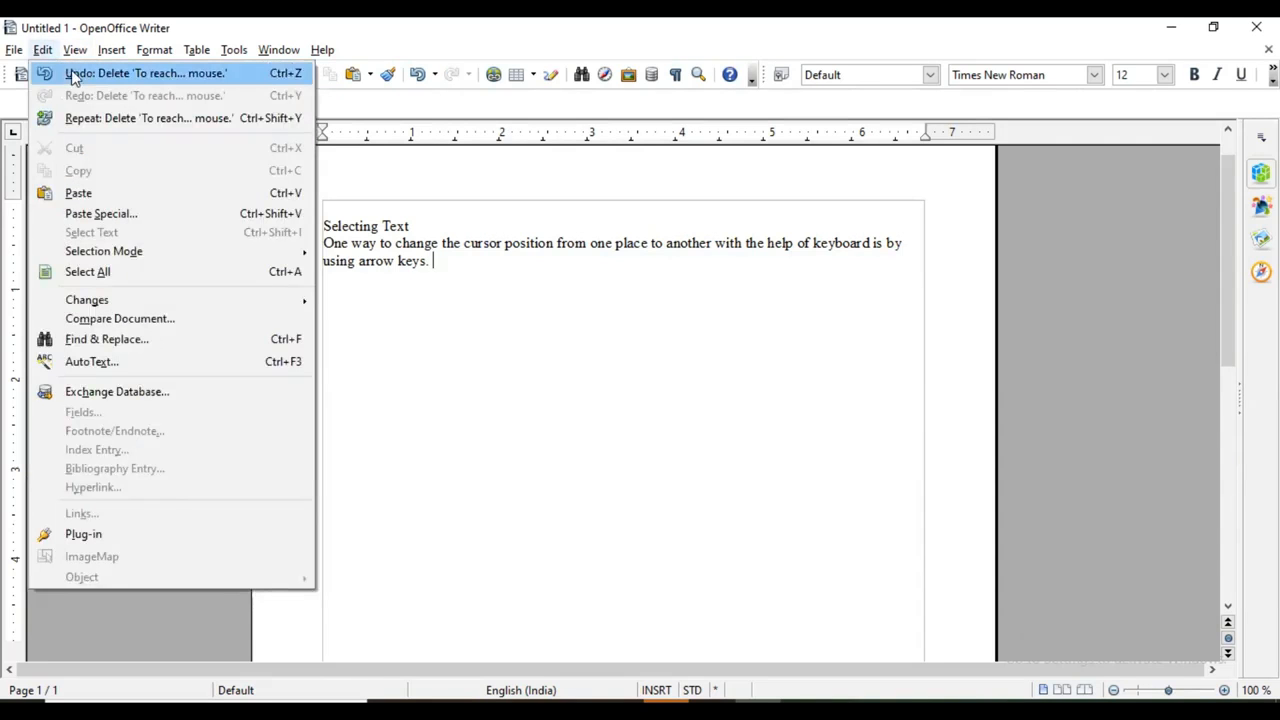
click(101, 118)
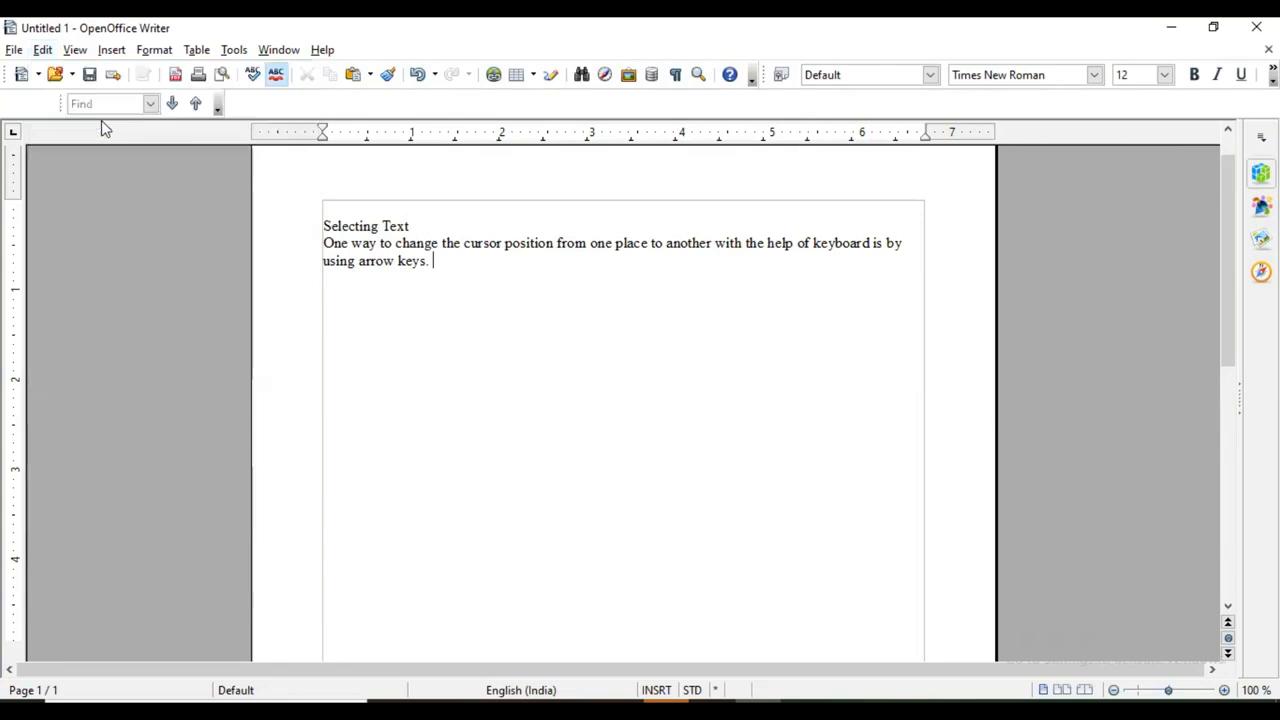
click(70, 52)
mouse_move(44, 52)
click(60, 73)
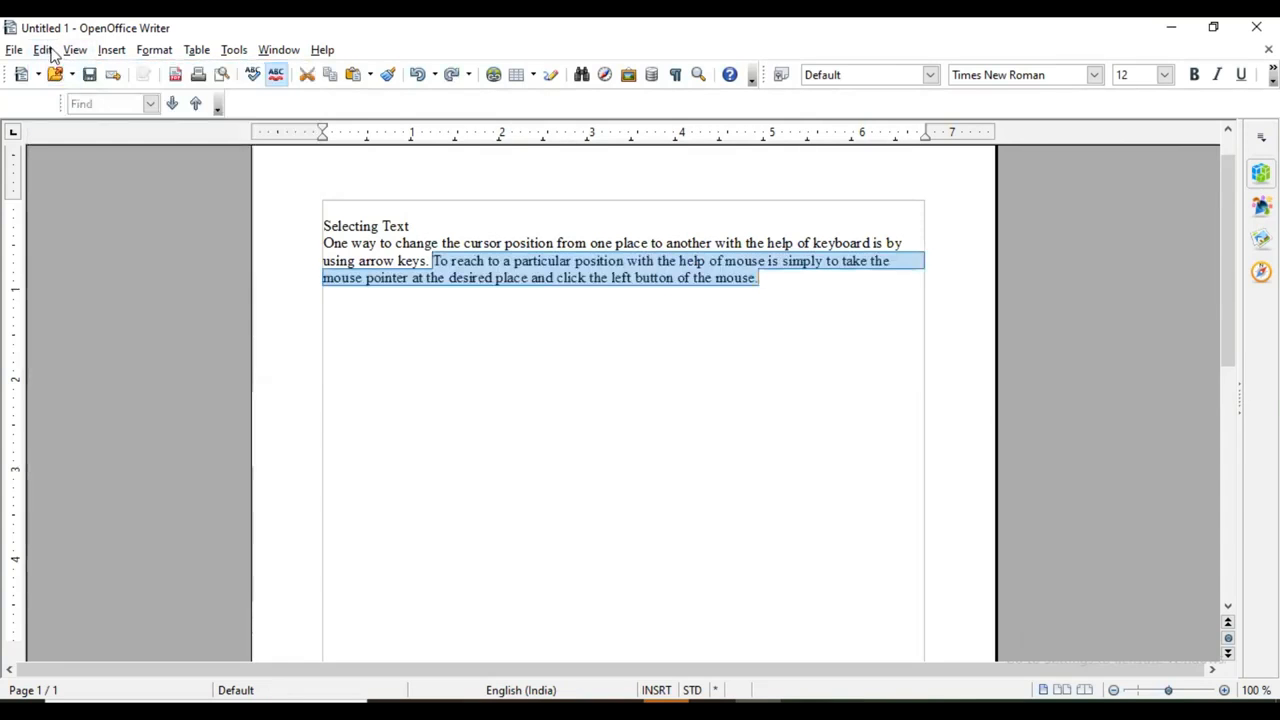
click(43, 50)
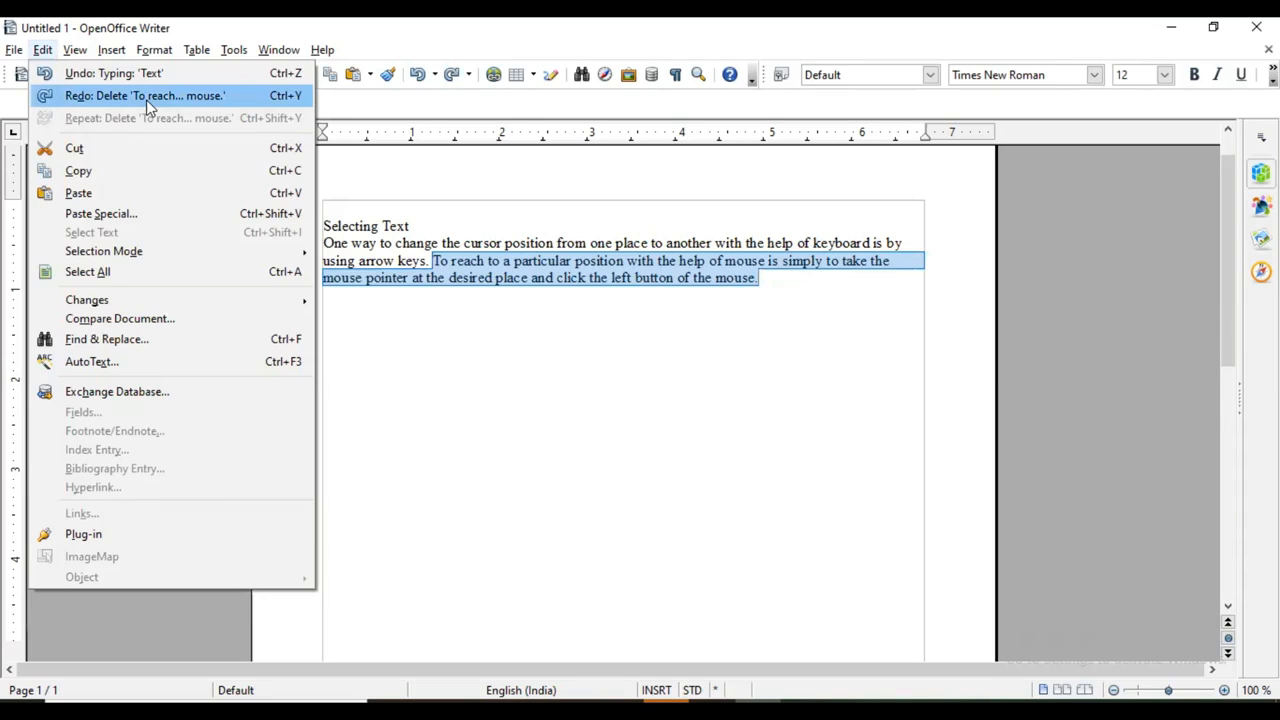
click(498, 281)
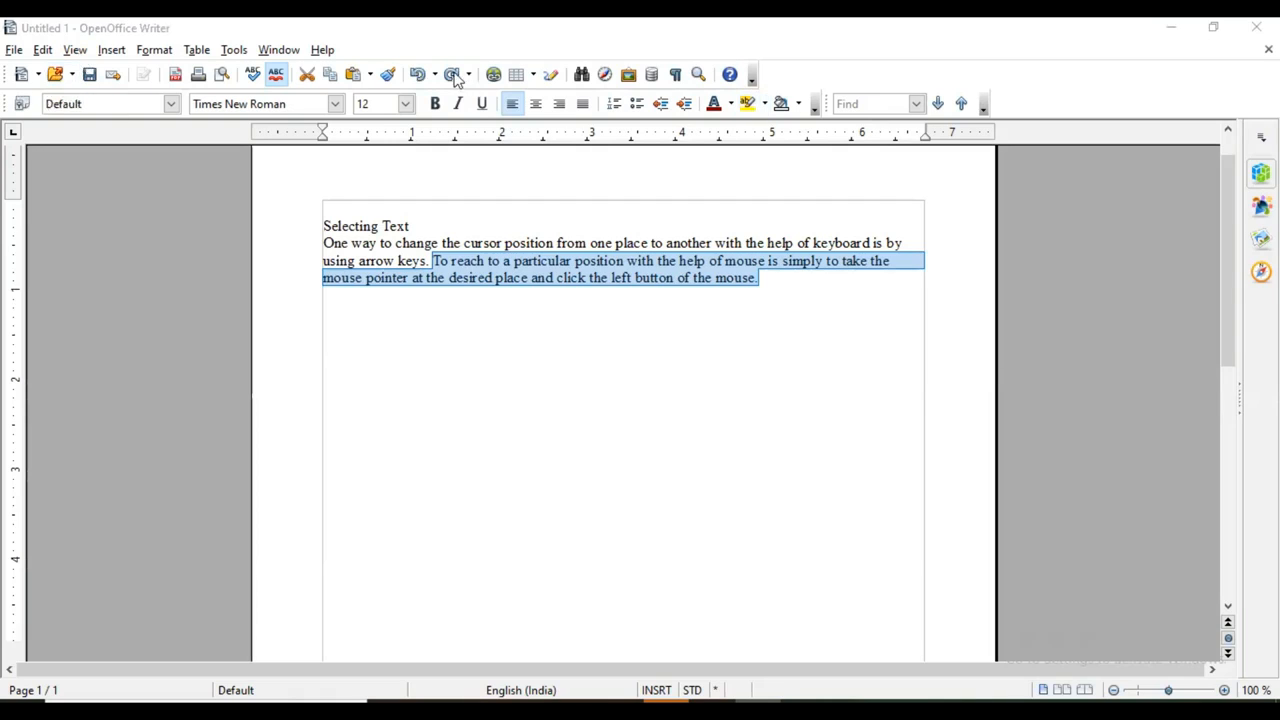
click(46, 51)
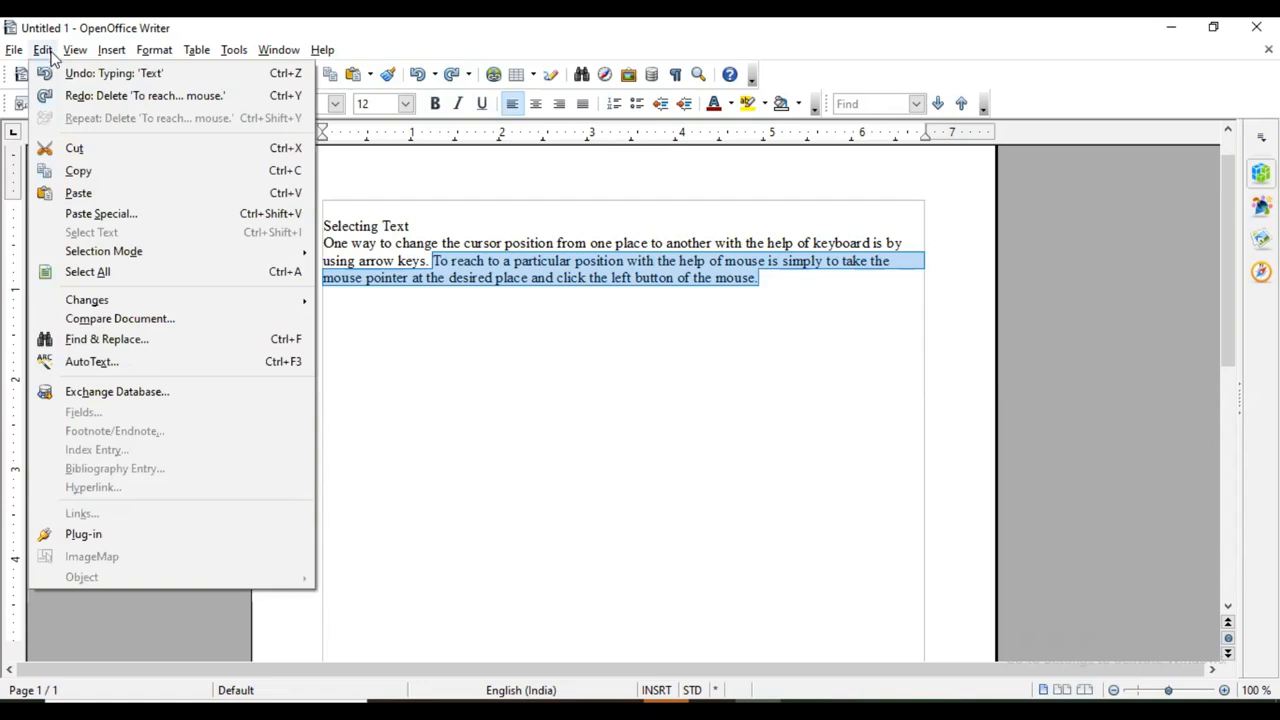
click(652, 25)
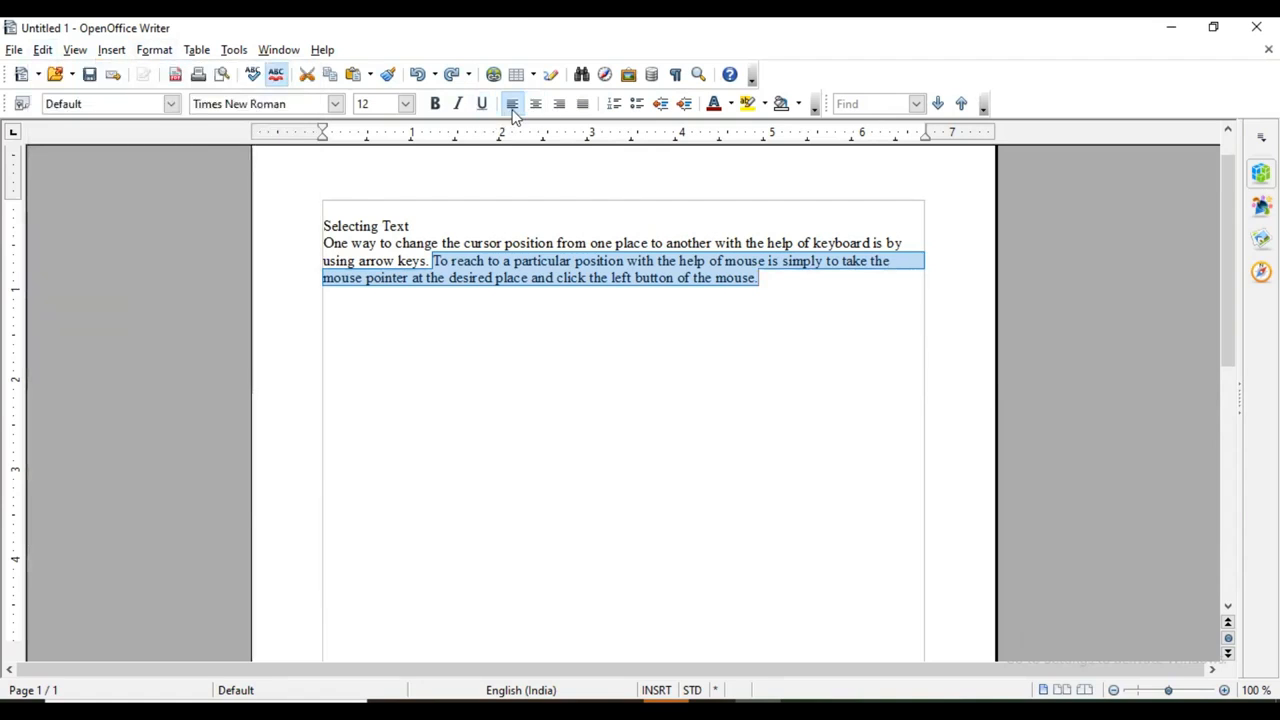
click(150, 50)
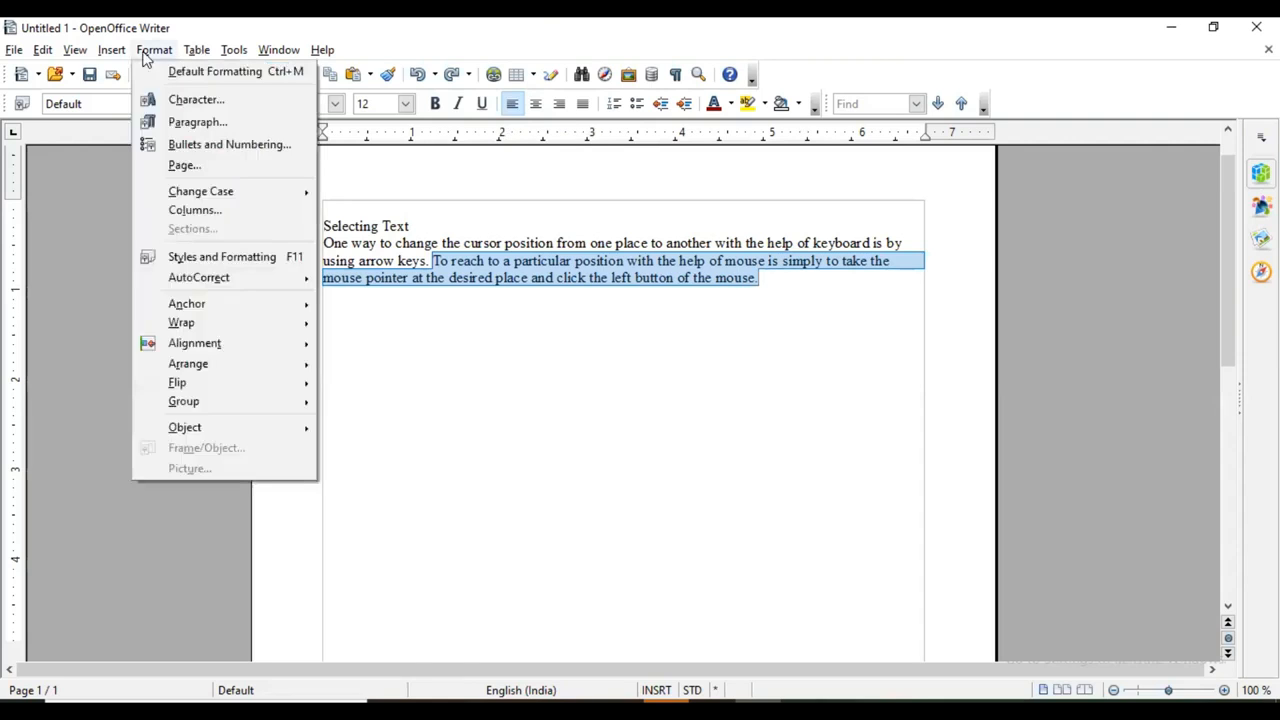
click(535, 27)
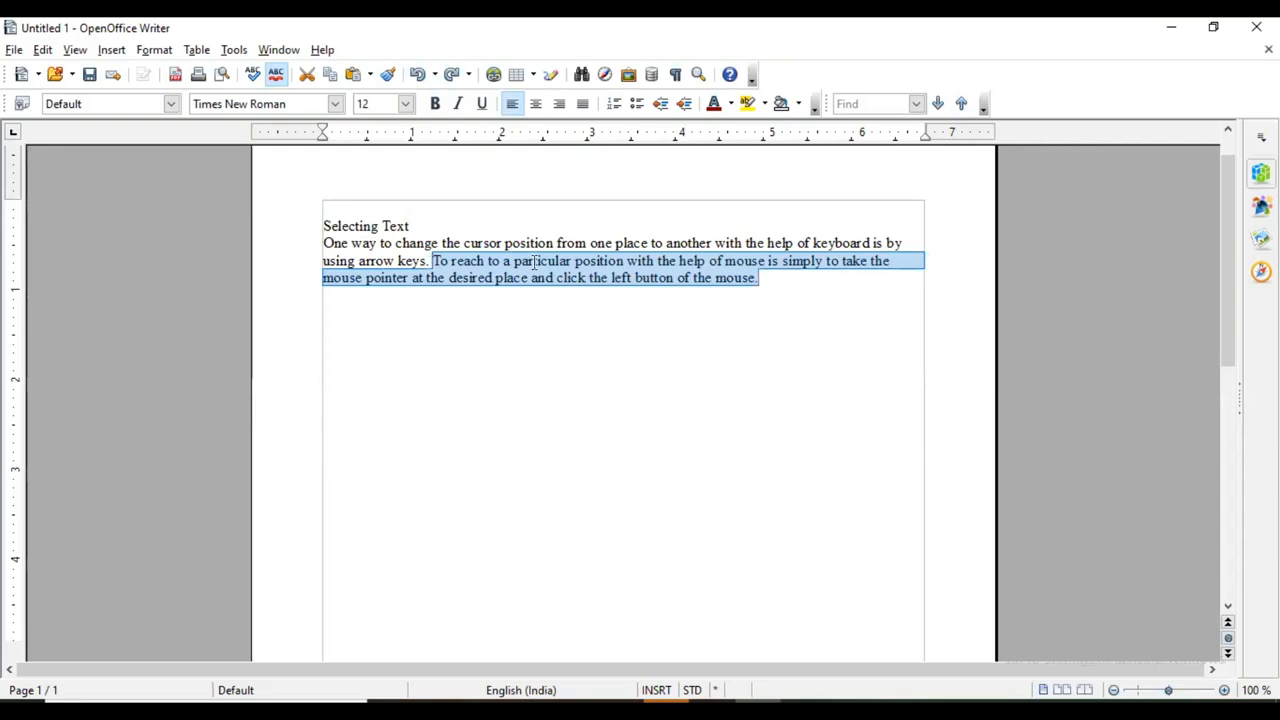
Cut the paragraph's second sentence, from "To reach to a particular position" to "button of the mouse."
click(432, 262)
drag(432, 262, 757, 280)
key(ctrl+c)
click(40, 50)
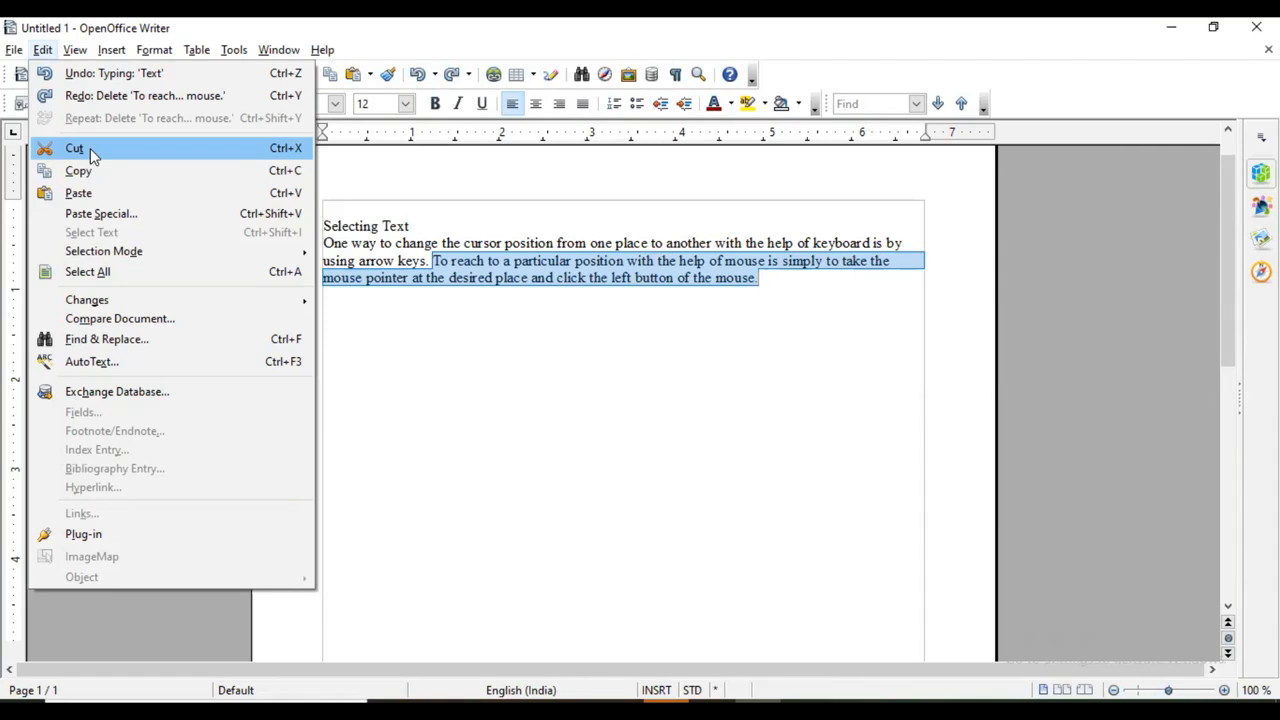
click(90, 148)
Paste the cut sentence on a new line several empty lines below the paragraph
key(Return)
key(Return)
key(Return)
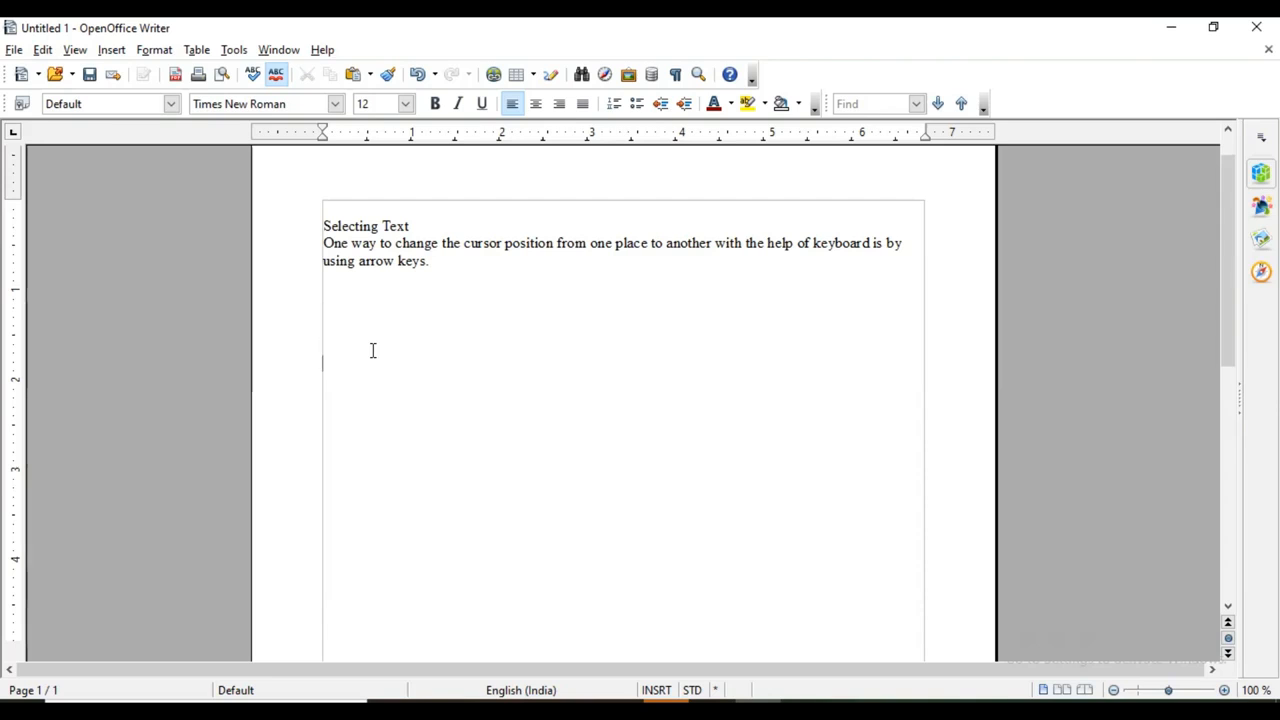
click(42, 50)
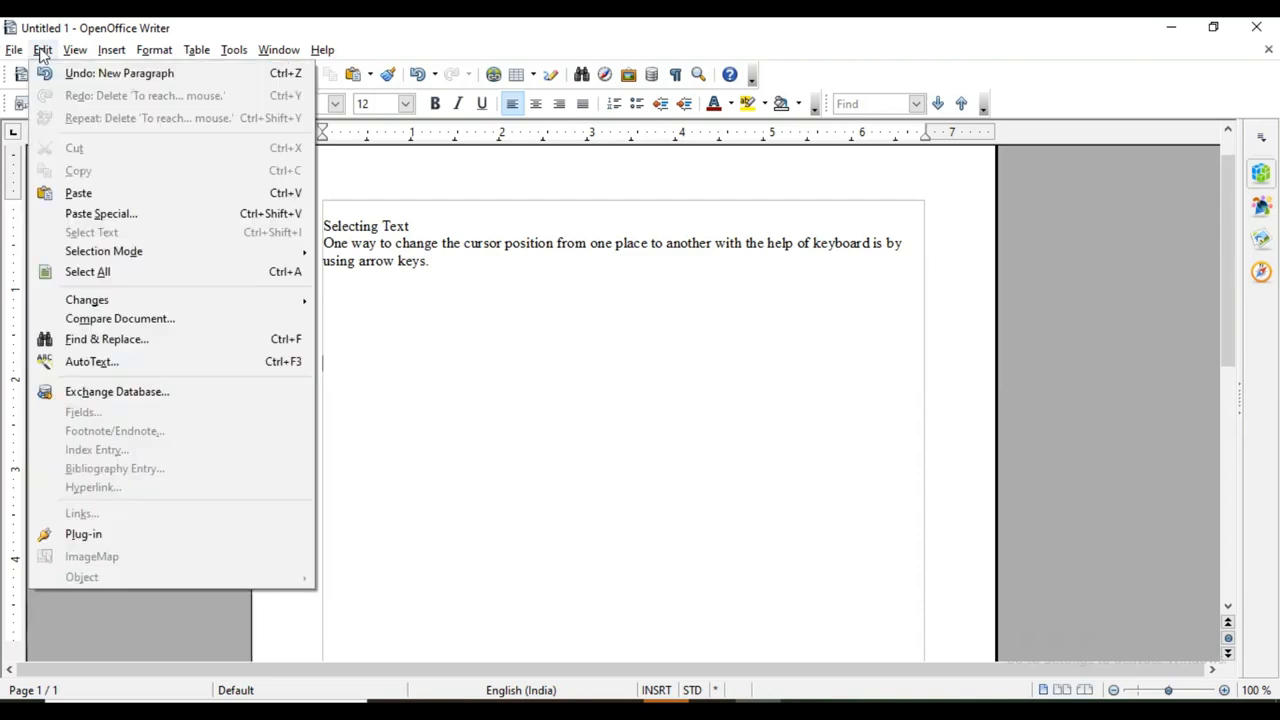
click(84, 191)
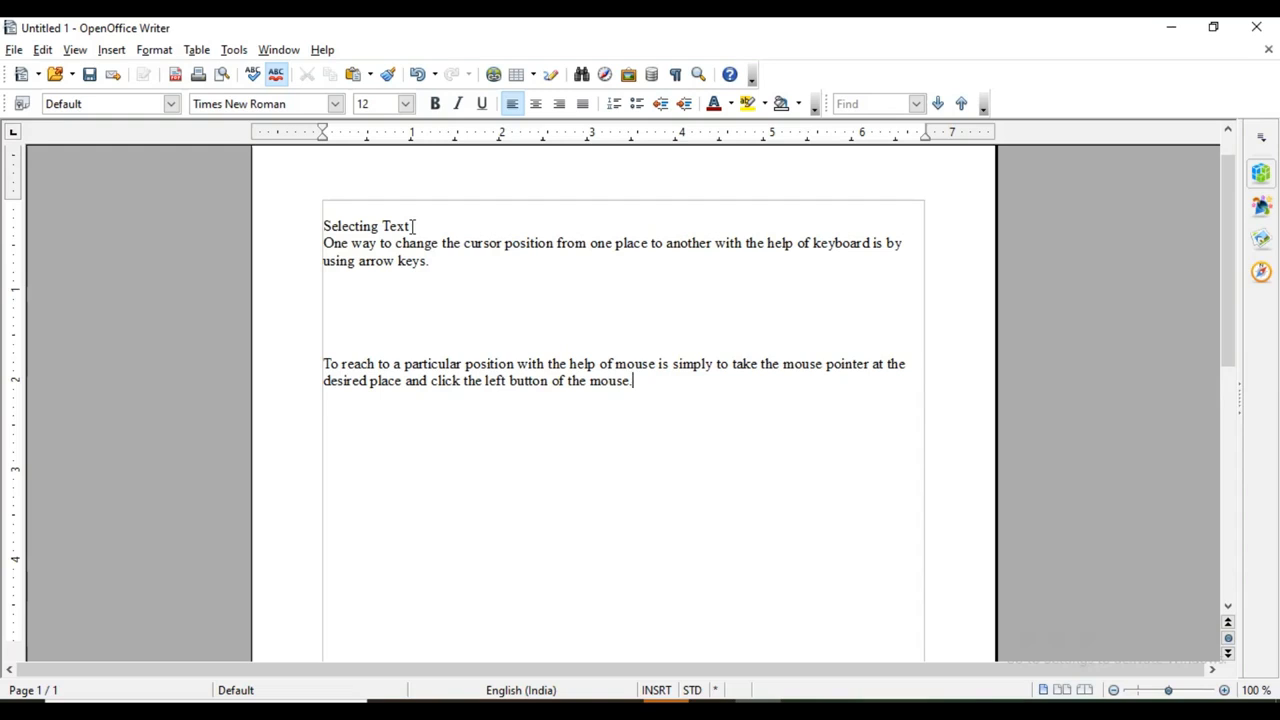
Undo the cut and paste of the second sentence, and copy that sentence from "To reach" to "button of the mouse." instead
click(432, 261)
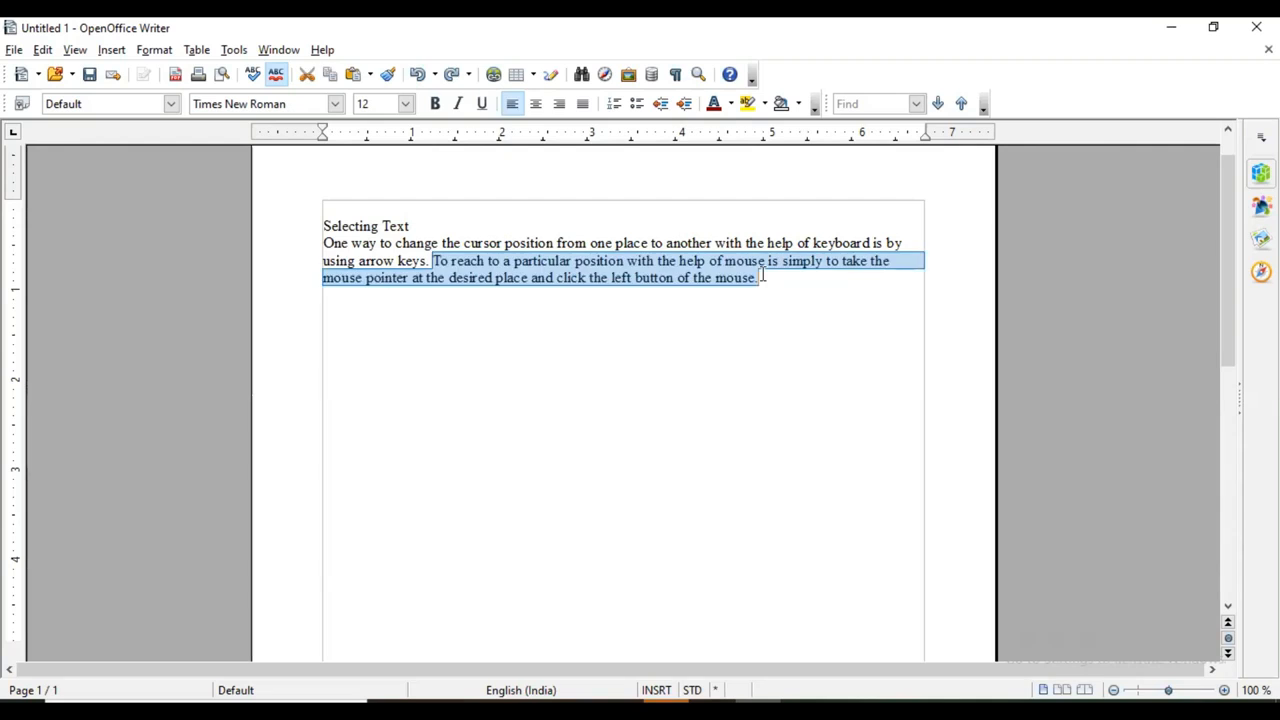
click(763, 275)
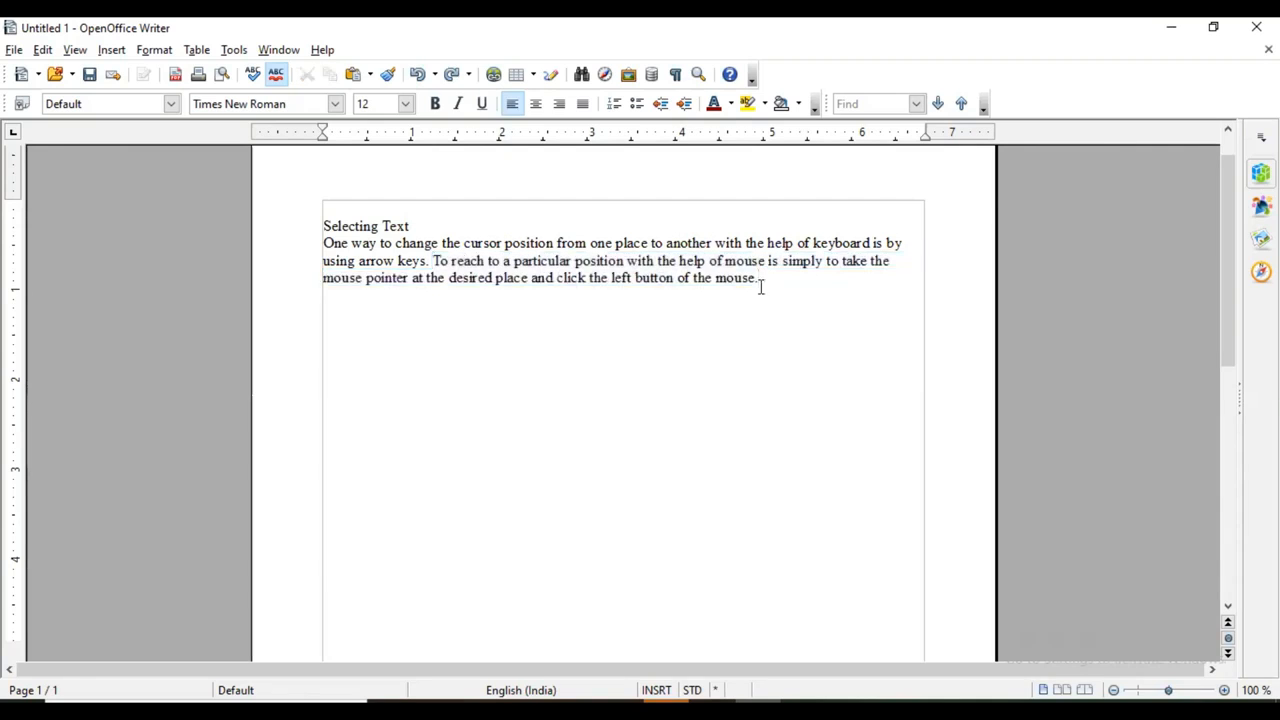
drag(432, 261, 763, 283)
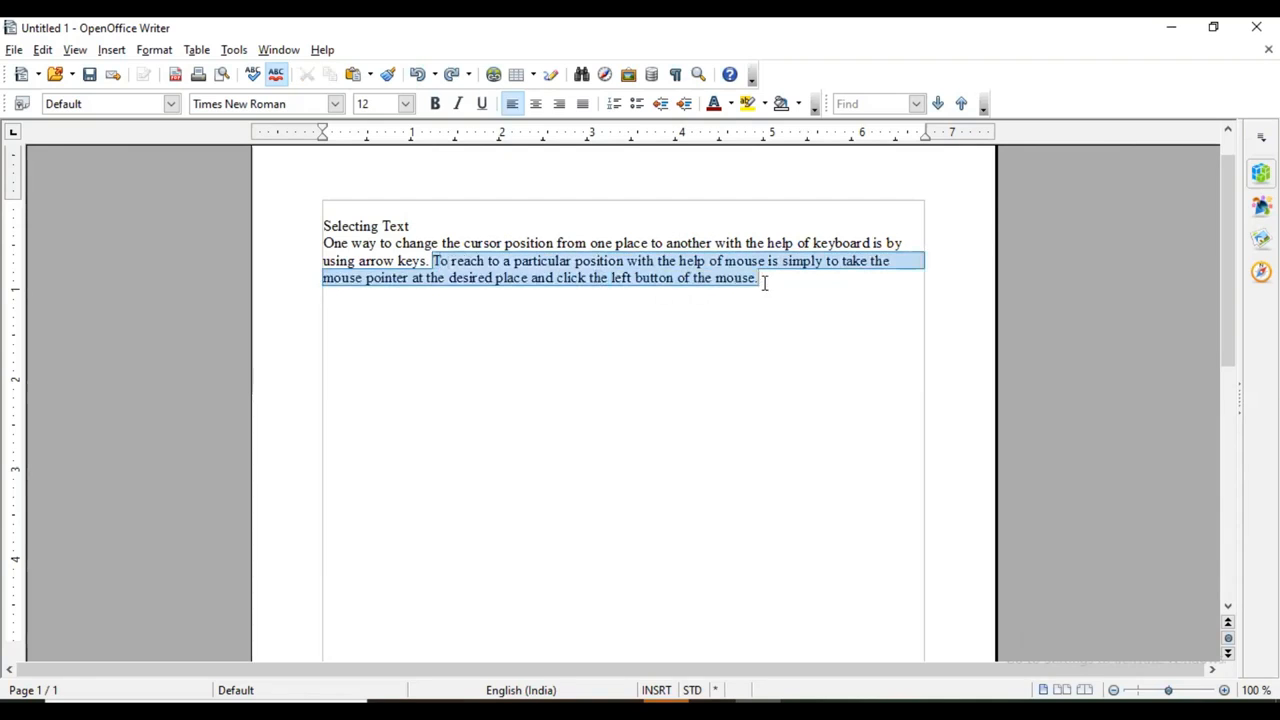
click(43, 49)
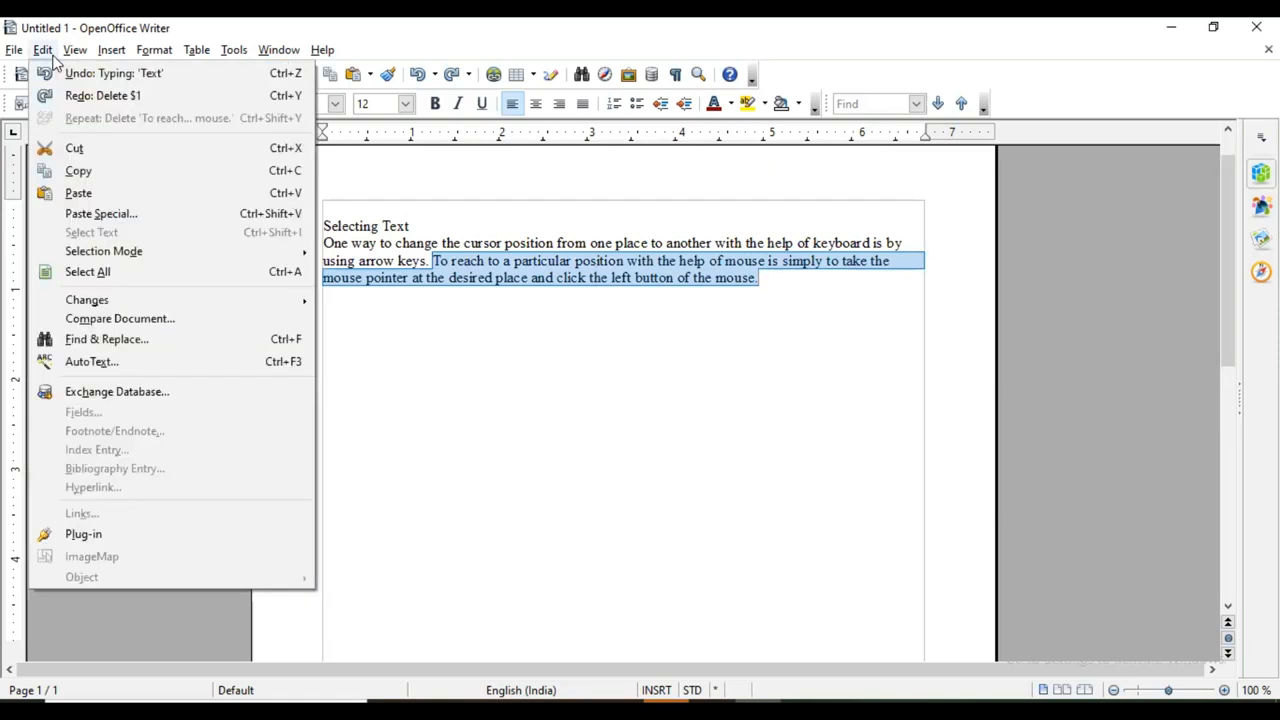
click(78, 171)
Add several empty lines after the paragraph and paste the copied sentence below them
key(Right)
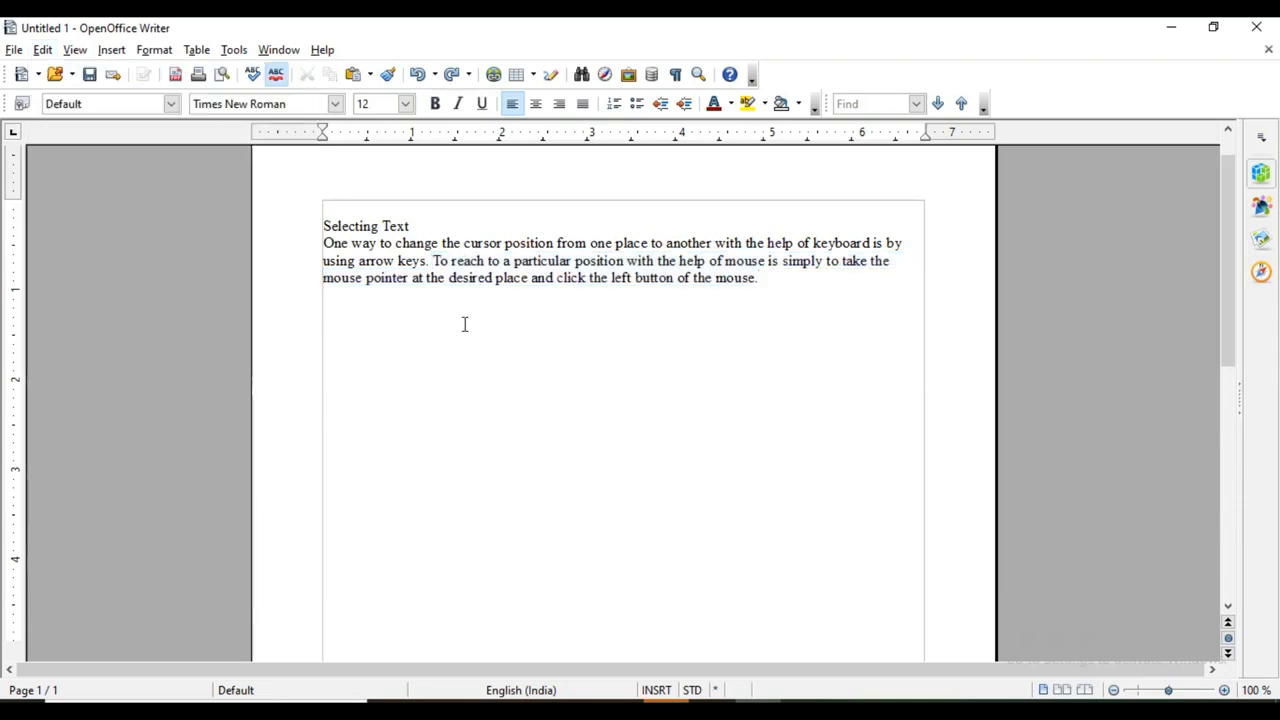
key(Return)
key(Return)
key(Return)
key(Return)
click(43, 50)
click(90, 193)
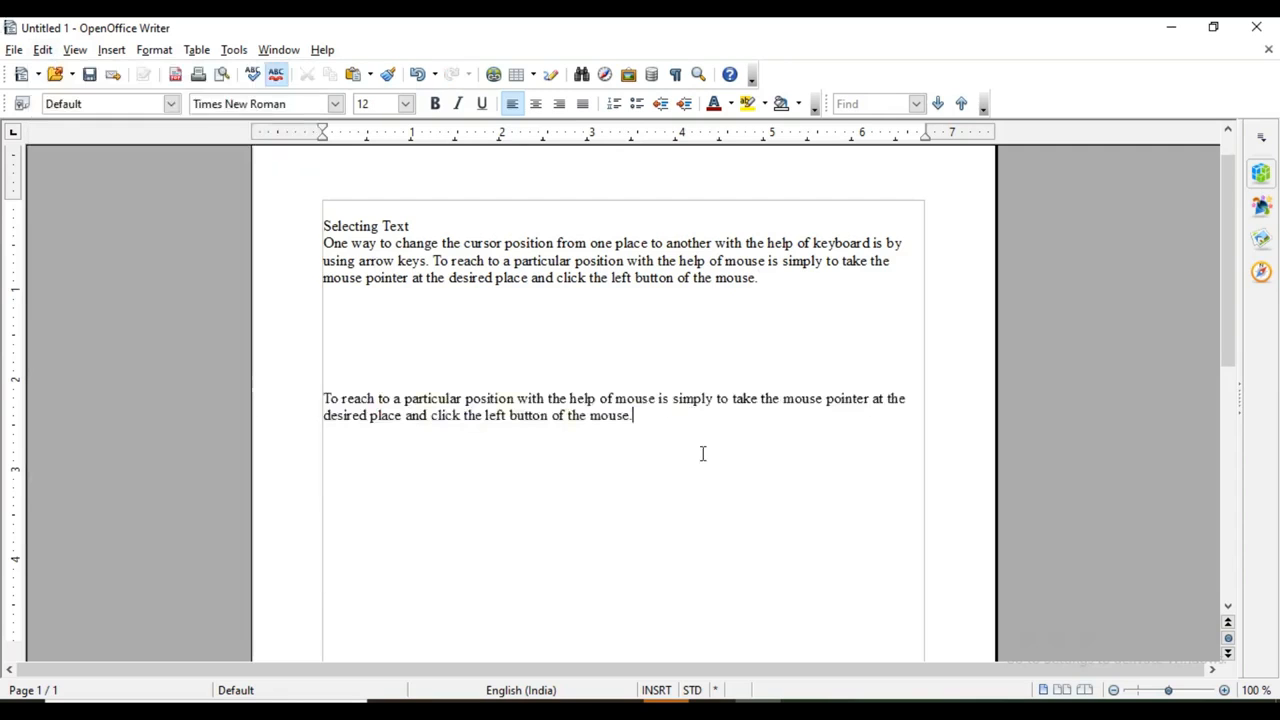
Highlight the pasted sentence and its original in the paragraph to compare the two, and clear the selection
drag(633, 417, 322, 399)
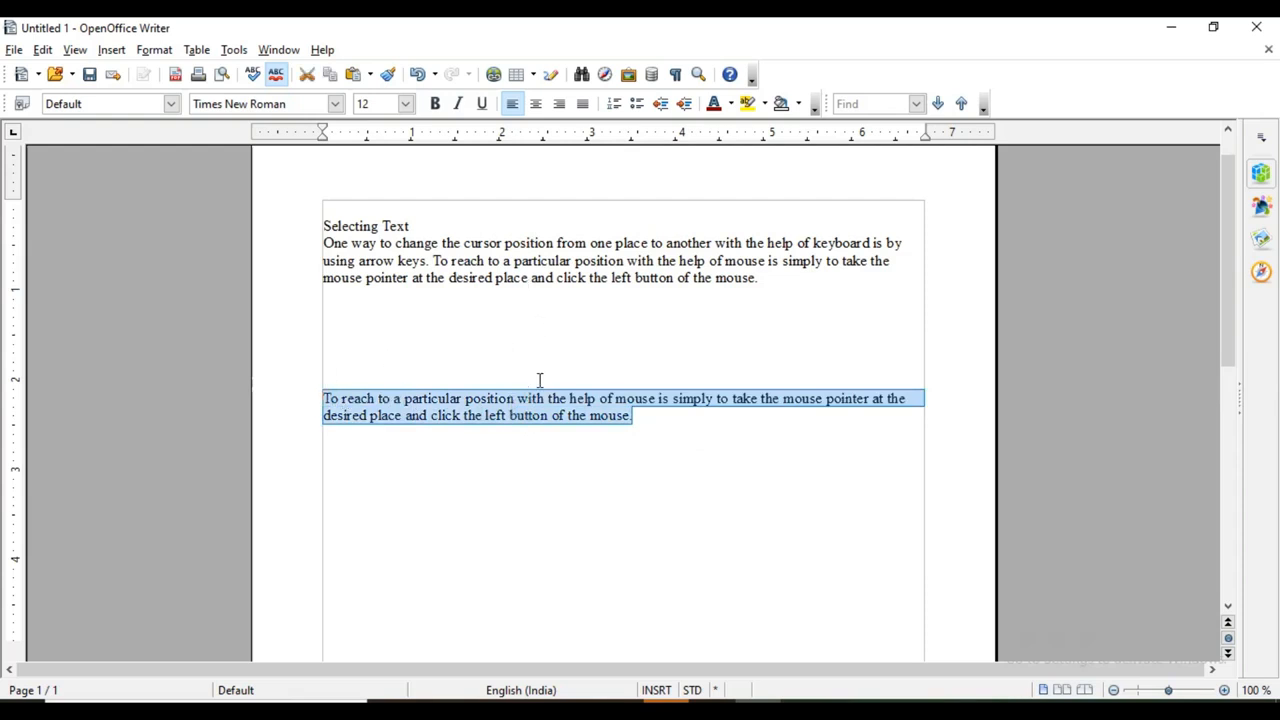
drag(433, 261, 762, 288)
click(765, 287)
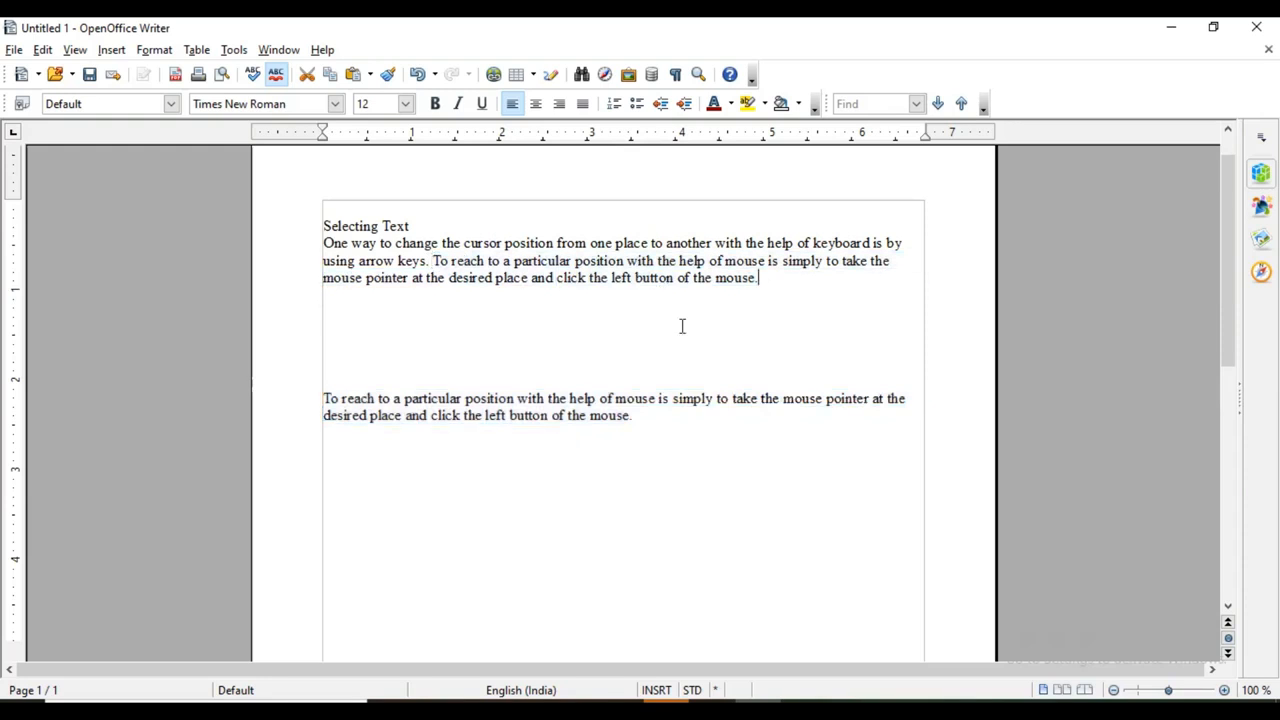
double_click(330, 399)
drag(566, 399, 640, 414)
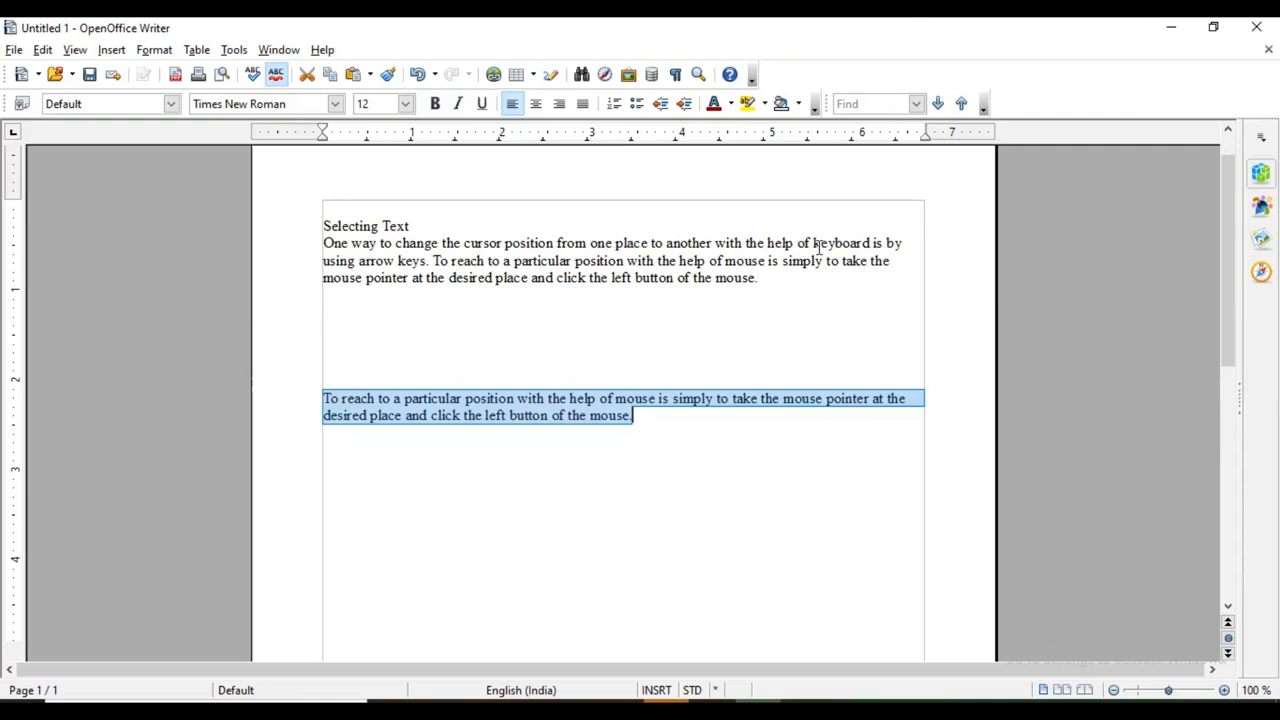
click(478, 243)
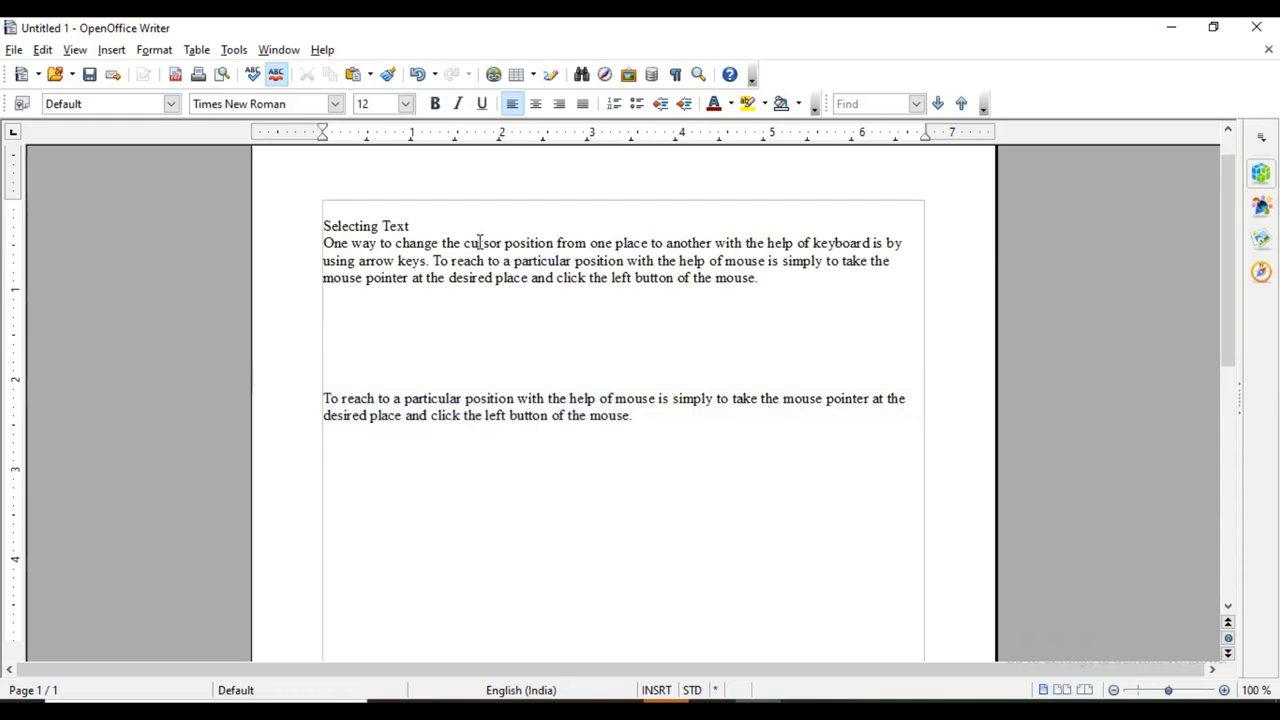
click(369, 223)
click(324, 229)
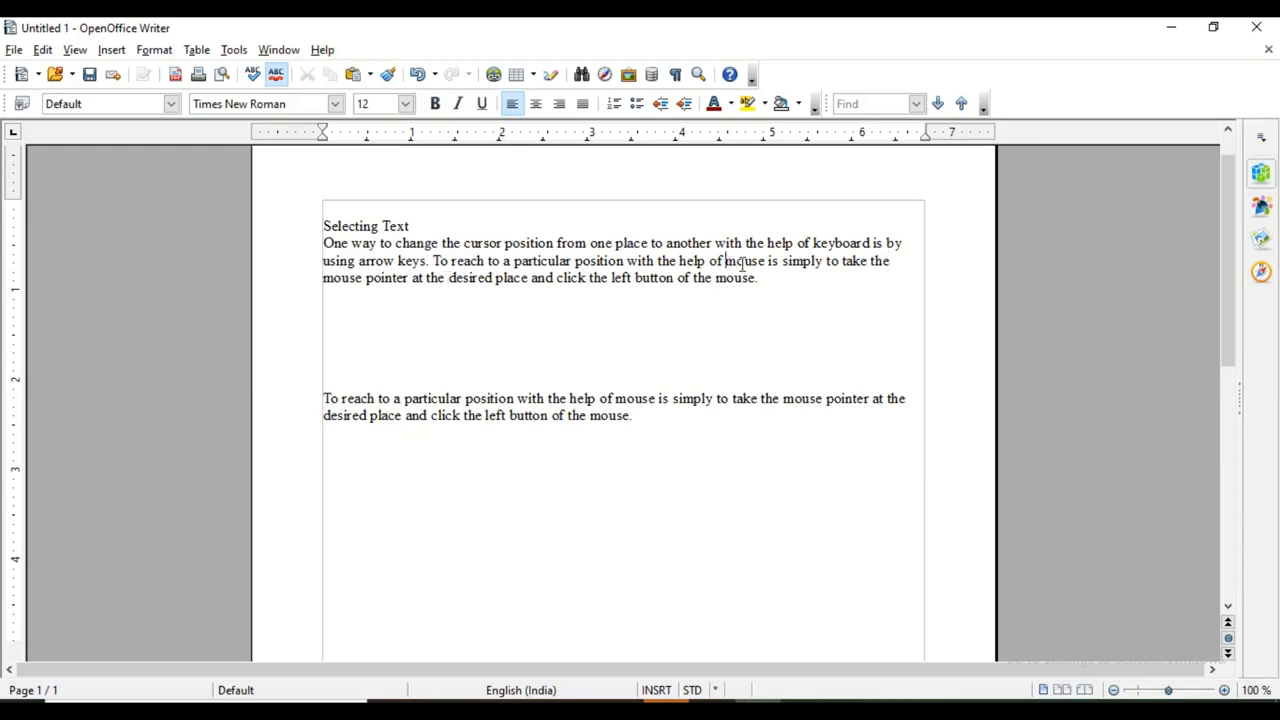
Change the first letter of "mouse" in the paragraph's second line to a capital M and back to lowercase
key(BackSpace)
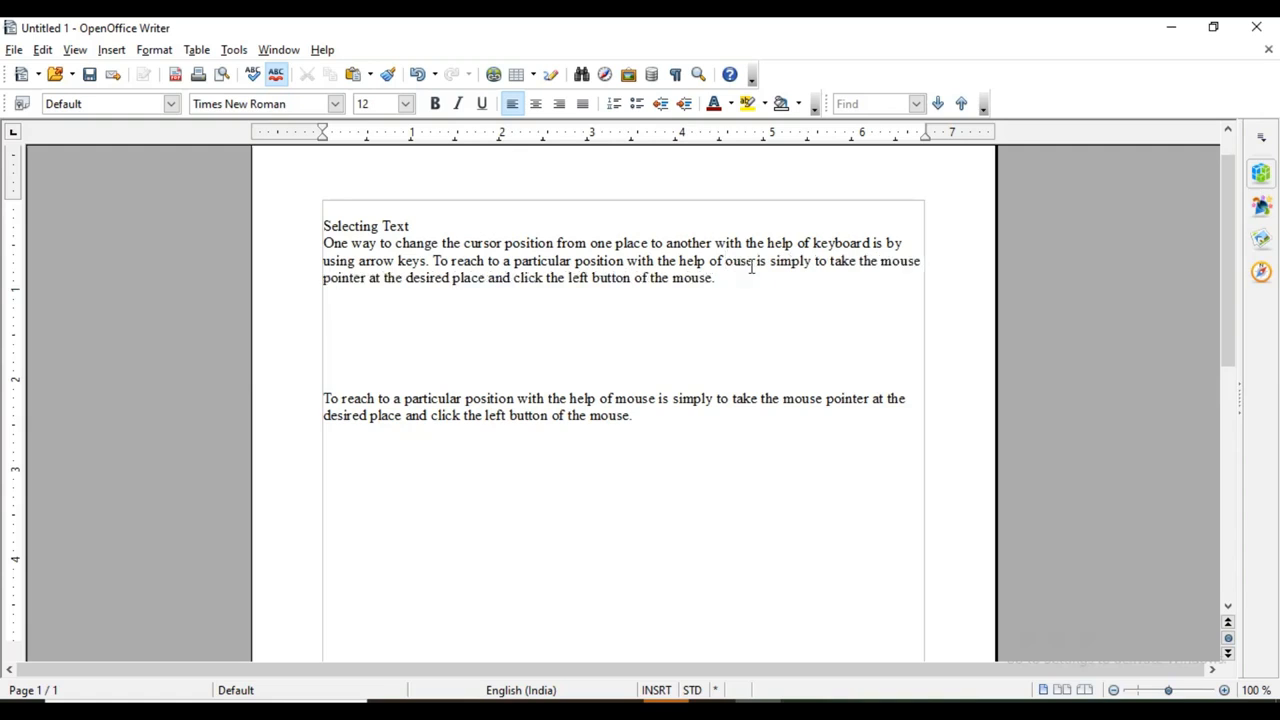
text(M)
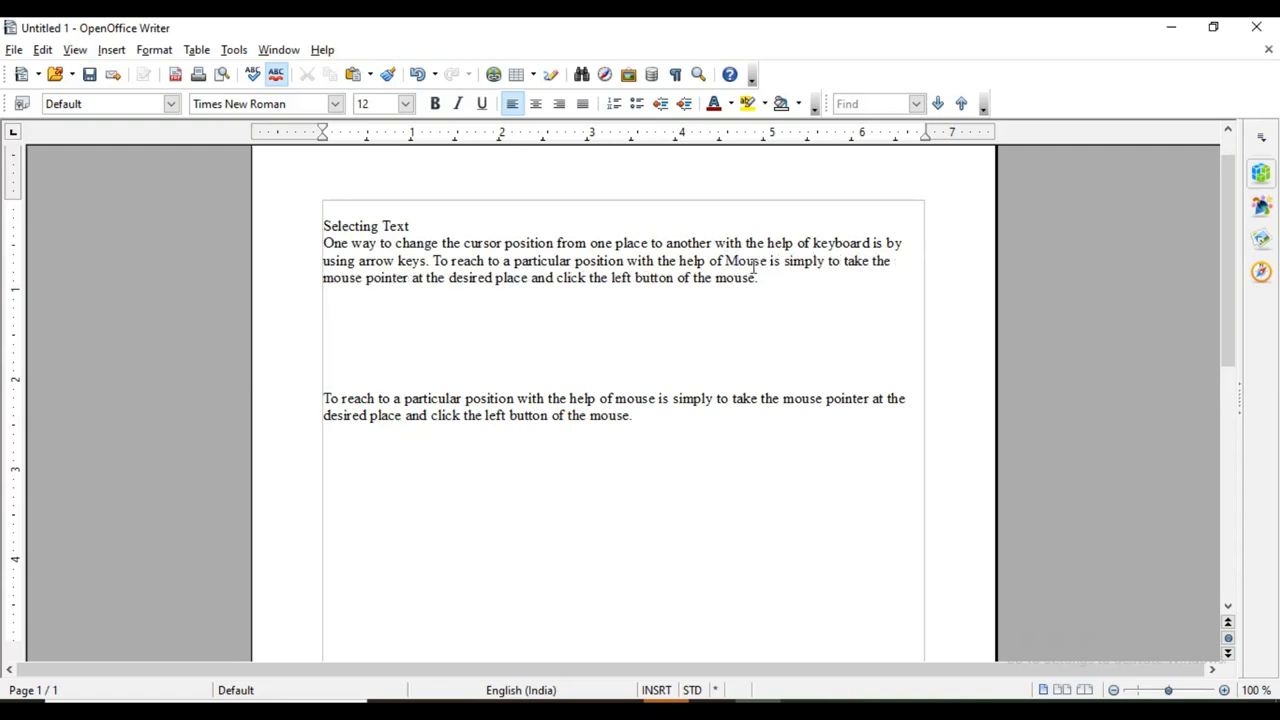
key(BackSpace)
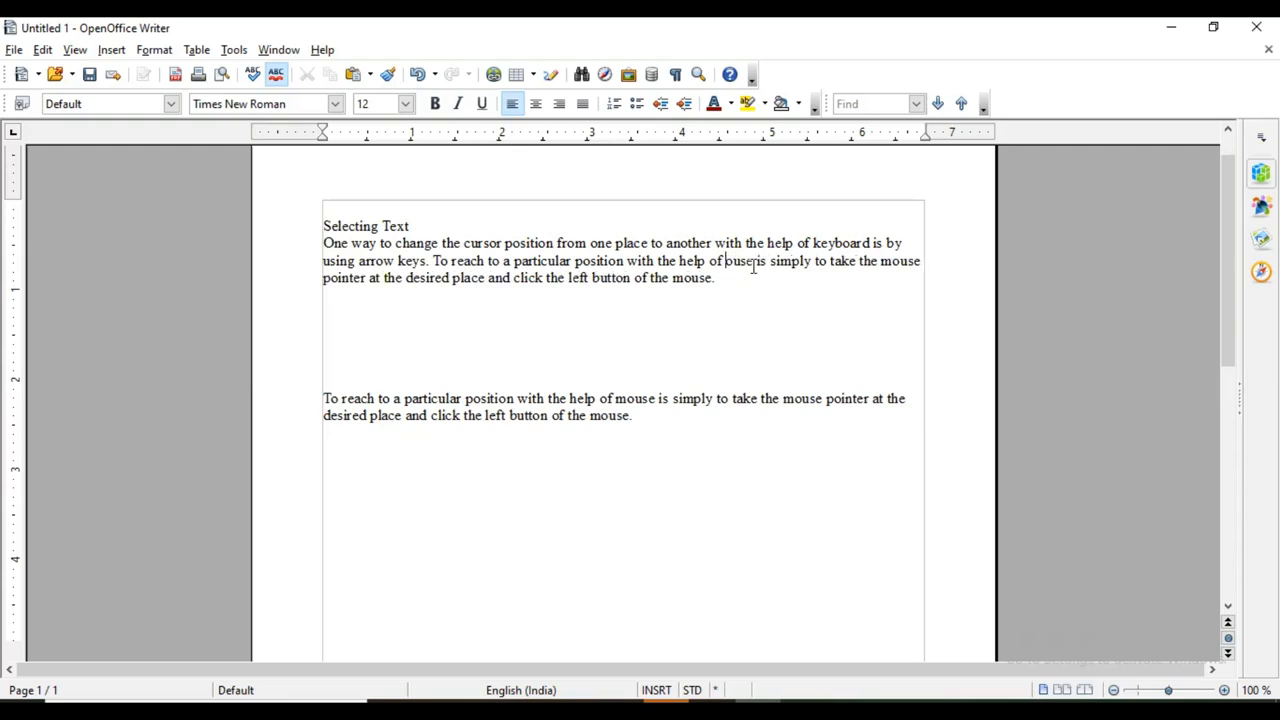
text(m)
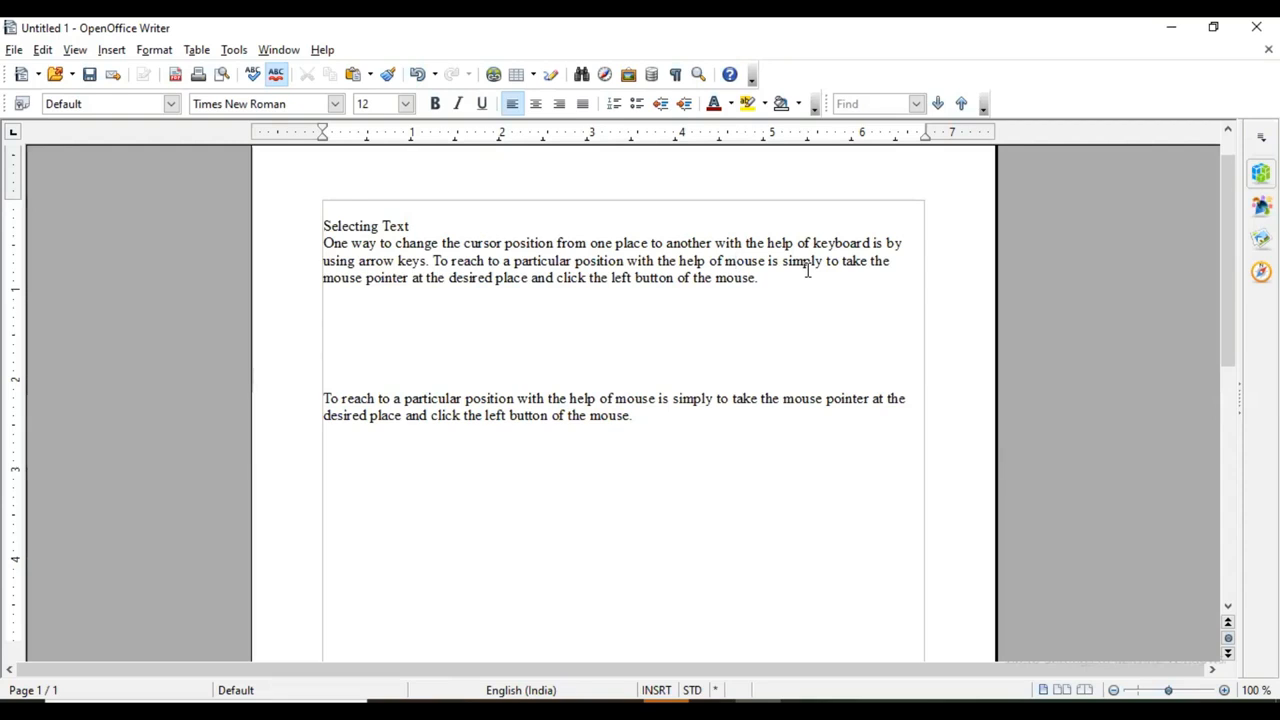
Select the word "mouse" in the paragraph's second line and open Find & Replace with it as the search term
shift+click(742, 266)
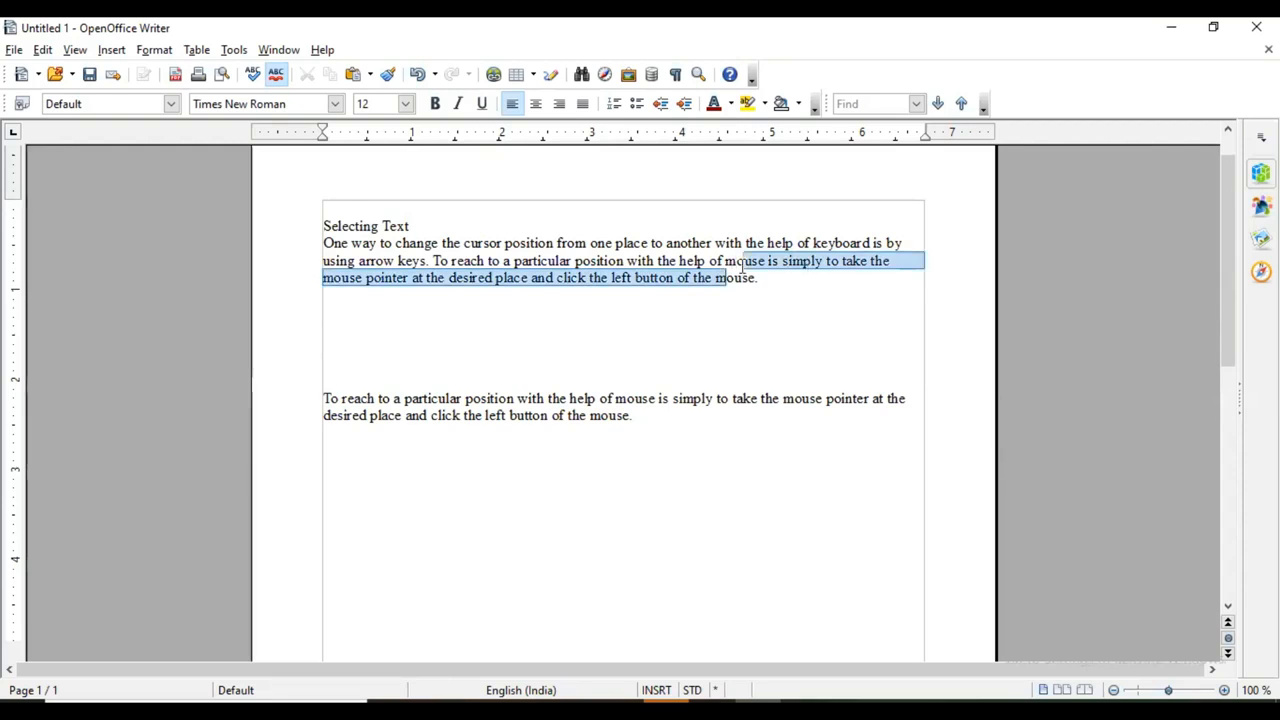
double_click(744, 262)
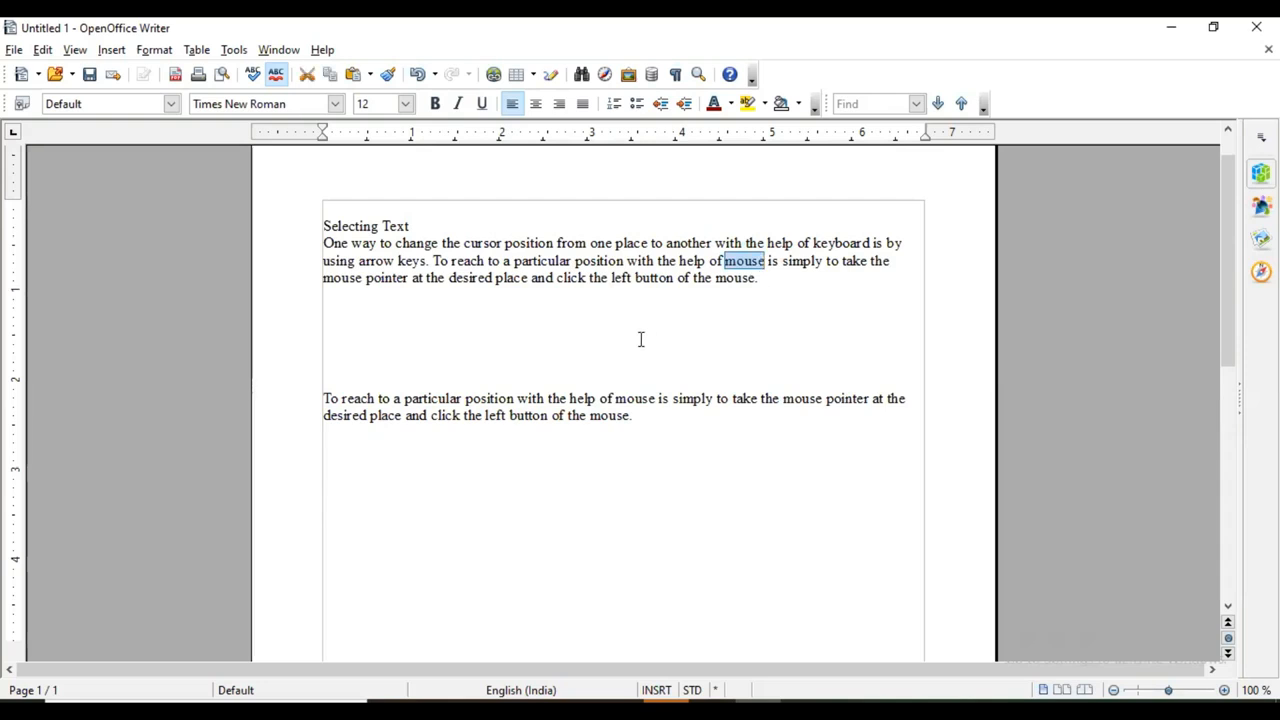
click(42, 50)
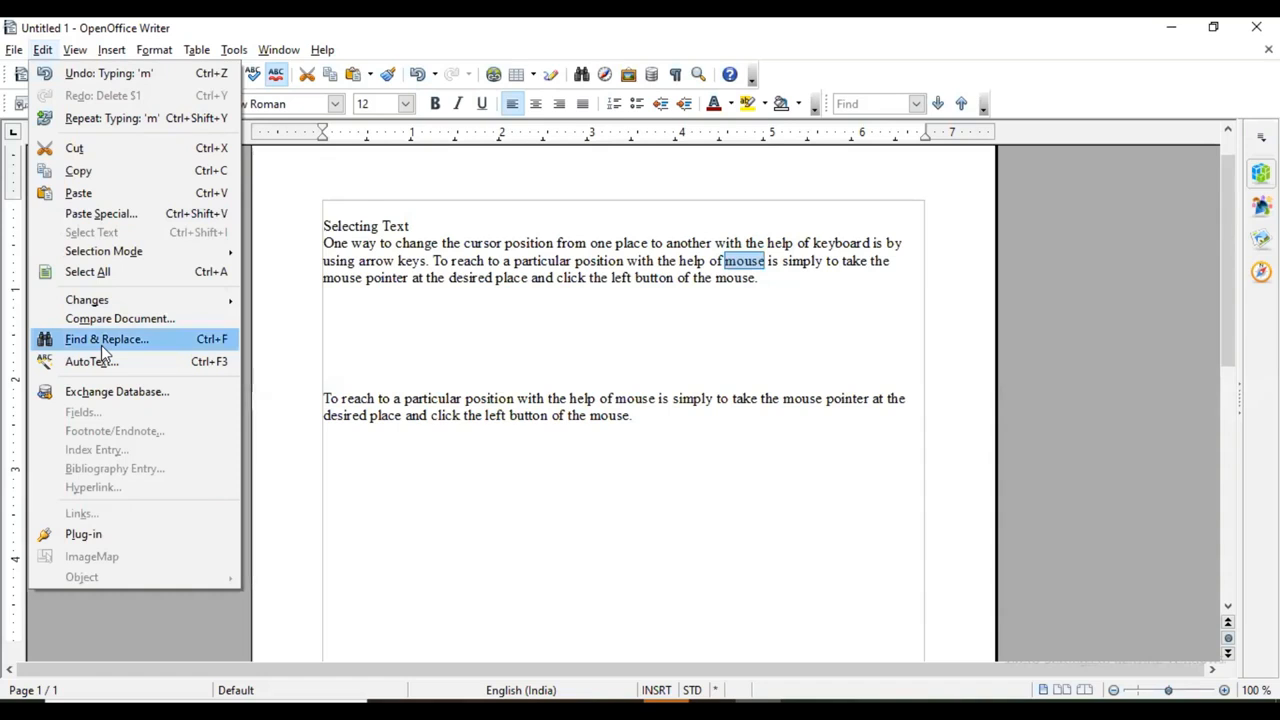
click(225, 341)
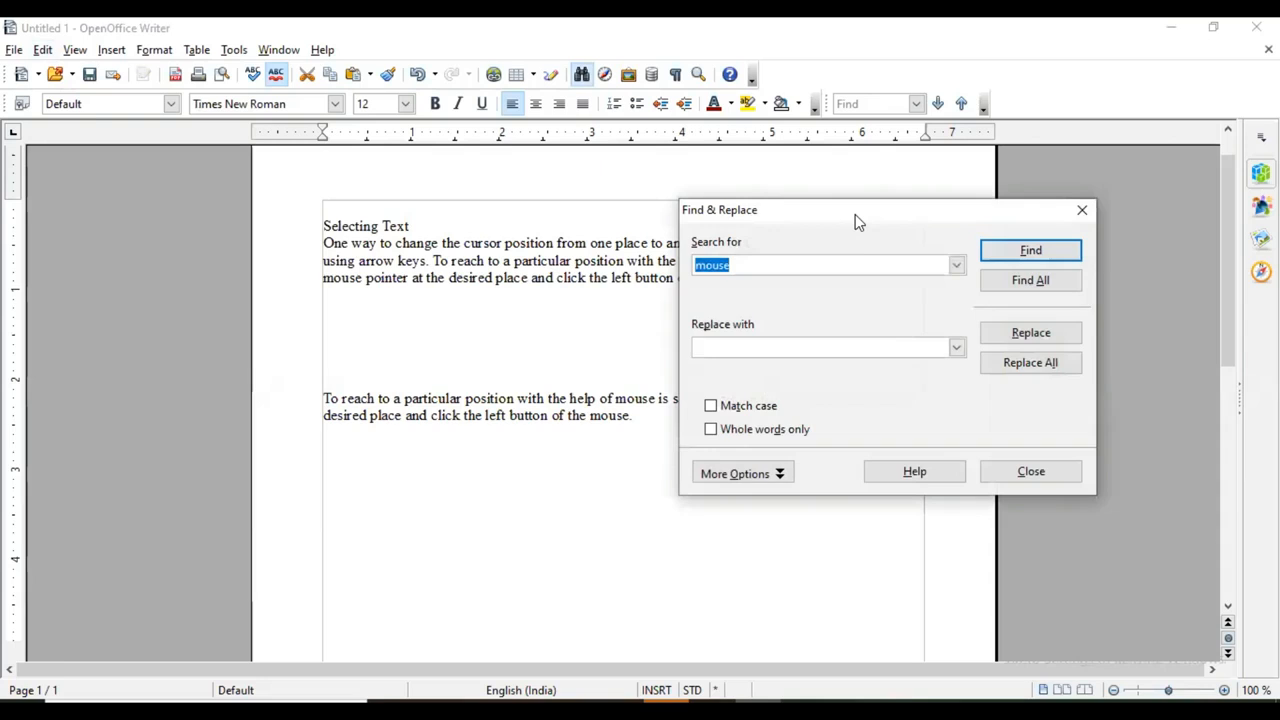
key(Return)
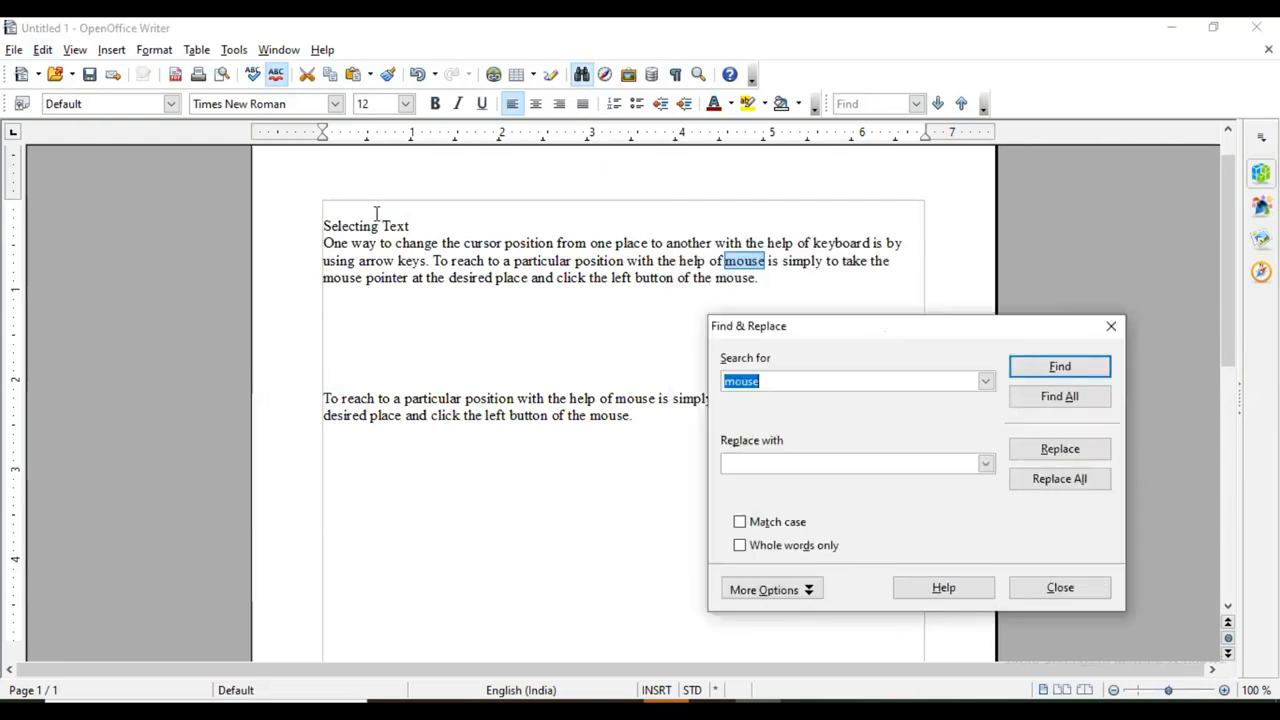
Search for successive occurrences of "mouse" from the start of the paragraph, moving the dialog clear of the text
click(326, 243)
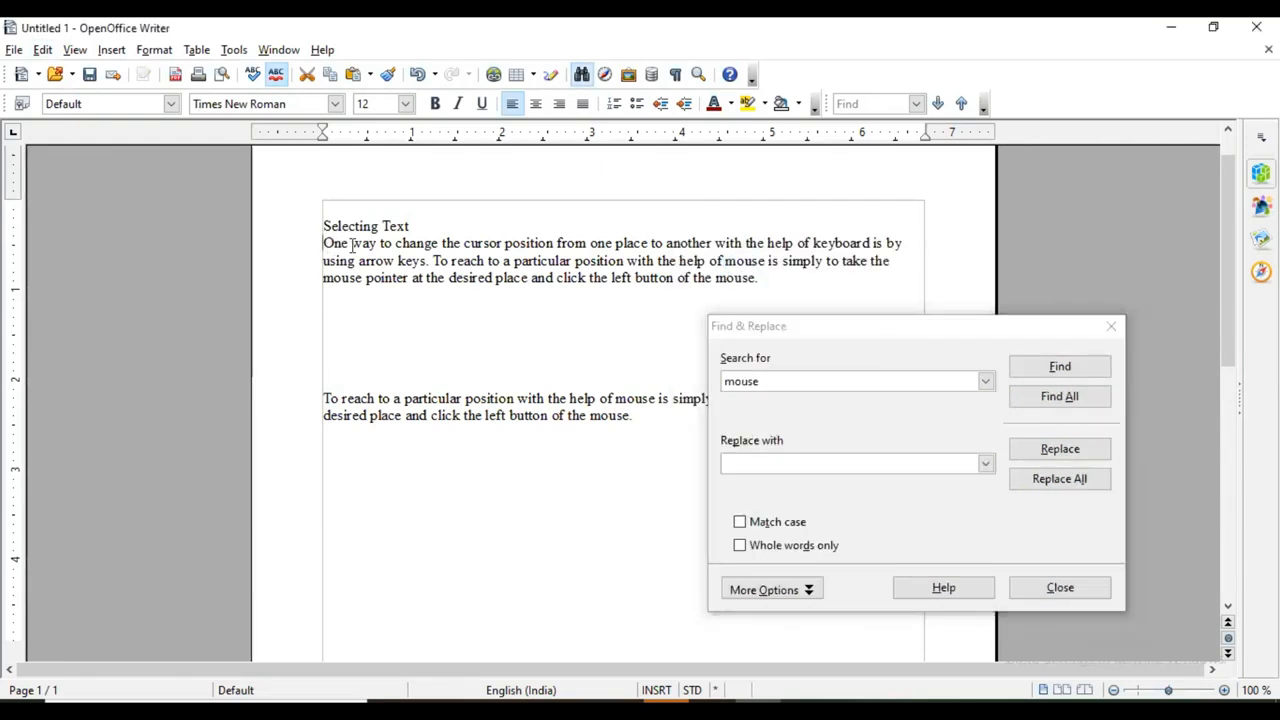
click(1040, 370)
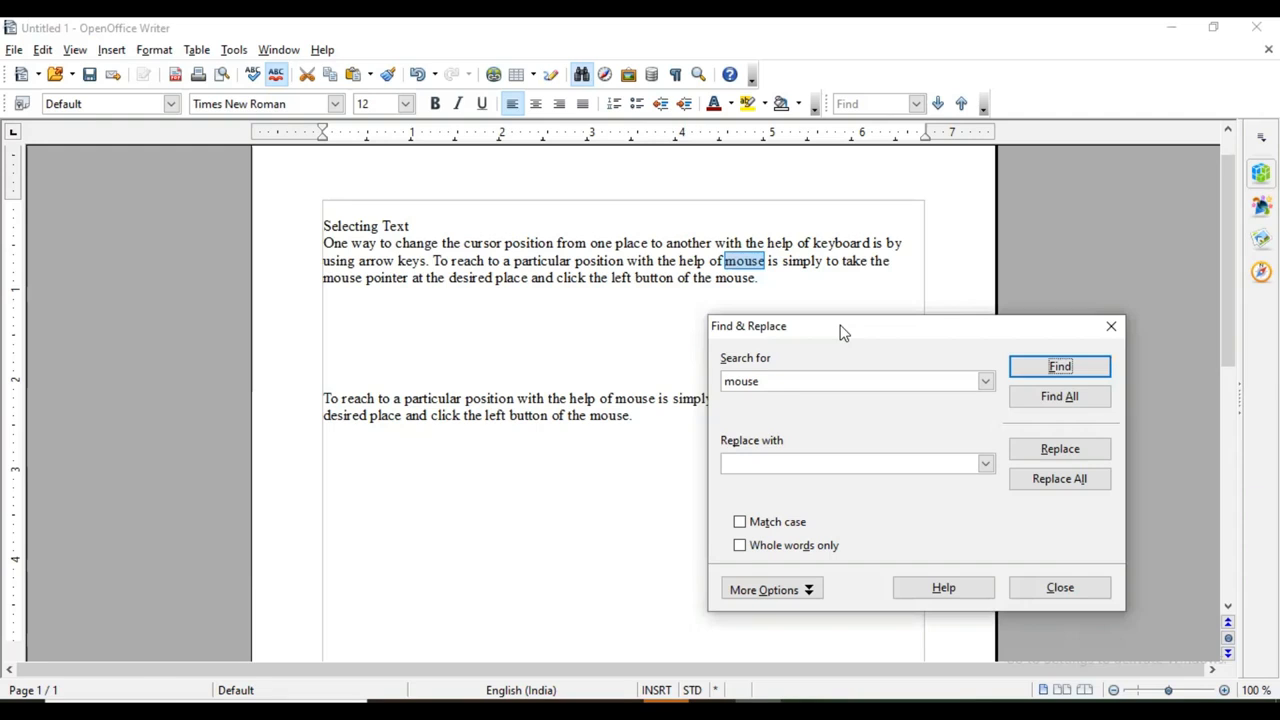
drag(840, 330, 240, 455)
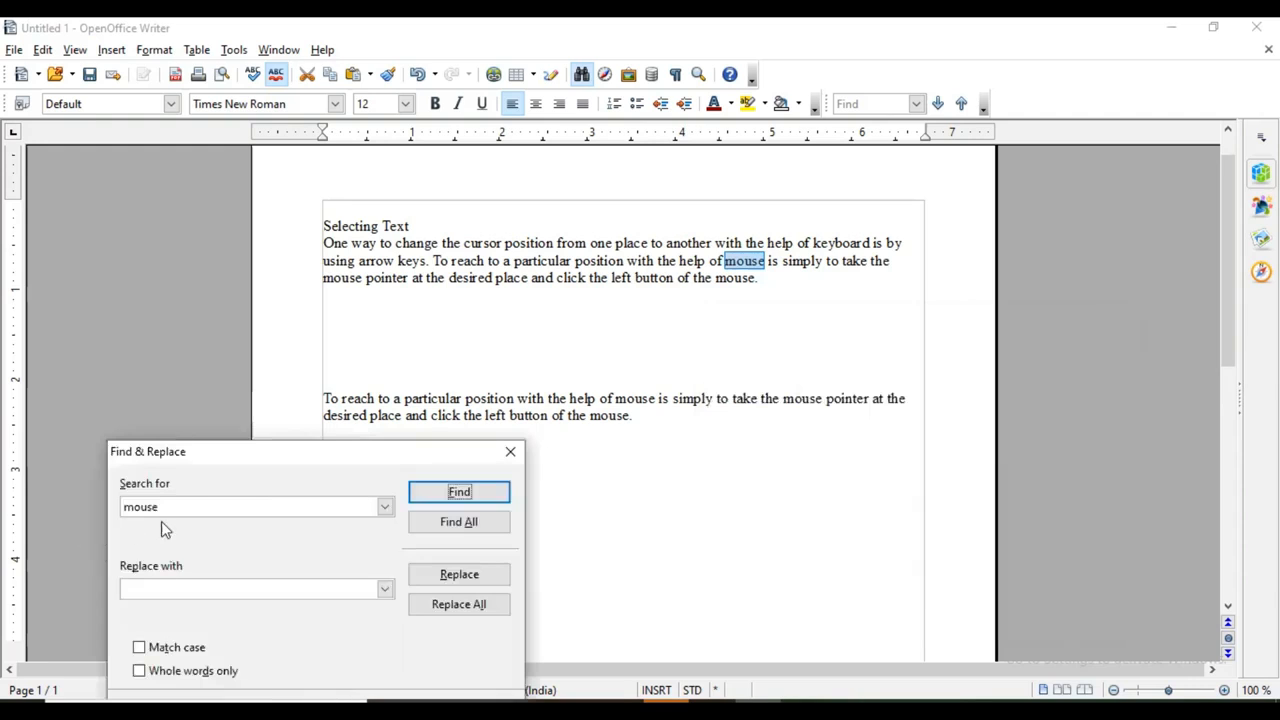
click(461, 493)
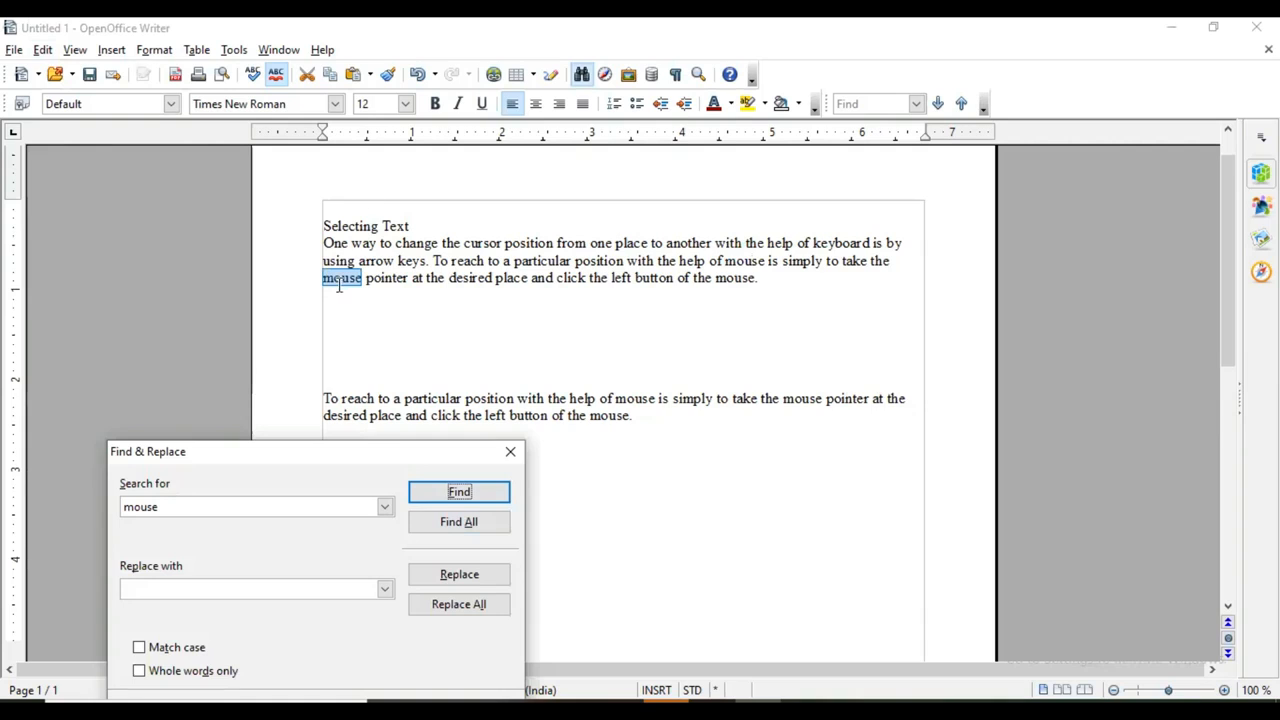
click(452, 494)
click(459, 492)
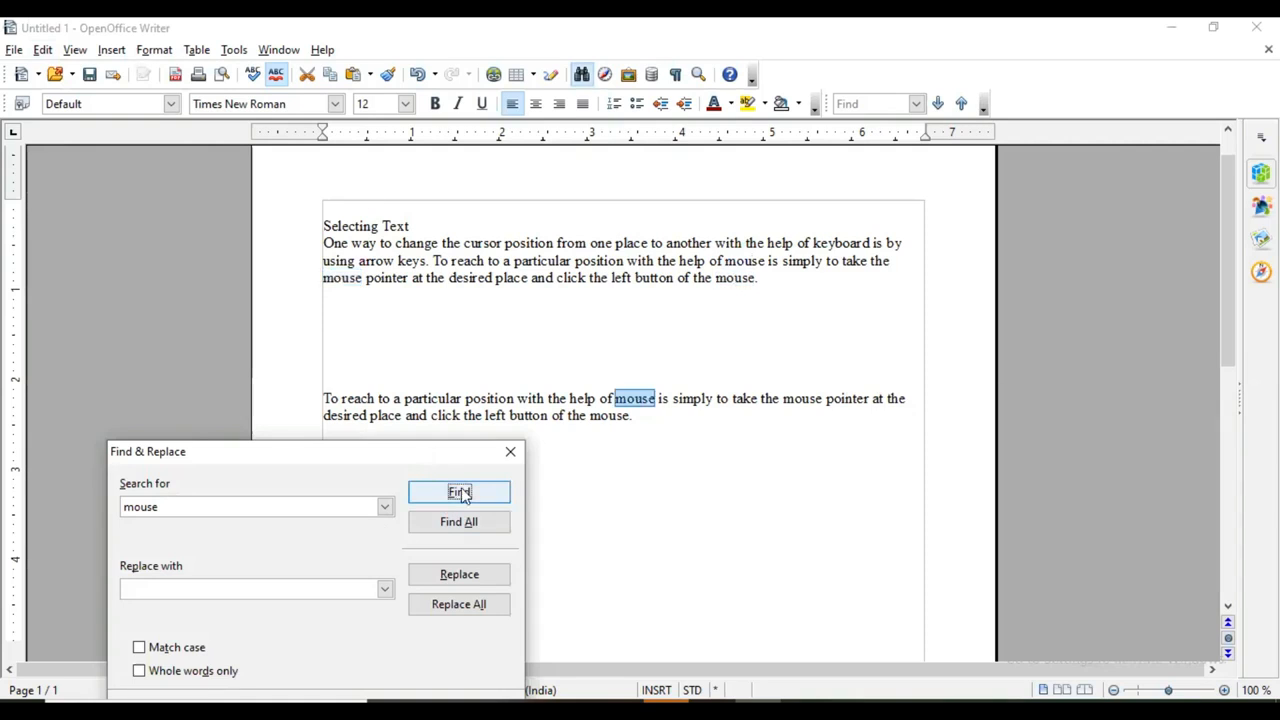
Search for further occurrences of "mouse" and find all of them in the document at once, repositioning the dialog
click(459, 492)
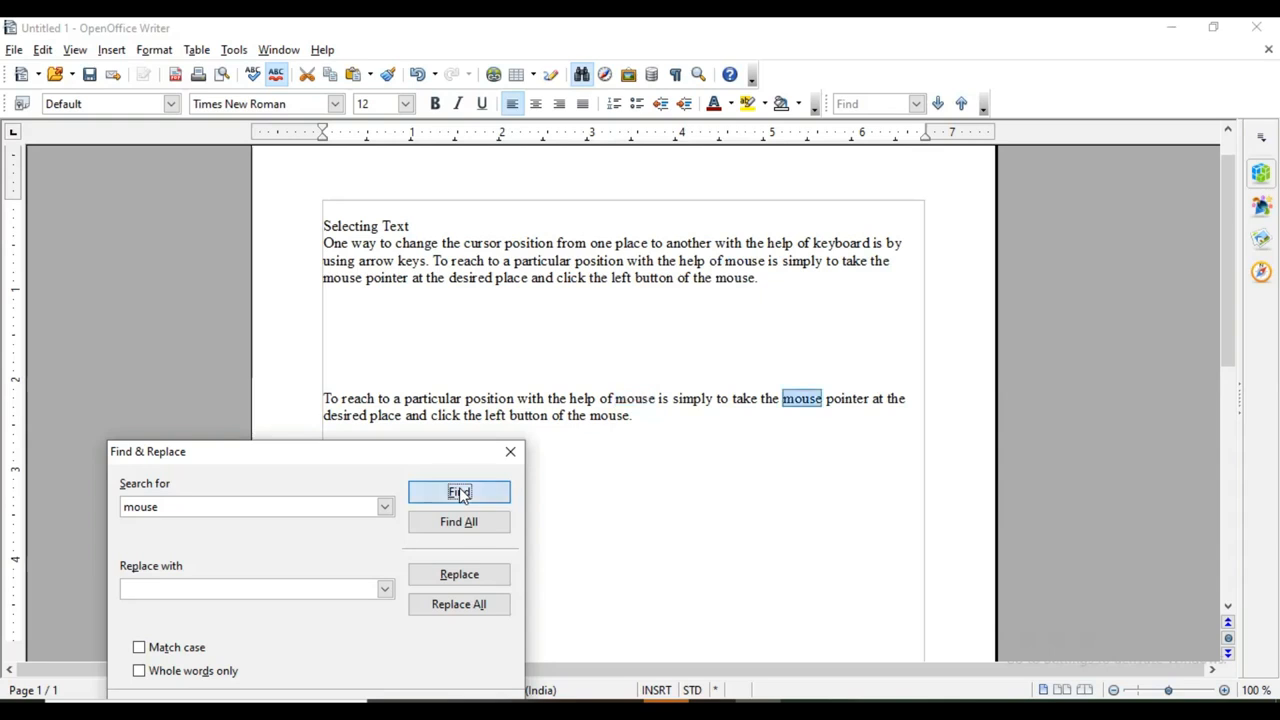
click(459, 492)
drag(434, 457, 550, 484)
click(405, 381)
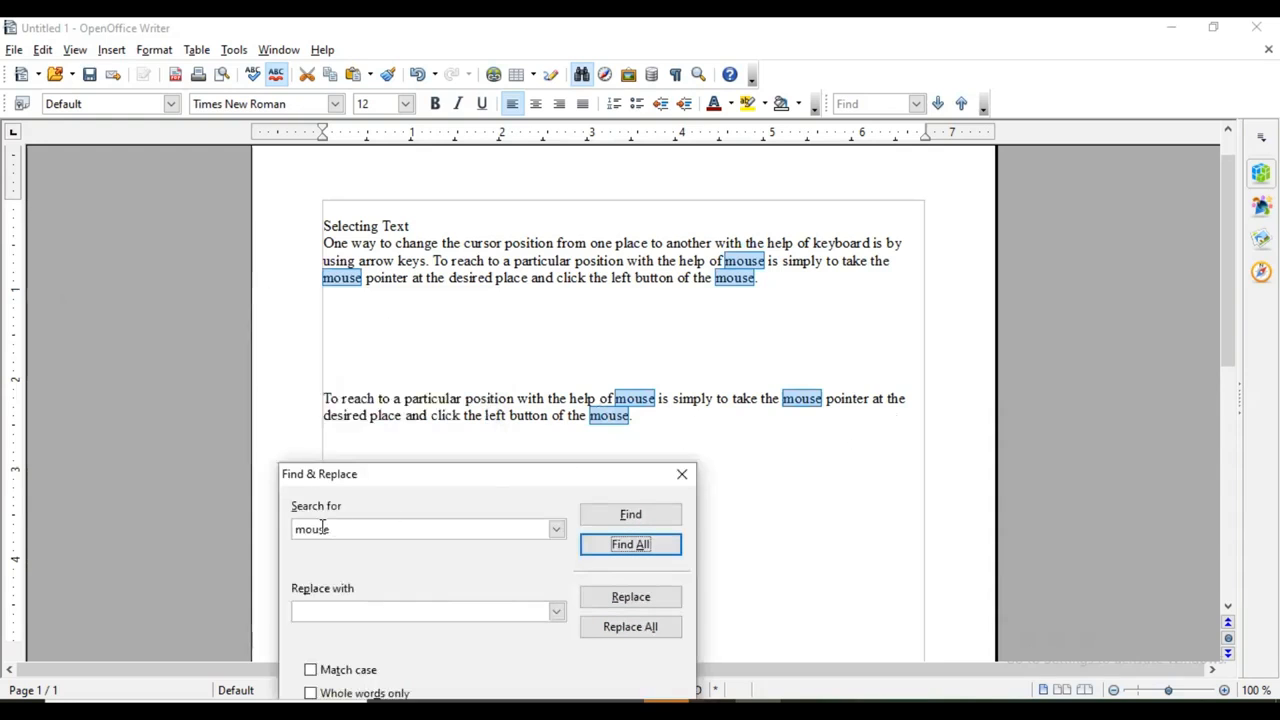
drag(515, 487, 295, 283)
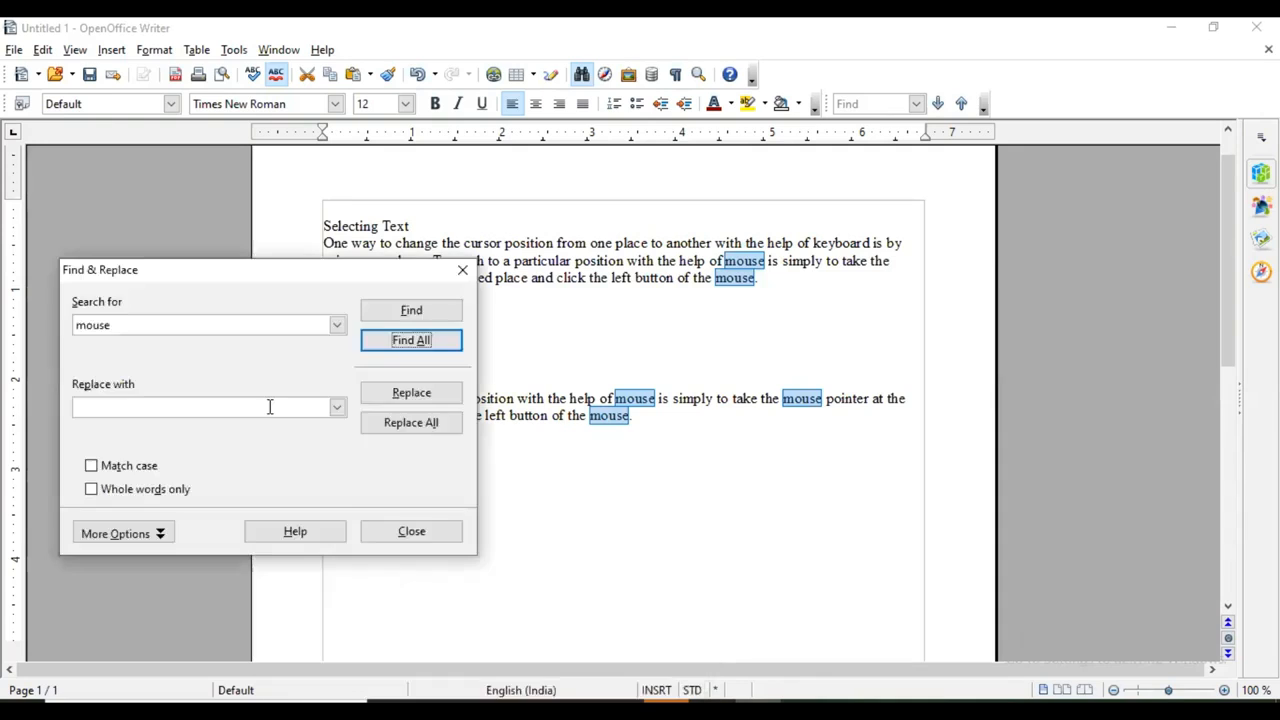
click(404, 395)
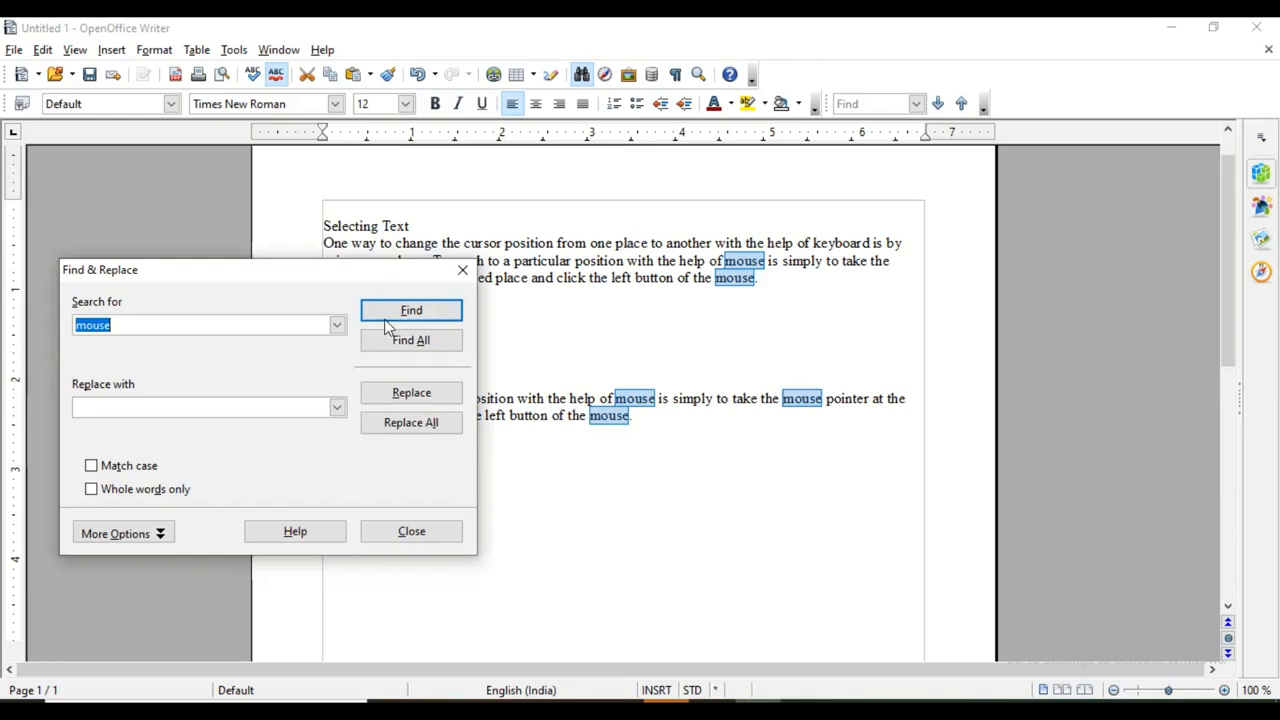
Find the "mouse" that starts the paragraph's third line, replace only that occurrence with "Mouse", and highlight the replaced word
click(412, 311)
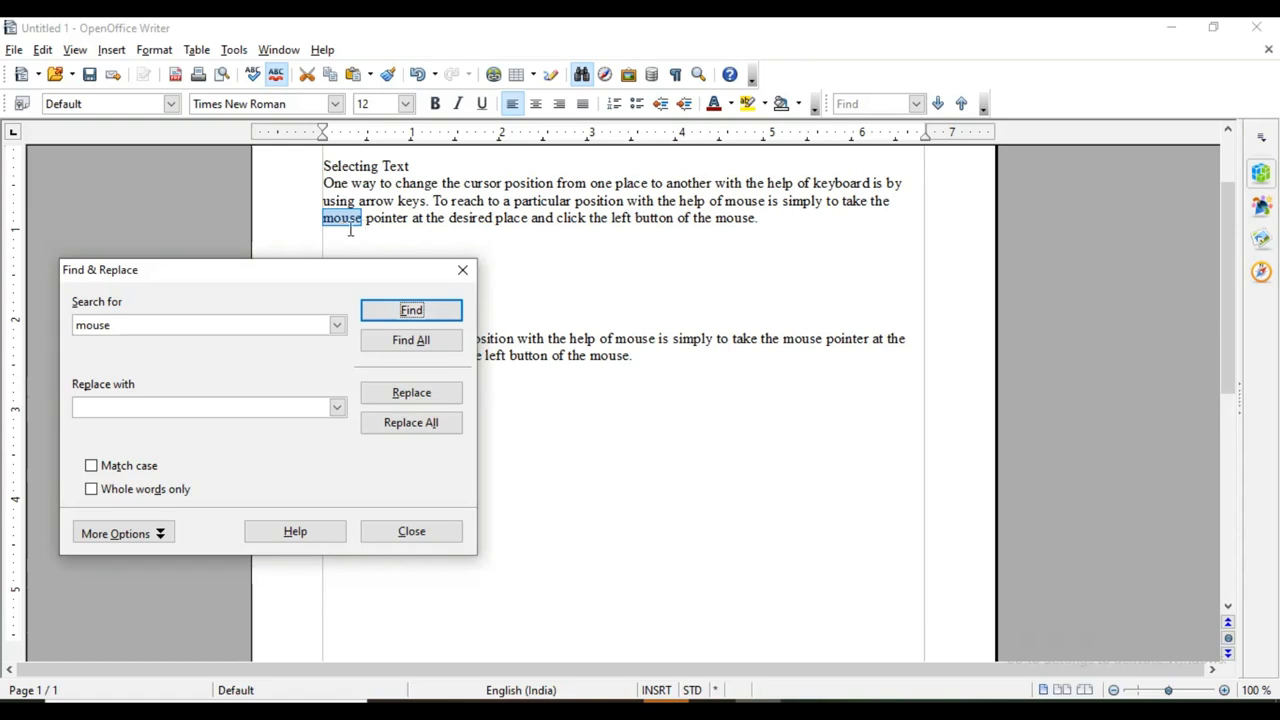
click(163, 399)
text(Mouse)
click(398, 397)
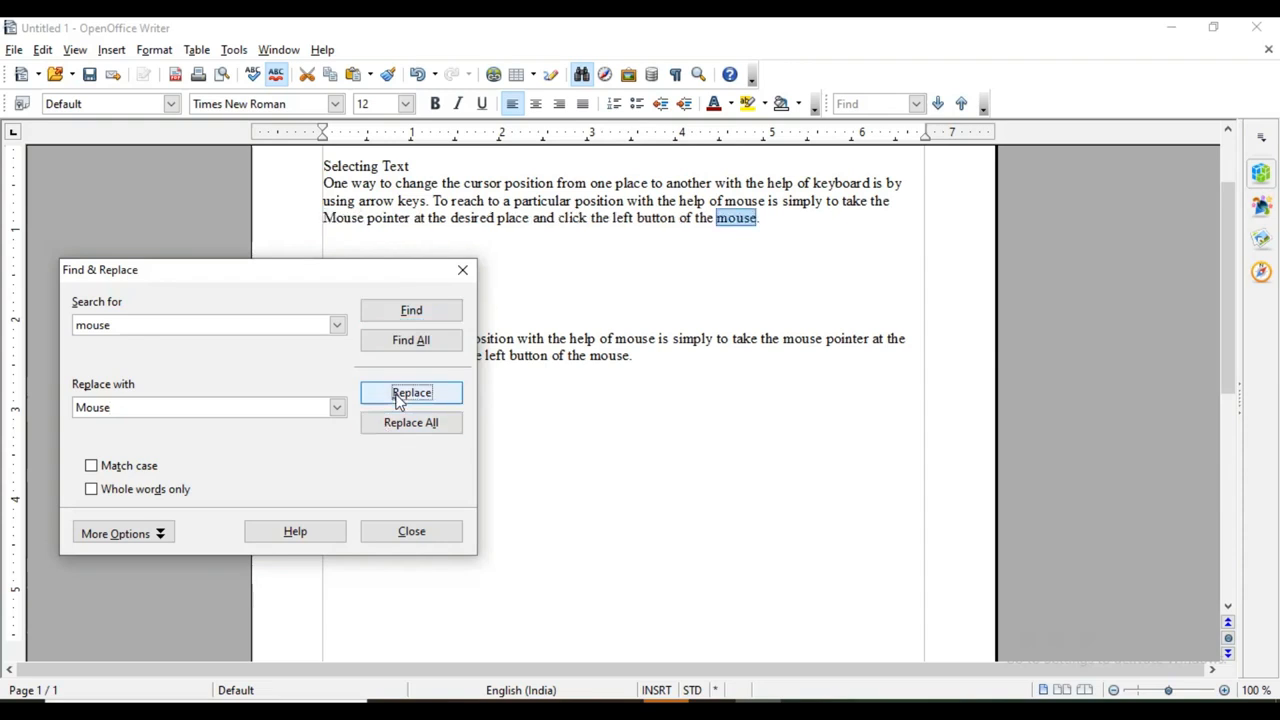
drag(322, 219, 364, 224)
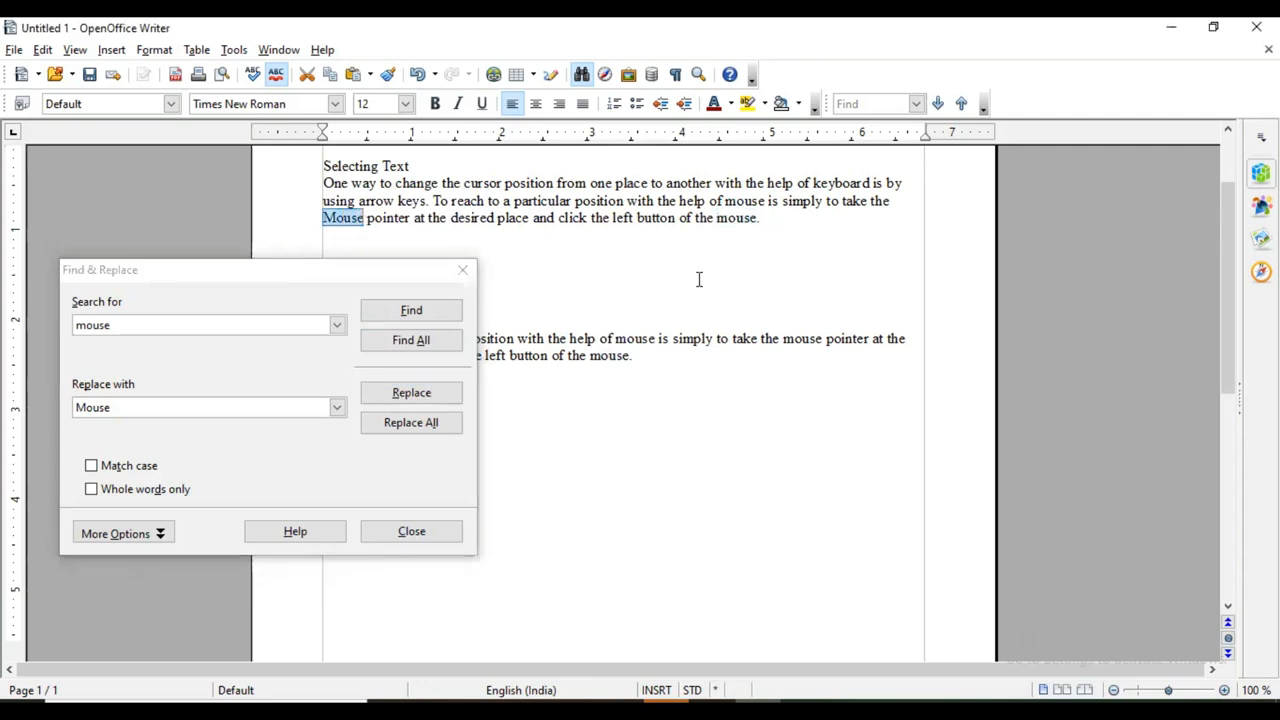
Enlarge the document view to 140% and highlight the "mouse" that ends the paragraph, moving the dialog clear of it
click(1225, 690)
click(1225, 690)
click(1225, 690)
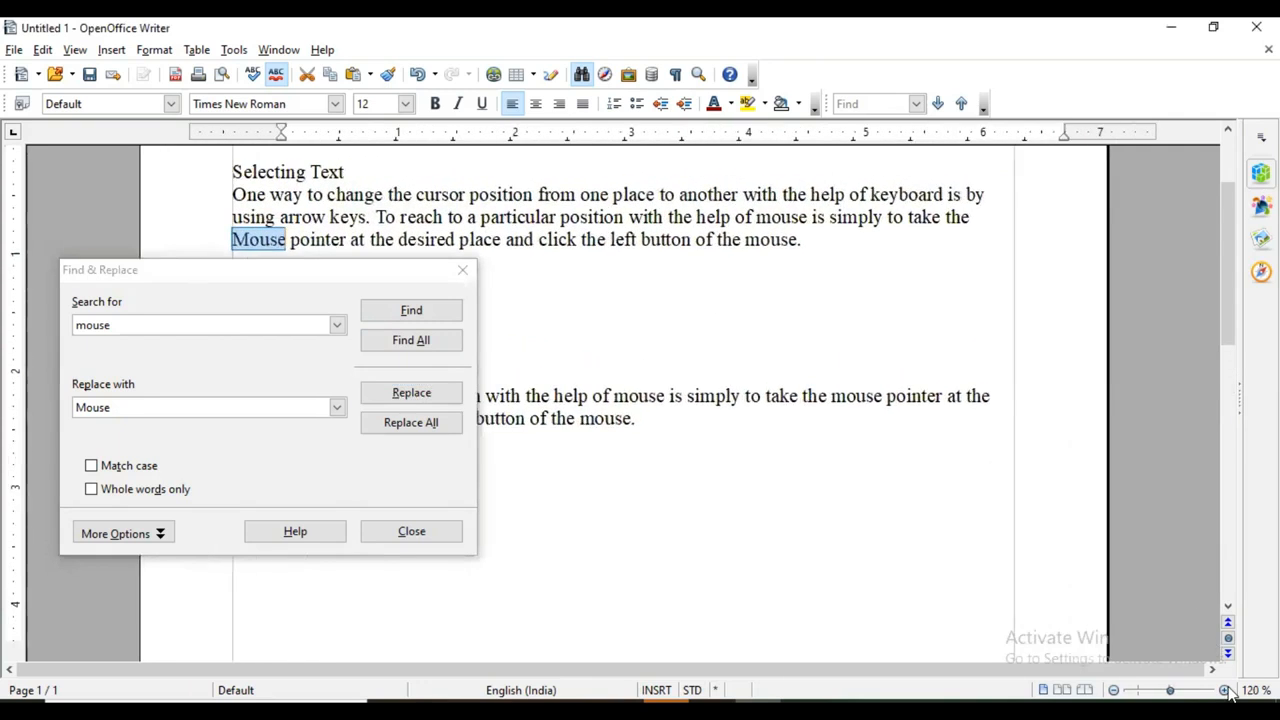
click(1225, 690)
click(411, 310)
drag(755, 250, 814, 250)
drag(783, 417, 1028, 300)
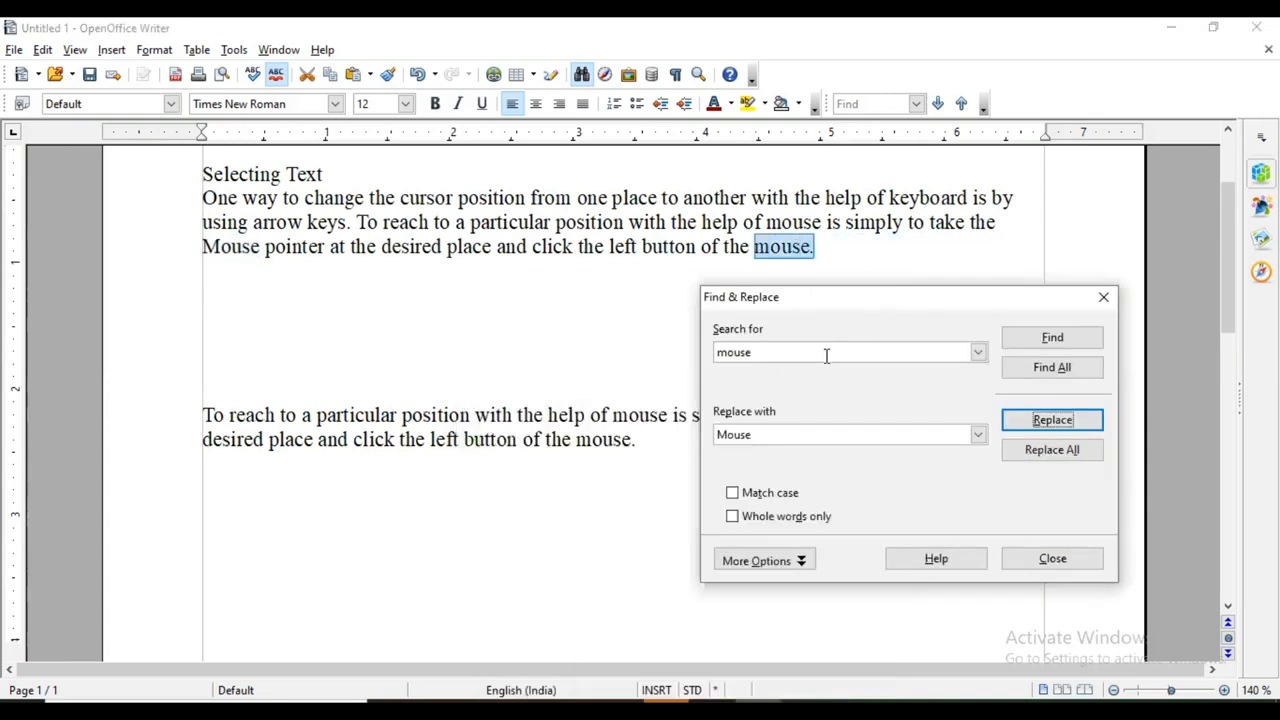
Replace all occurrences of "mouse" with "Mouse", close Find & Replace, and highlight the replaced word in the paragraph's second line
click(1040, 452)
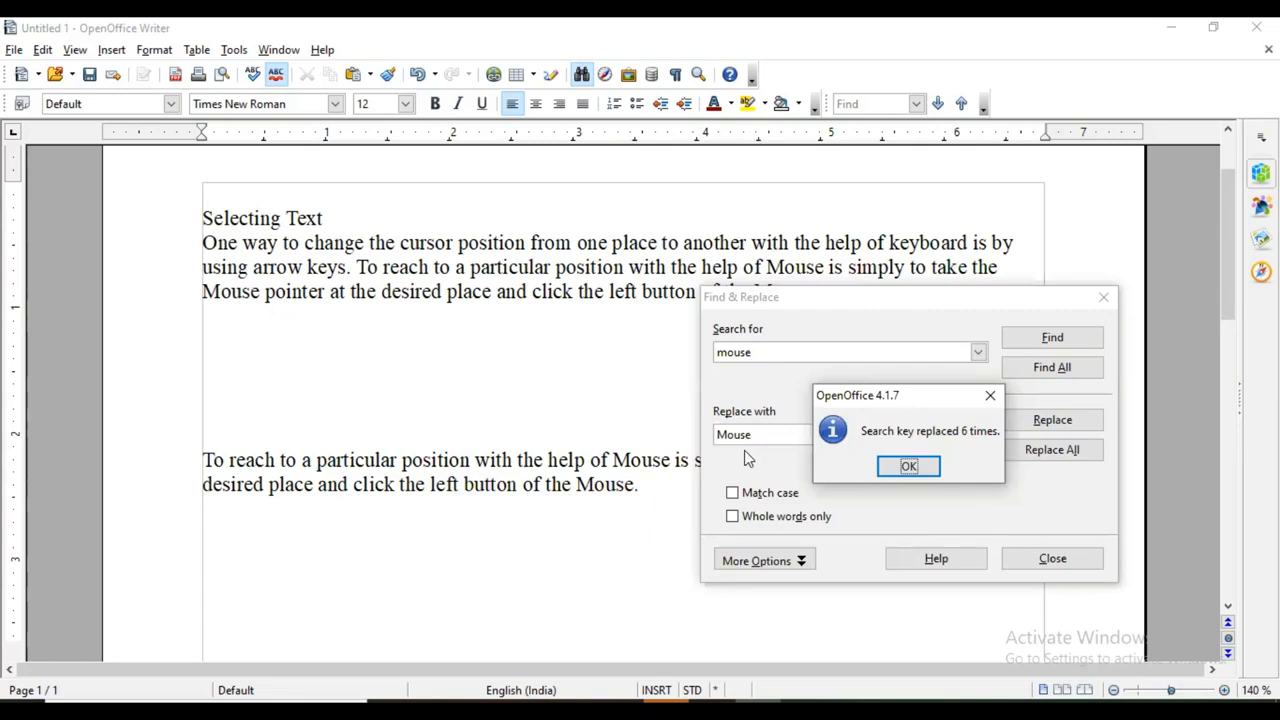
click(911, 467)
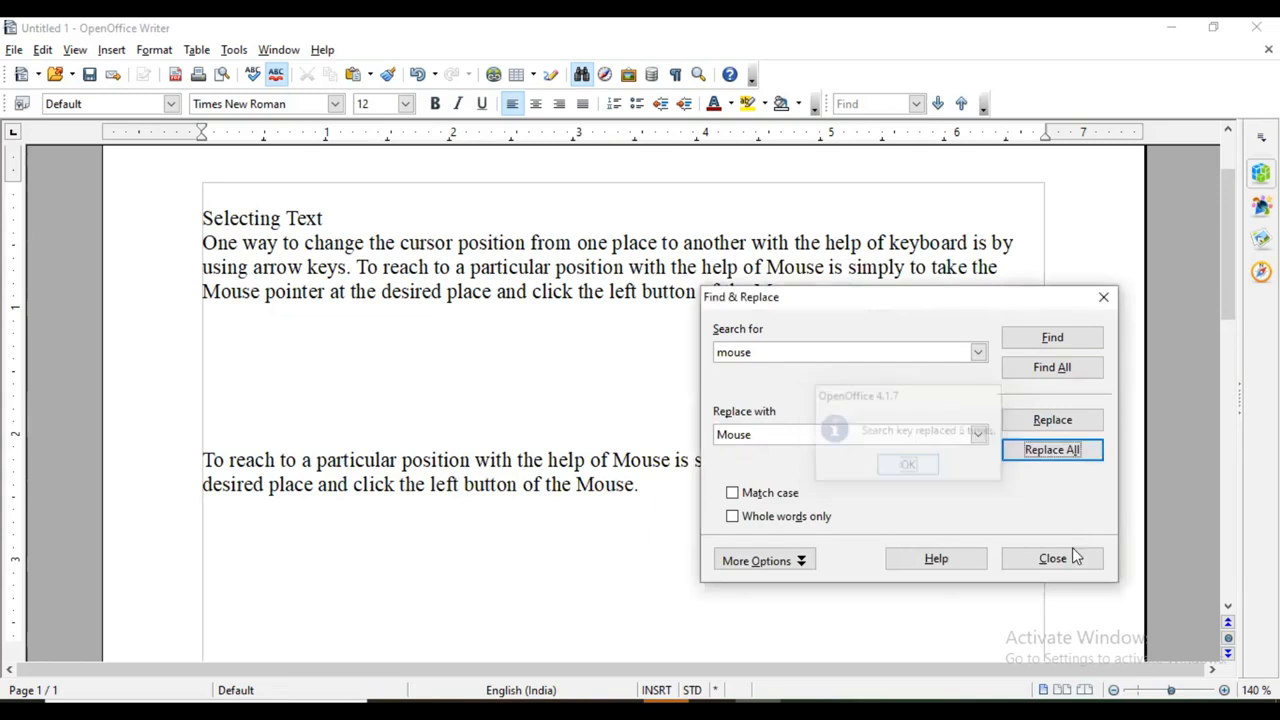
click(1052, 559)
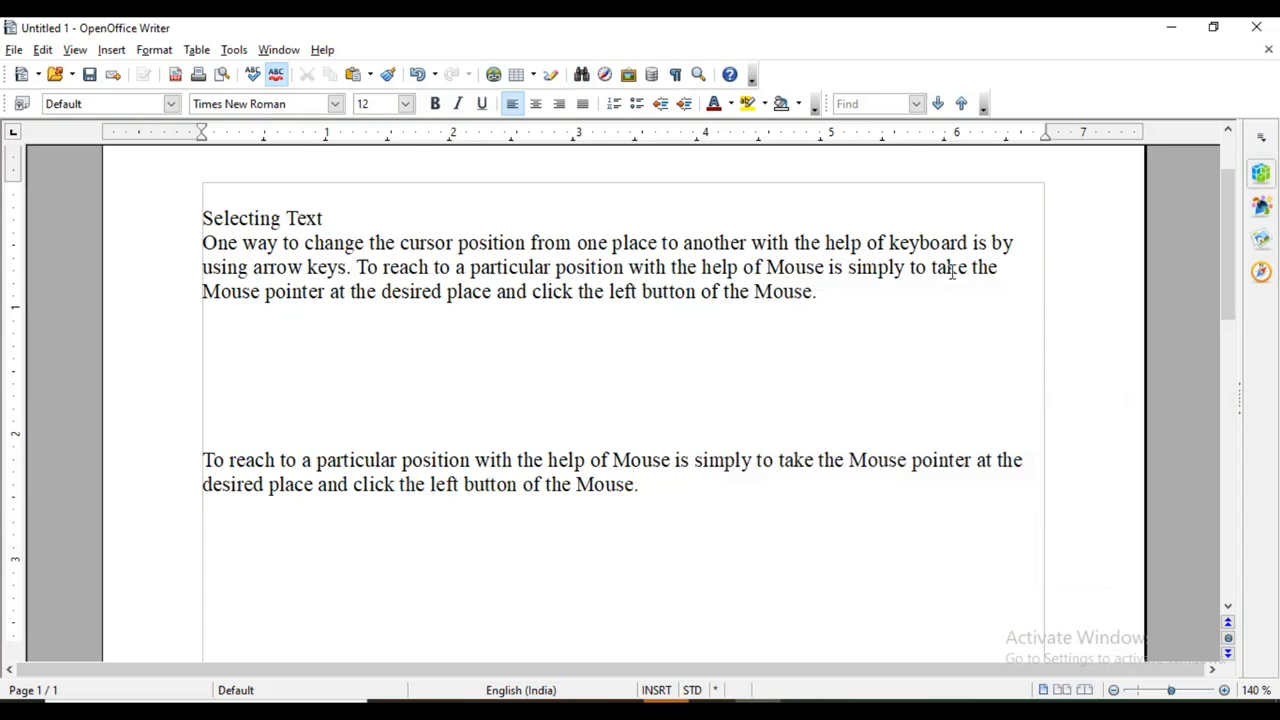
drag(767, 274, 823, 272)
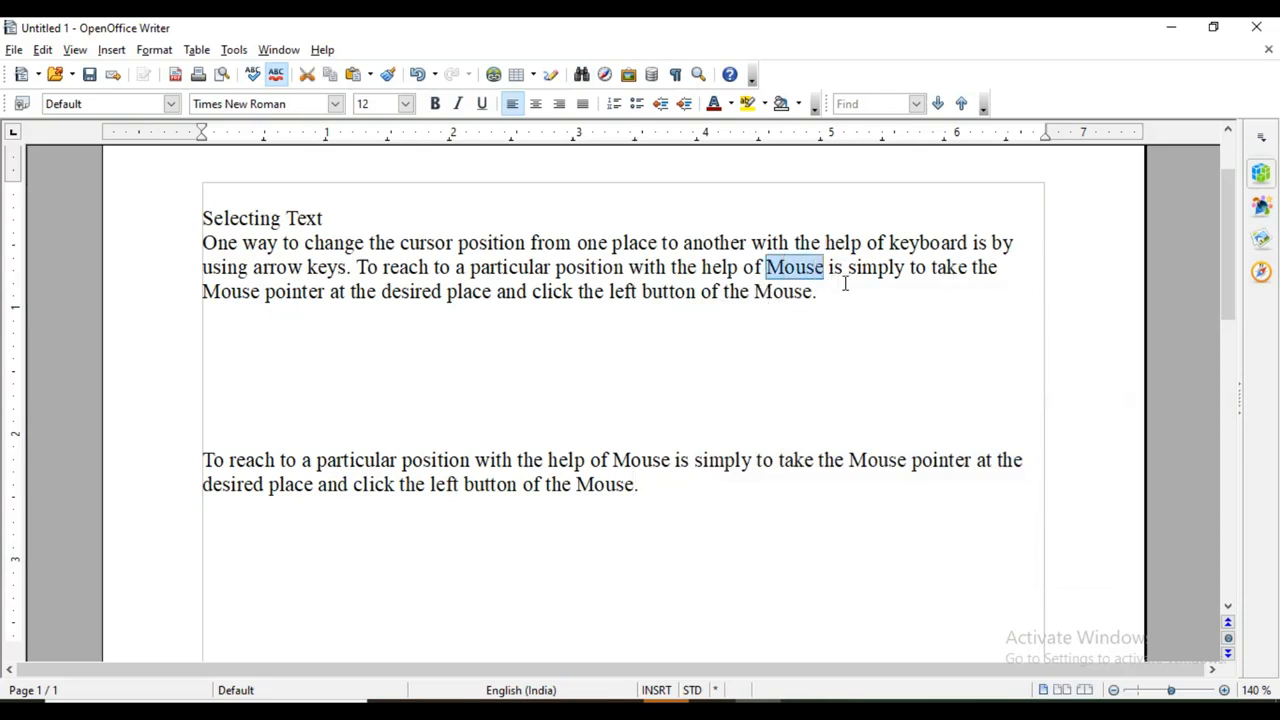
click(845, 284)
Open the Special Characters dialog and choose the © character in Times New Roman for insertion
click(112, 50)
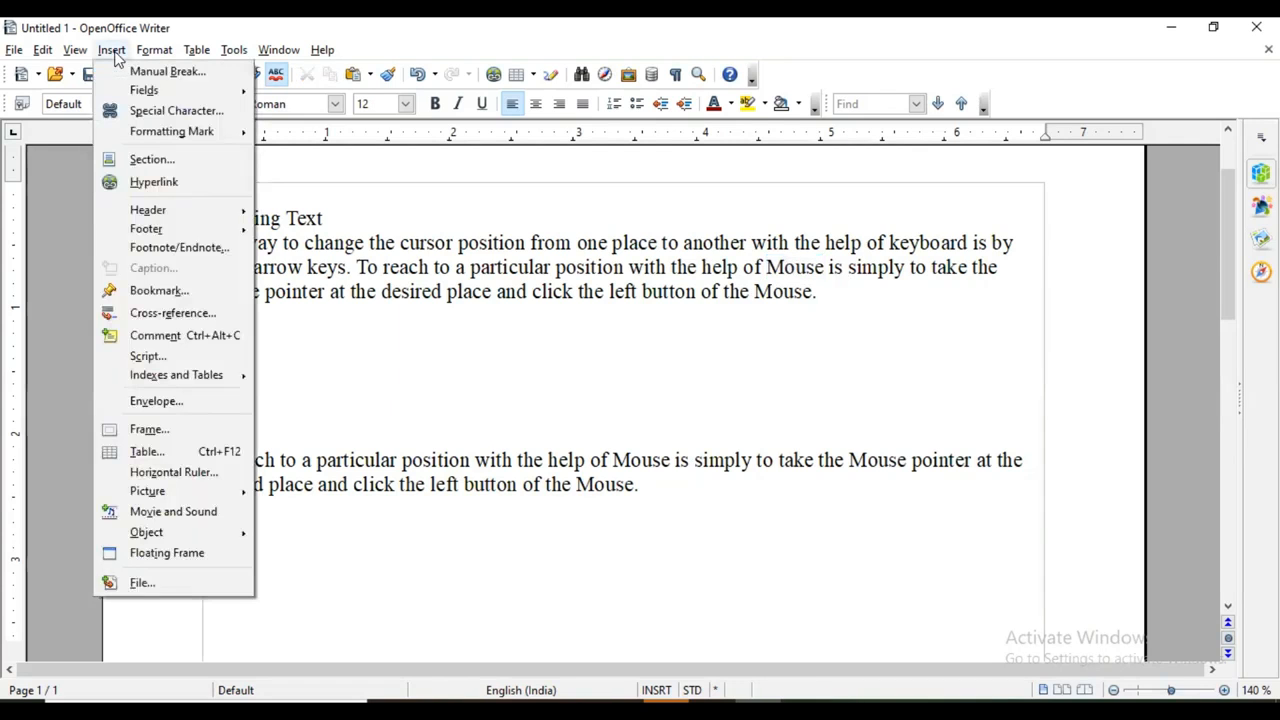
click(148, 110)
drag(670, 232, 785, 183)
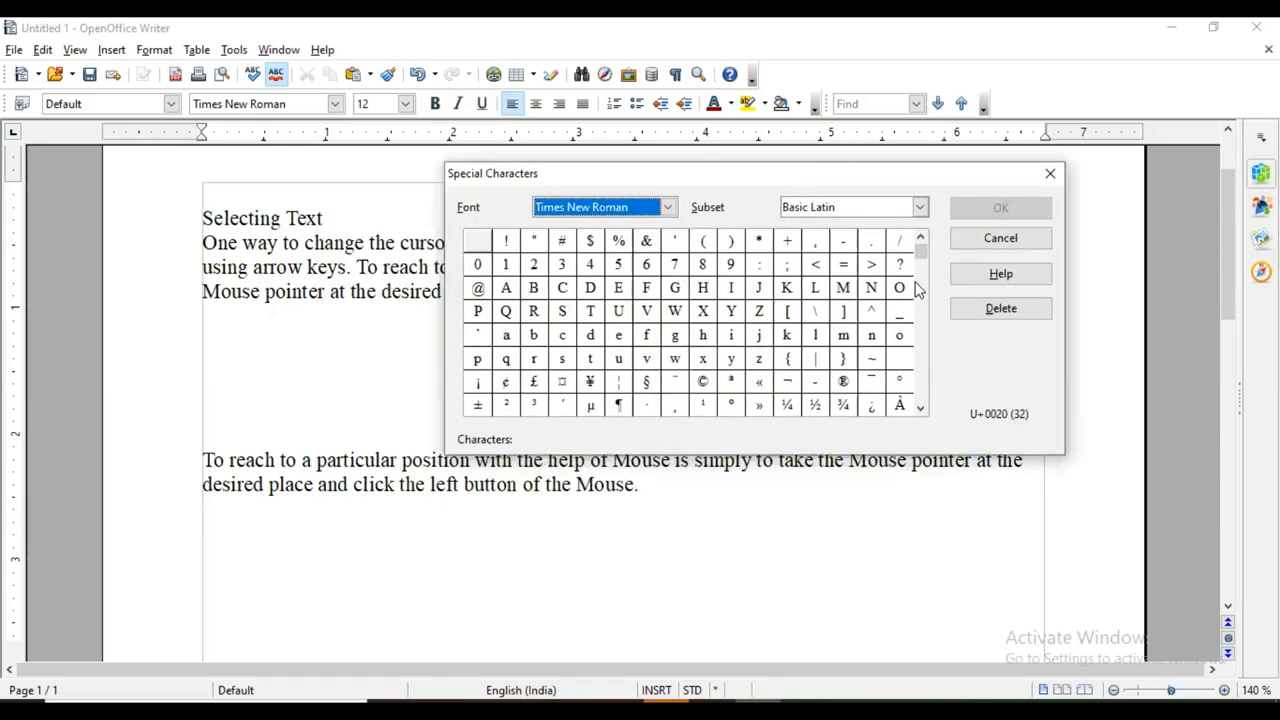
click(703, 382)
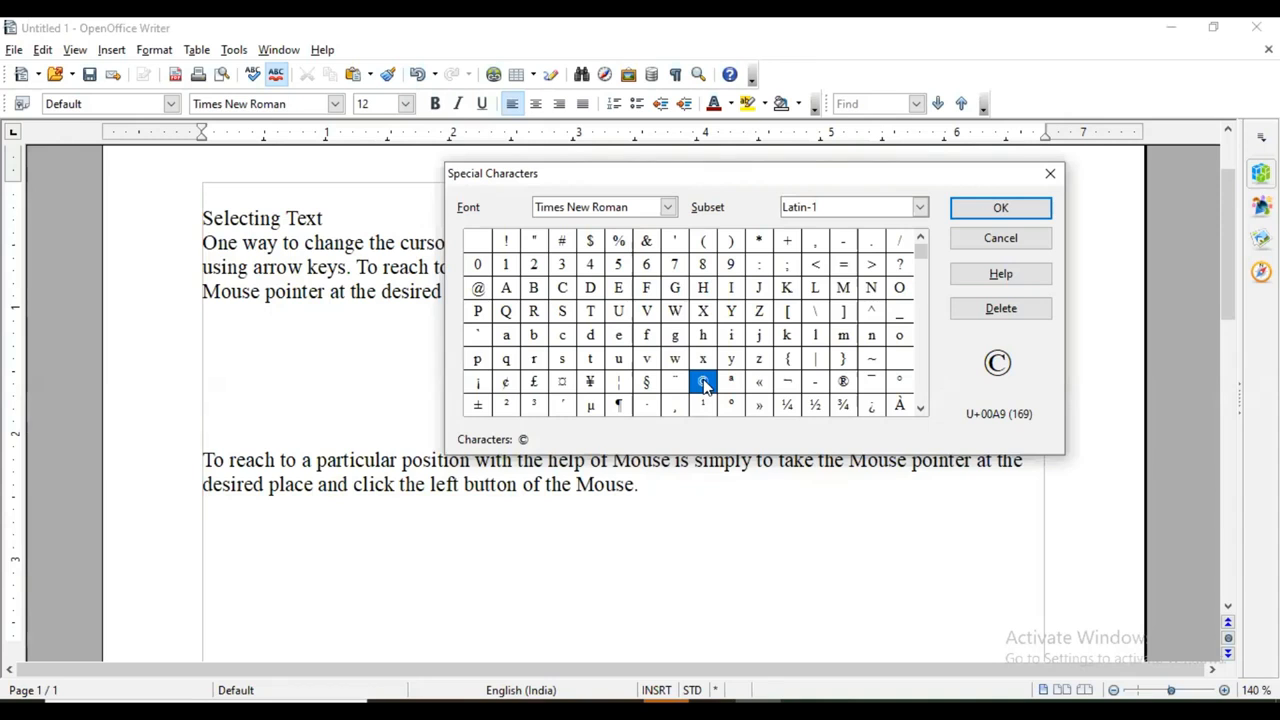
Browse the other special characters, add ¾ to the chosen ones, and insert © and ¾ between the two paragraphs
scroll(703, 372, down, 9)
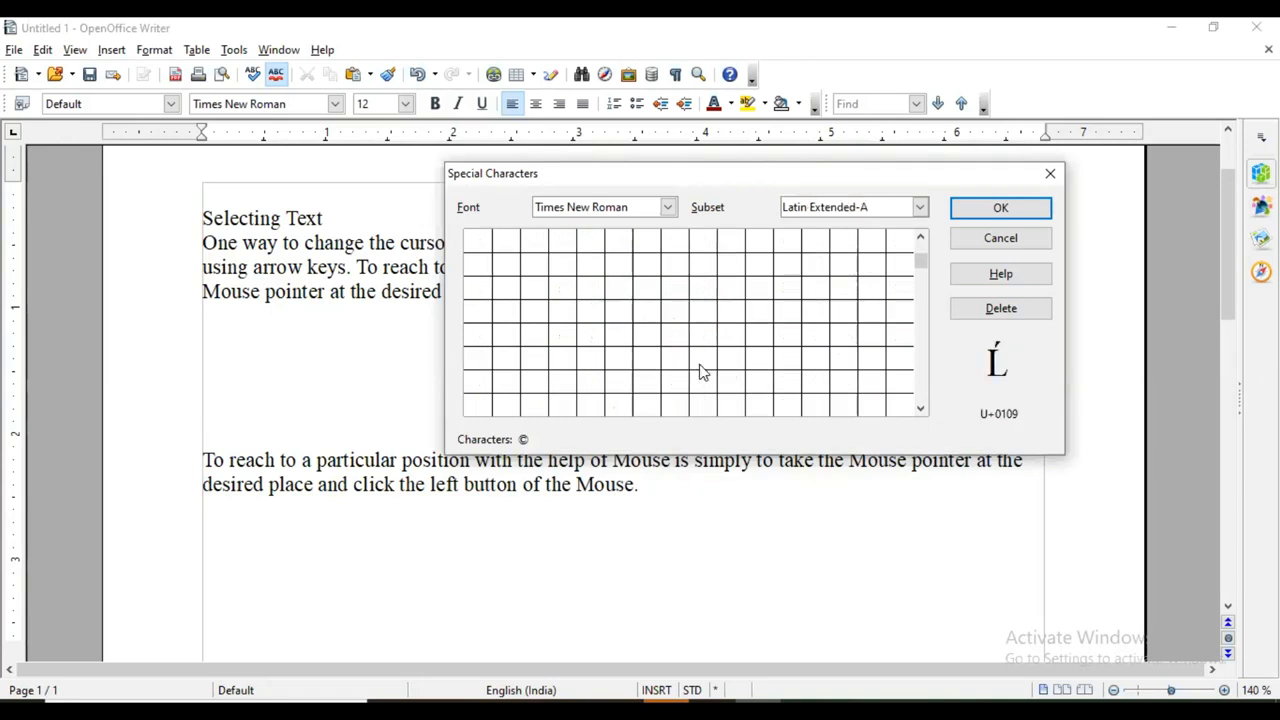
scroll(703, 372, down, 10)
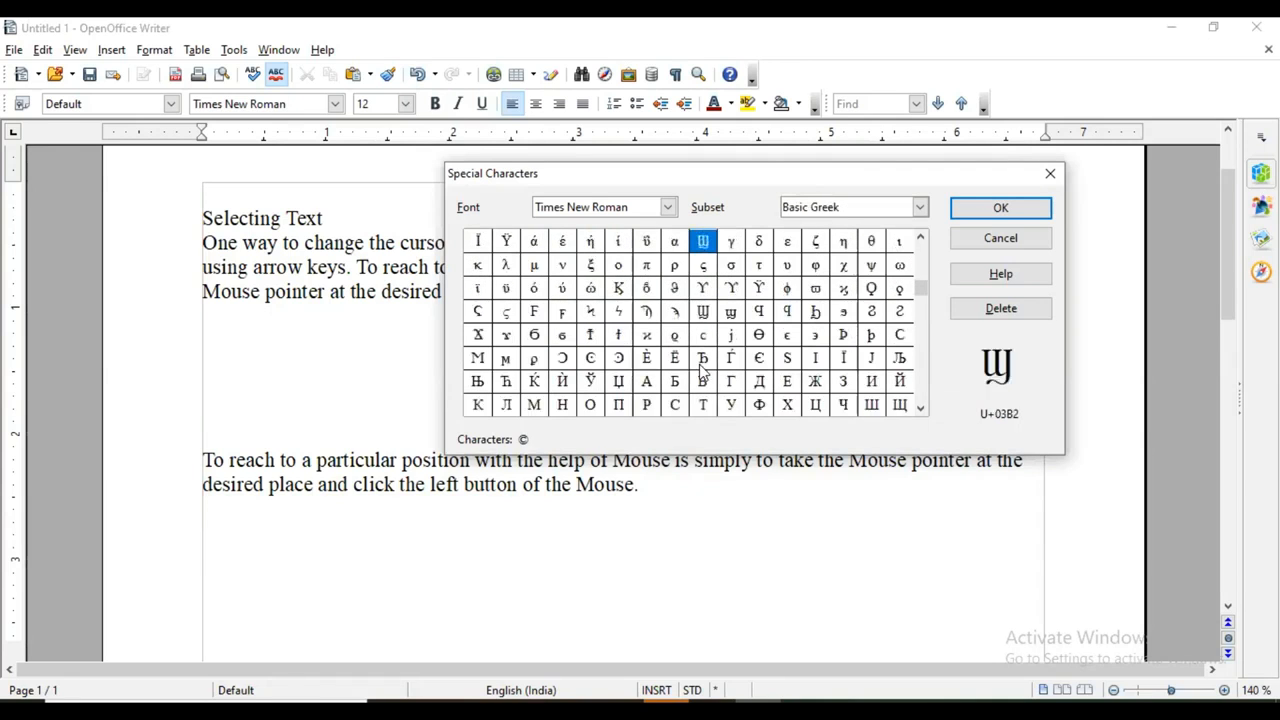
scroll(703, 372, down, 8)
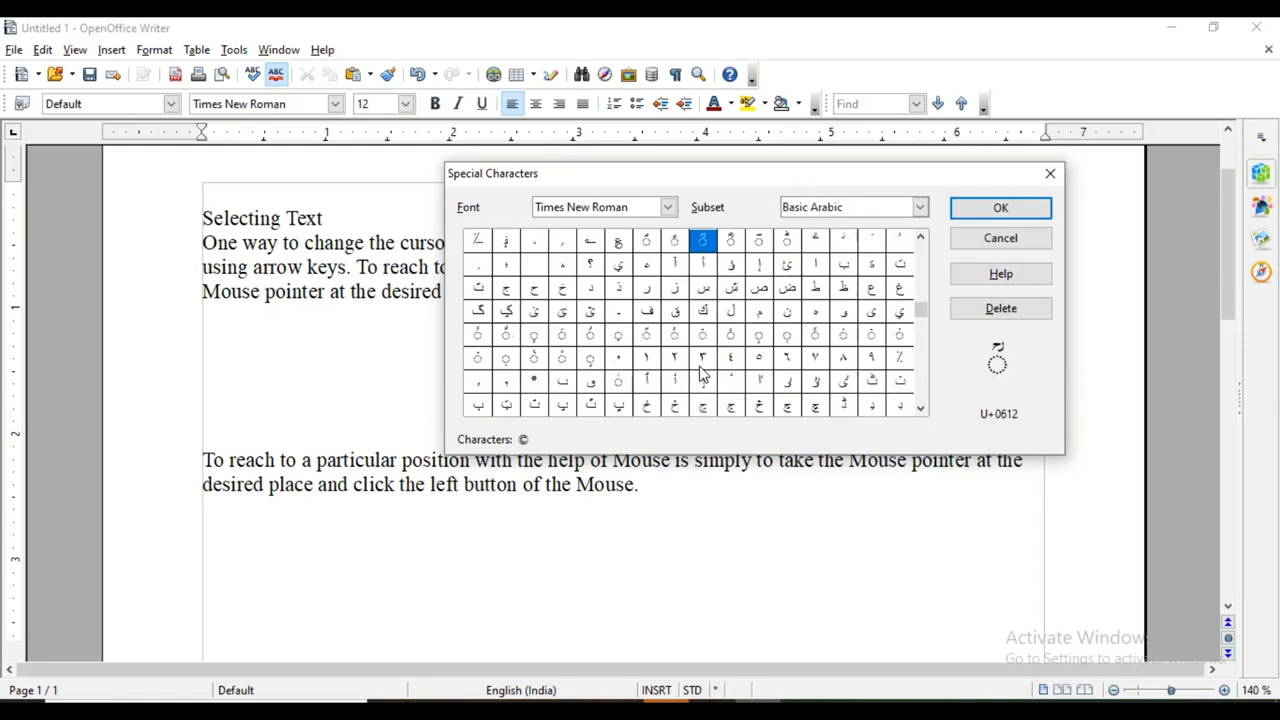
scroll(703, 372, up, 3)
scroll(703, 372, down, 10)
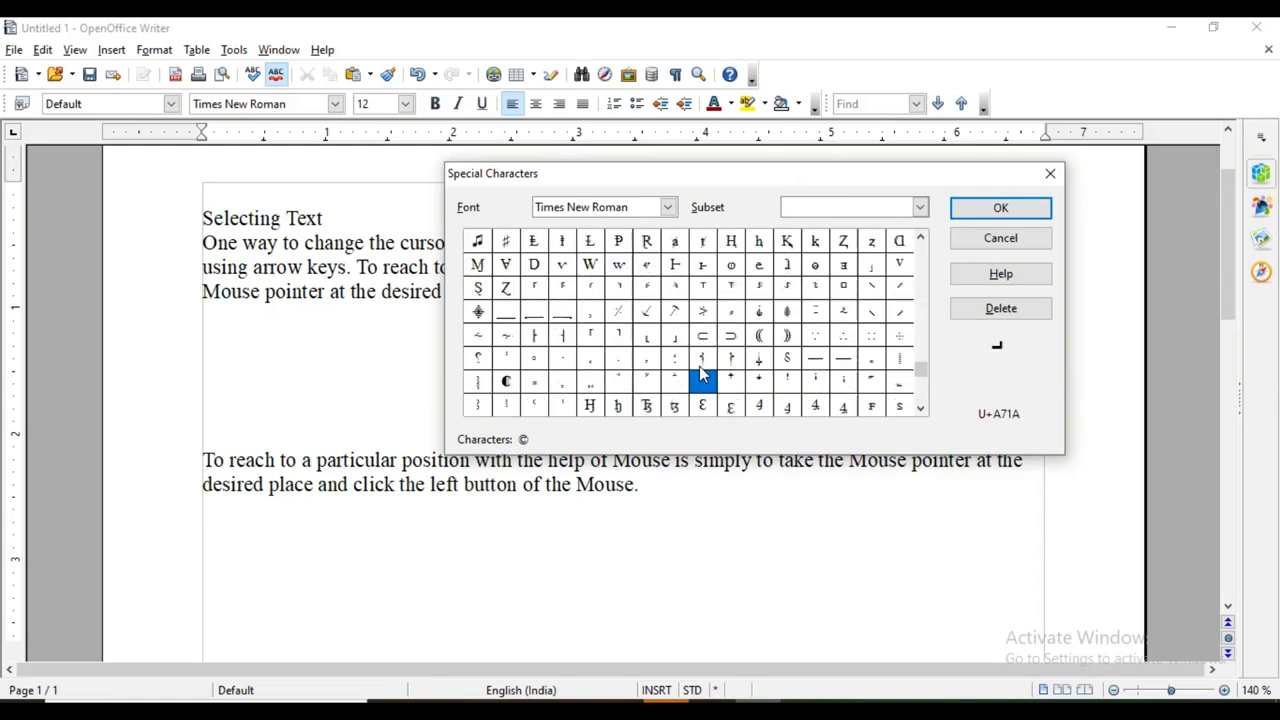
scroll(703, 372, down, 10)
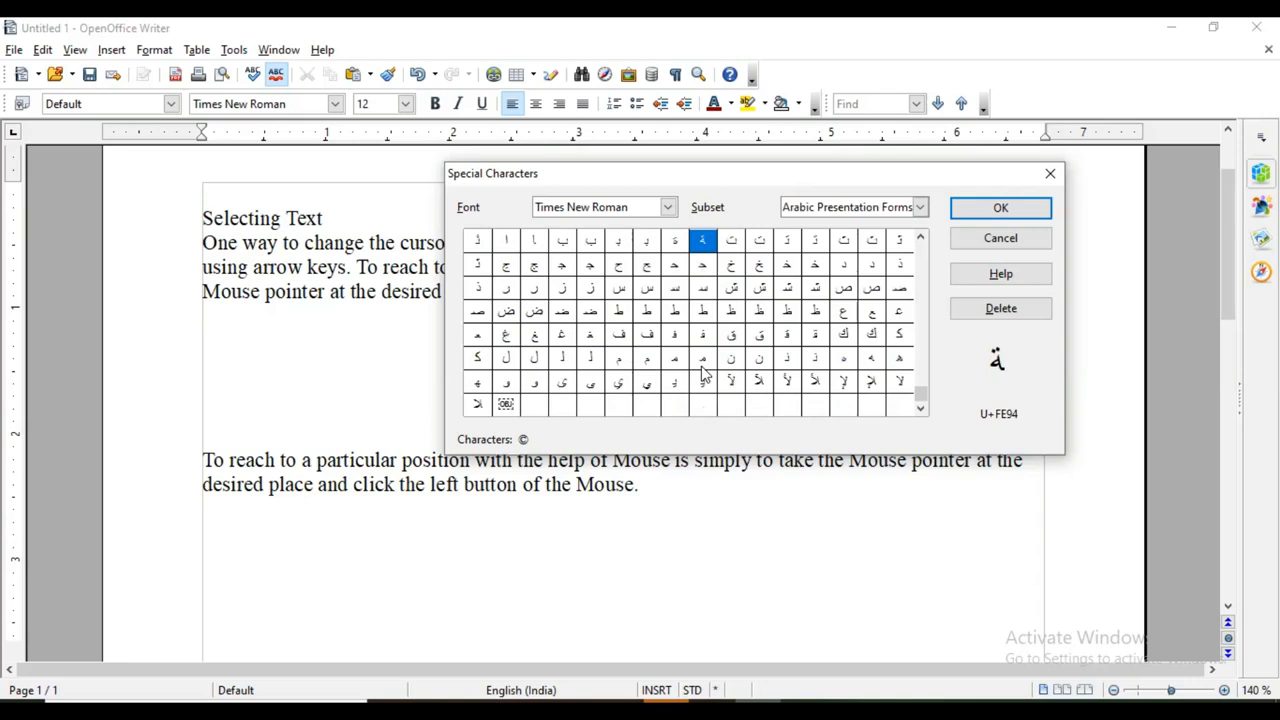
scroll(703, 372, up, 15)
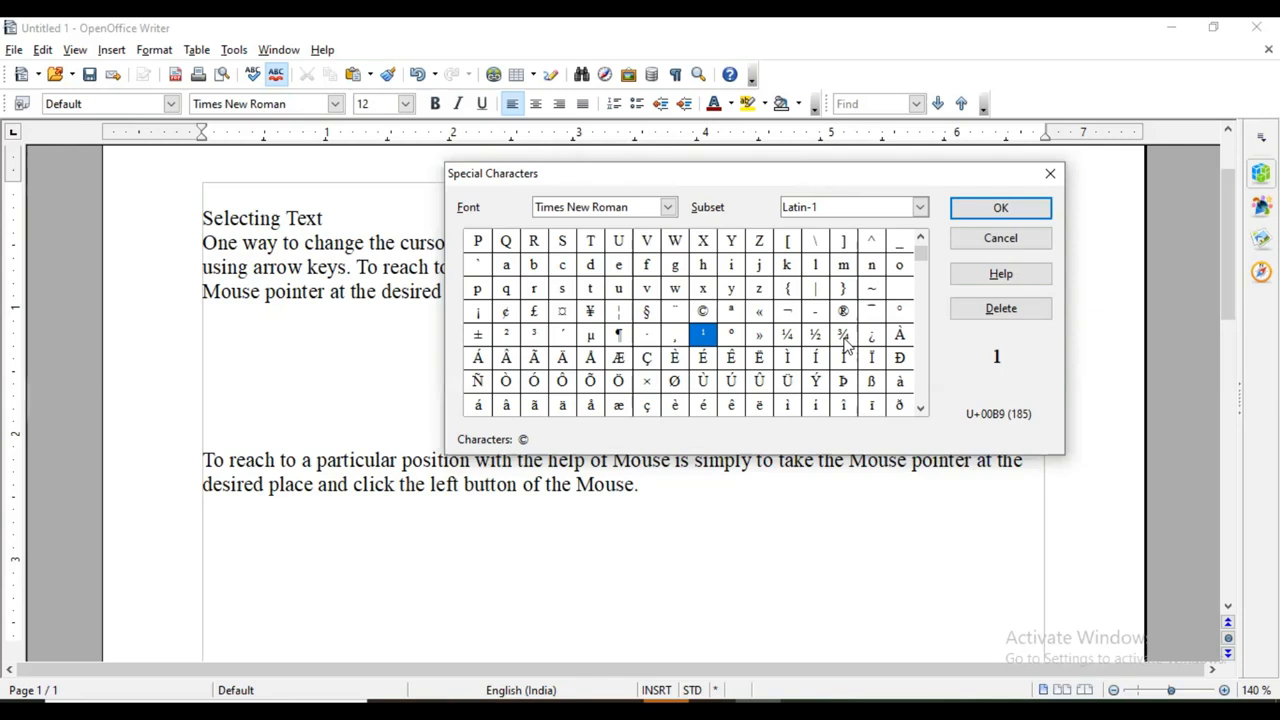
click(843, 334)
click(985, 212)
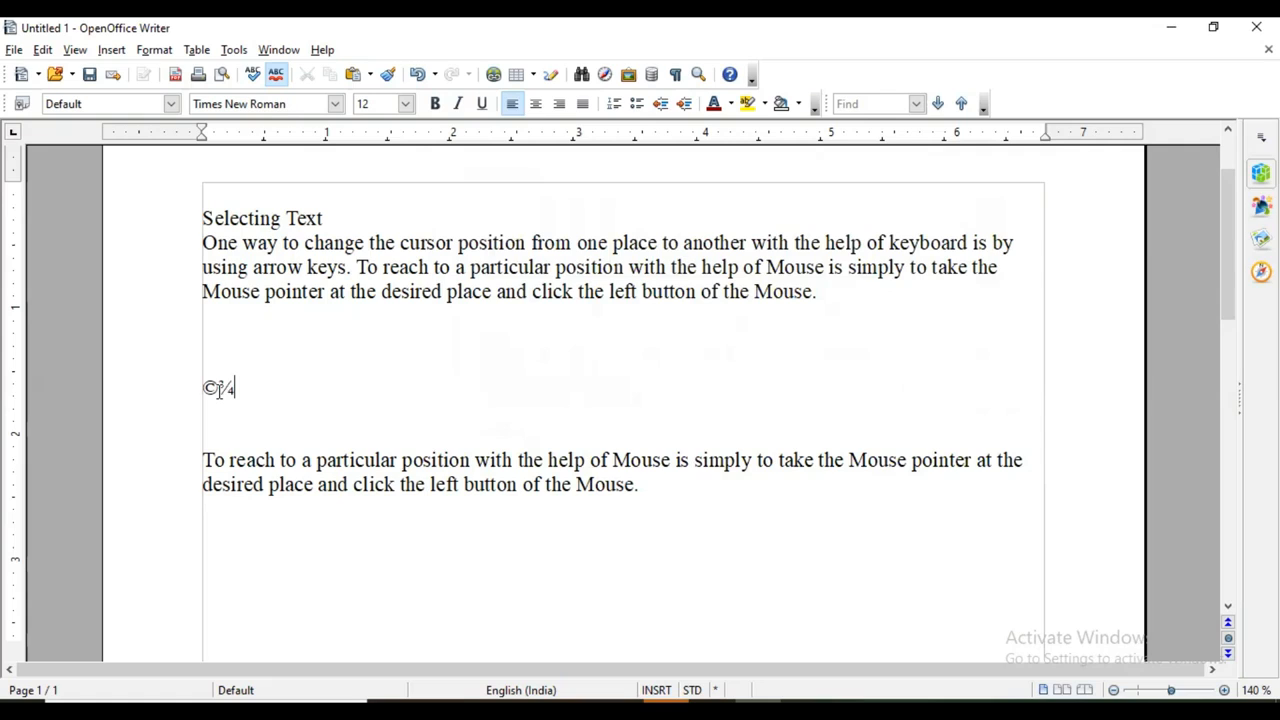
Separate the © and ¾ characters with a space and set the font size of both to 16
click(223, 393)
key(BackSpace)
drag(242, 390, 201, 391)
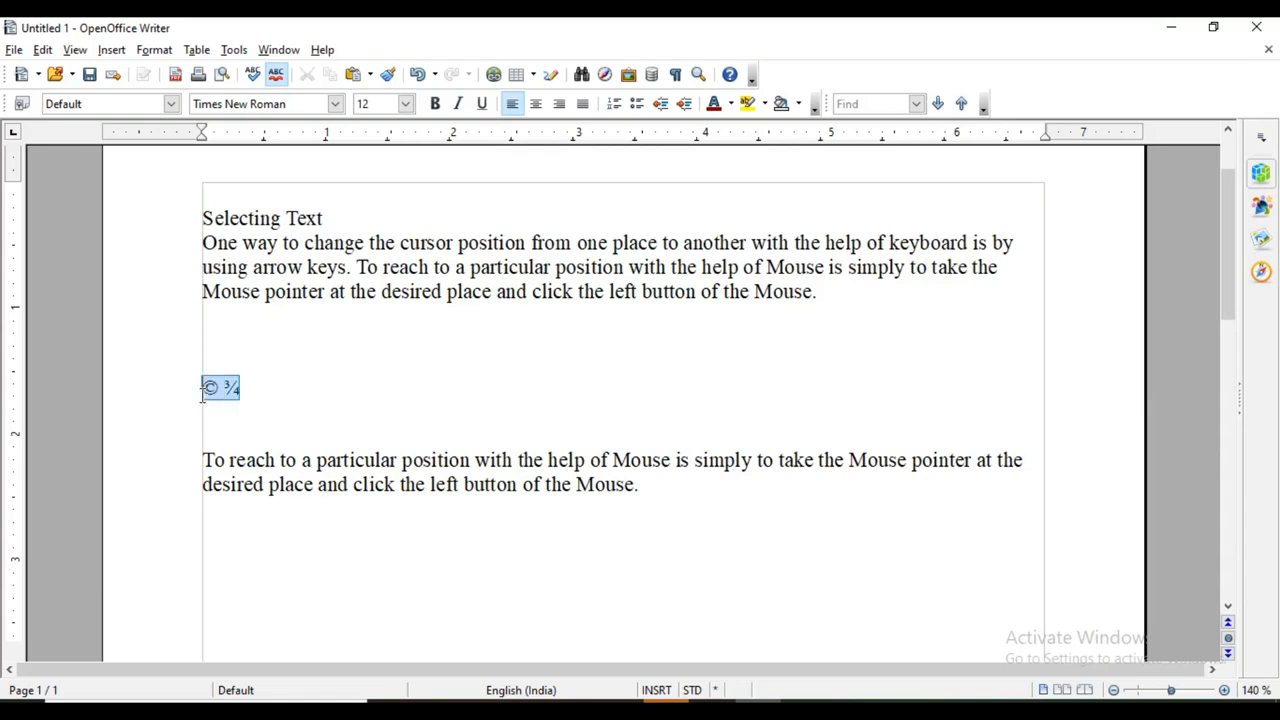
click(405, 104)
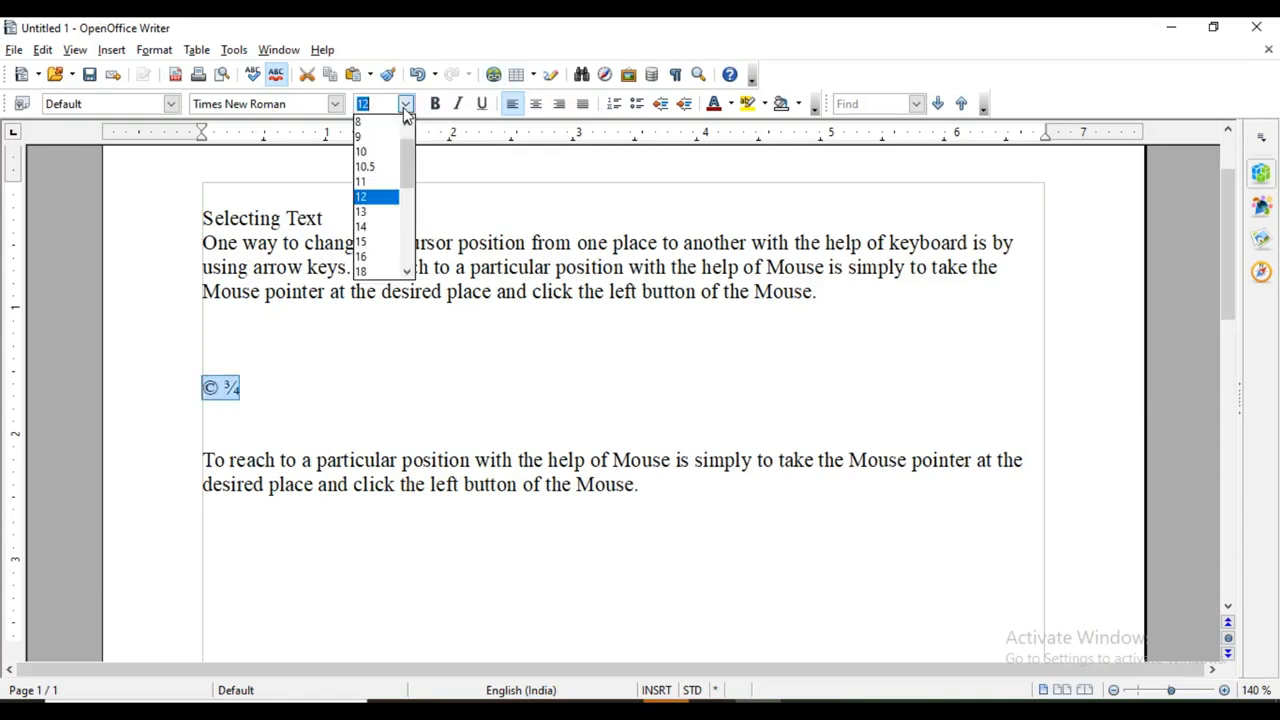
click(367, 257)
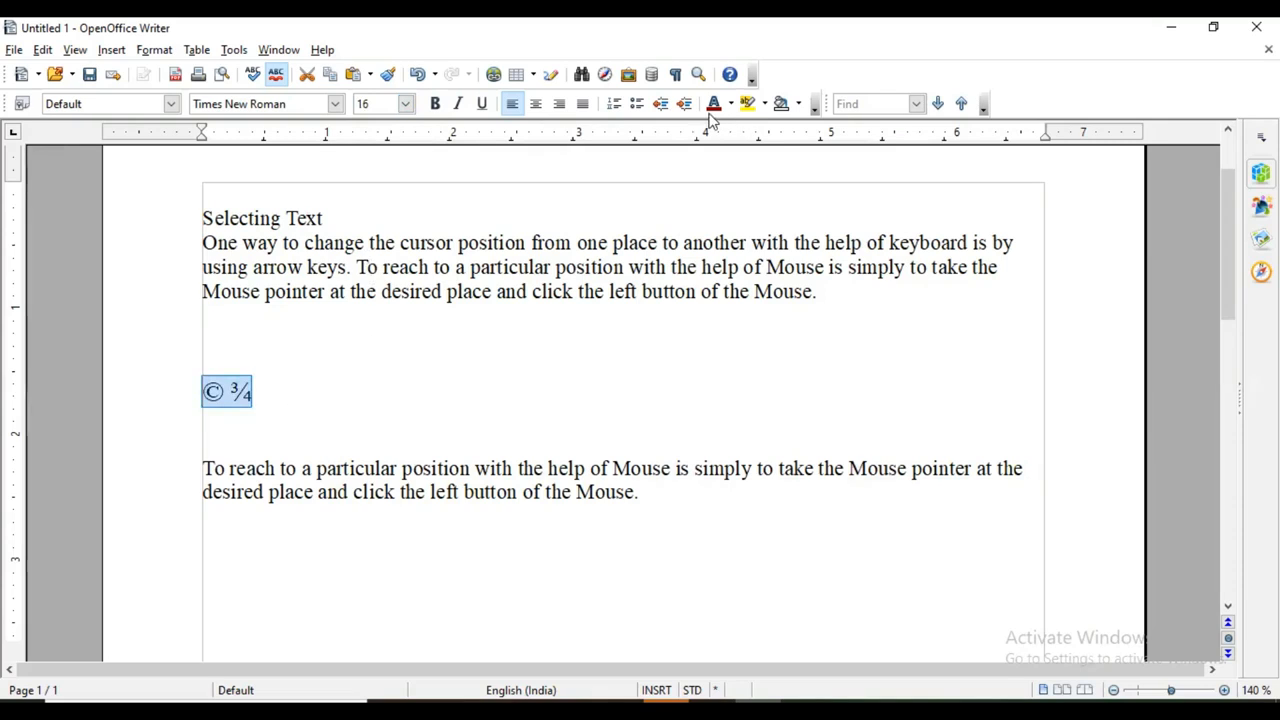
Apply the dark red font color to the © and ¾ characters, and recolor the ¾ blue
click(714, 104)
click(320, 375)
drag(254, 392, 231, 392)
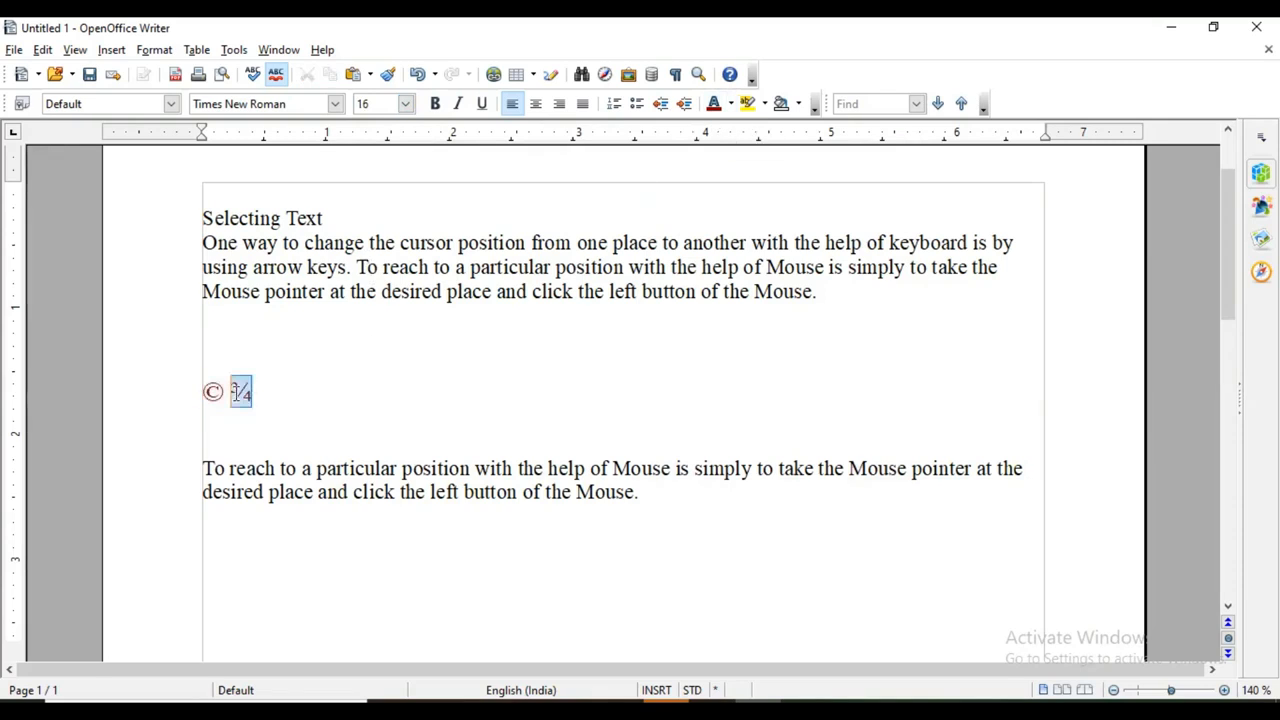
click(733, 106)
click(802, 207)
key(Right)
Apply the Heading 1 paragraph style to the line with the © and ¾ characters
click(171, 104)
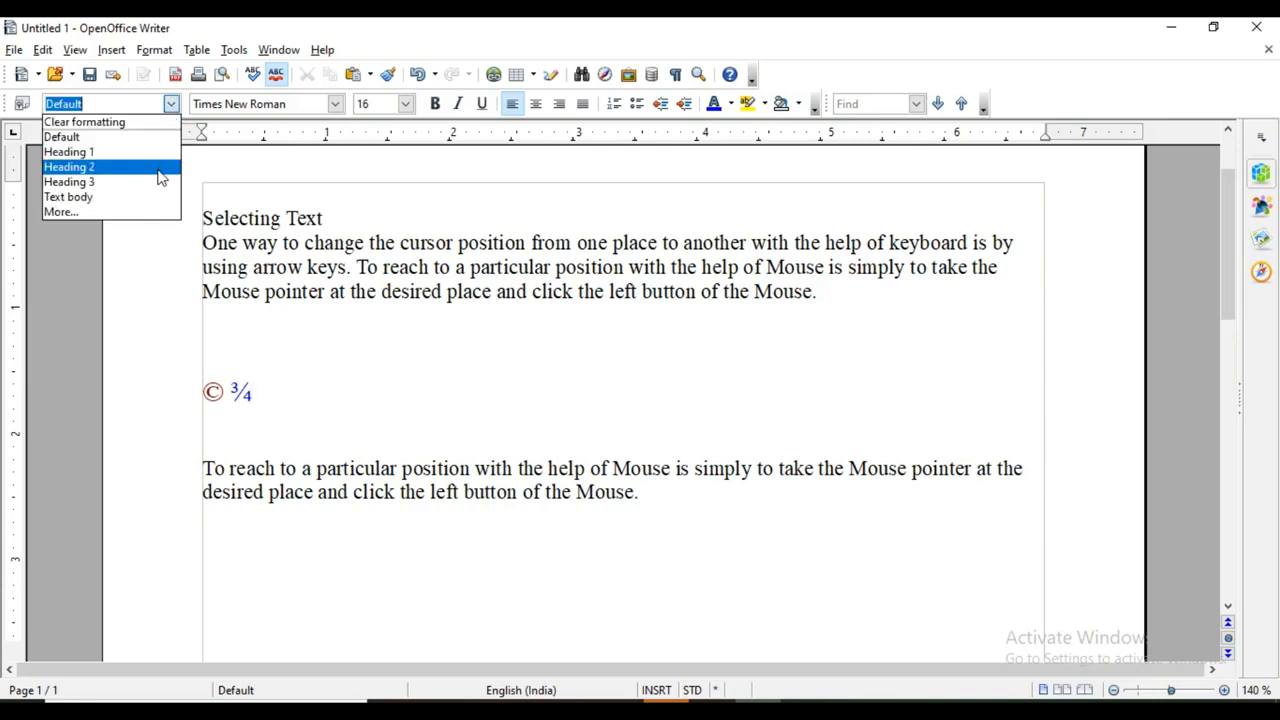
key(Up)
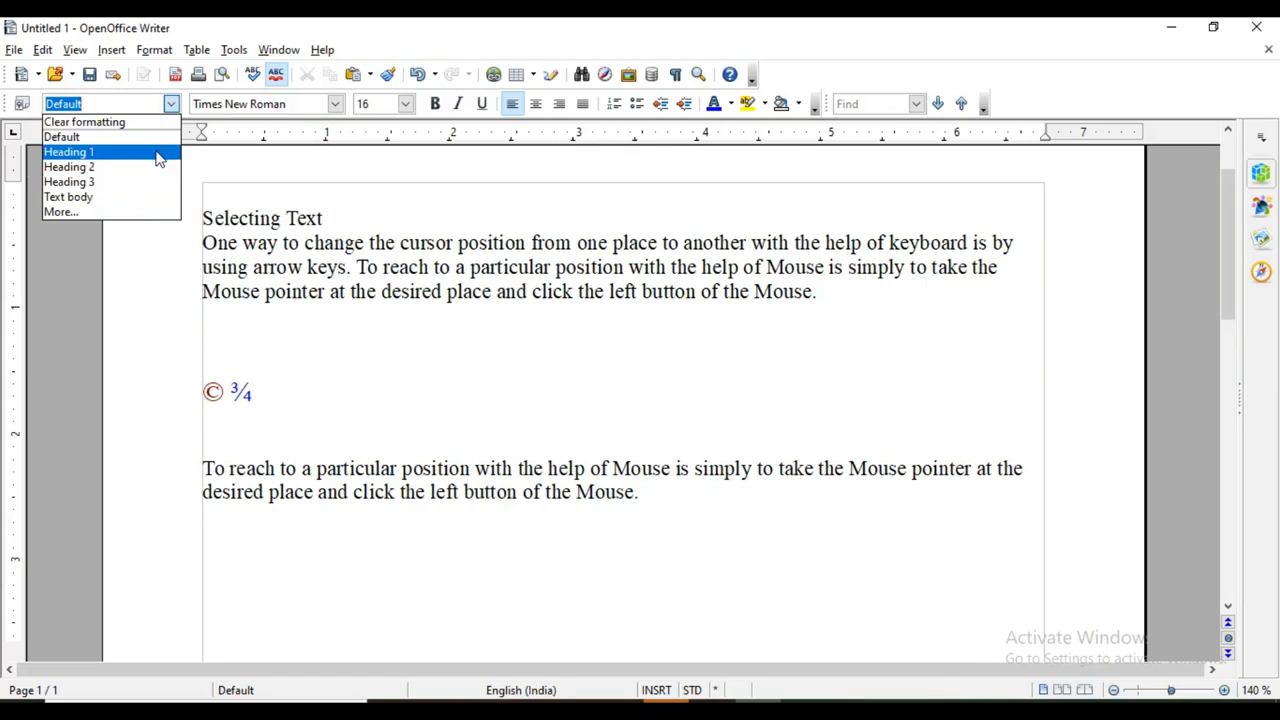
click(157, 158)
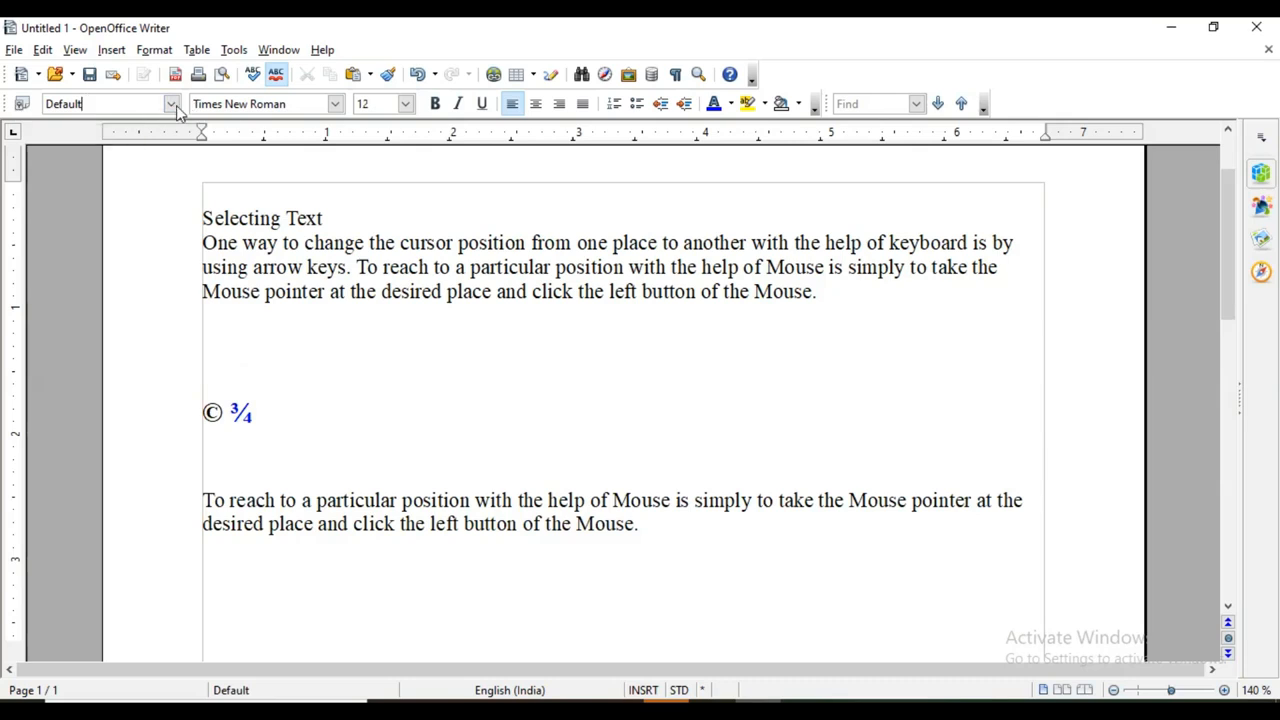
Apply the Heading 1 style to the blank line above the special characters and enter "India" with a capital I
click(171, 104)
click(118, 167)
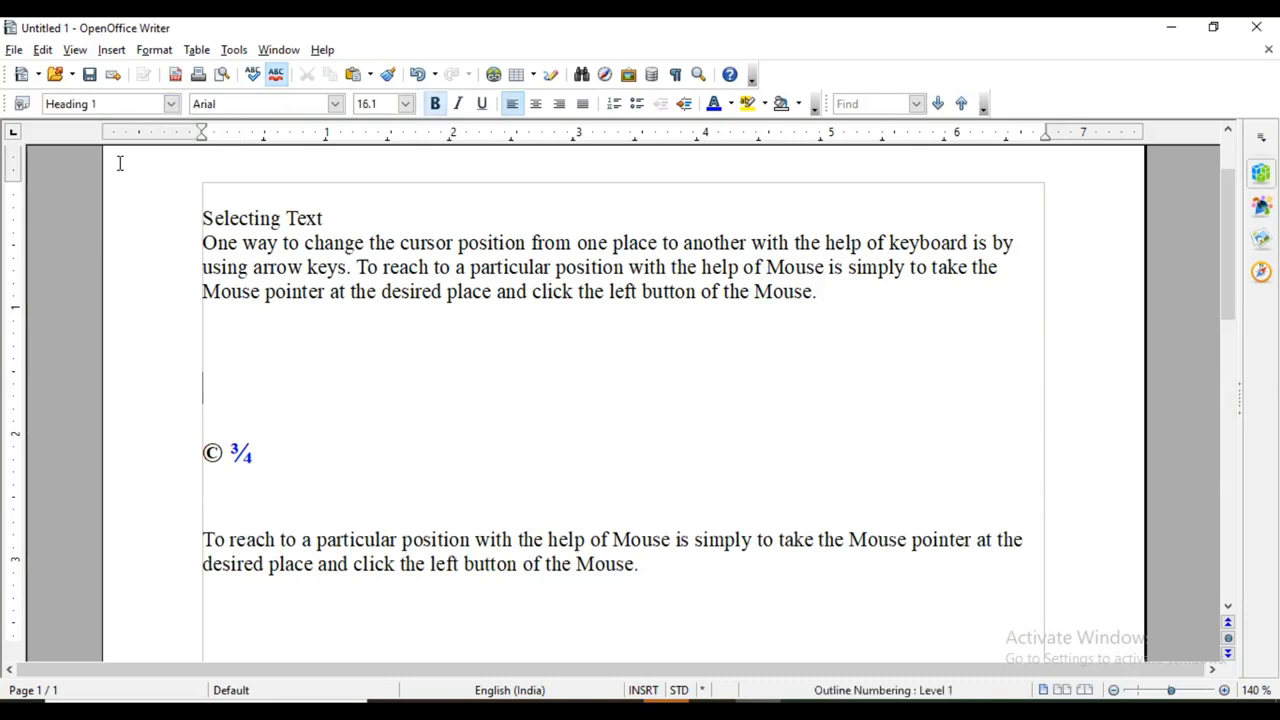
text(india)
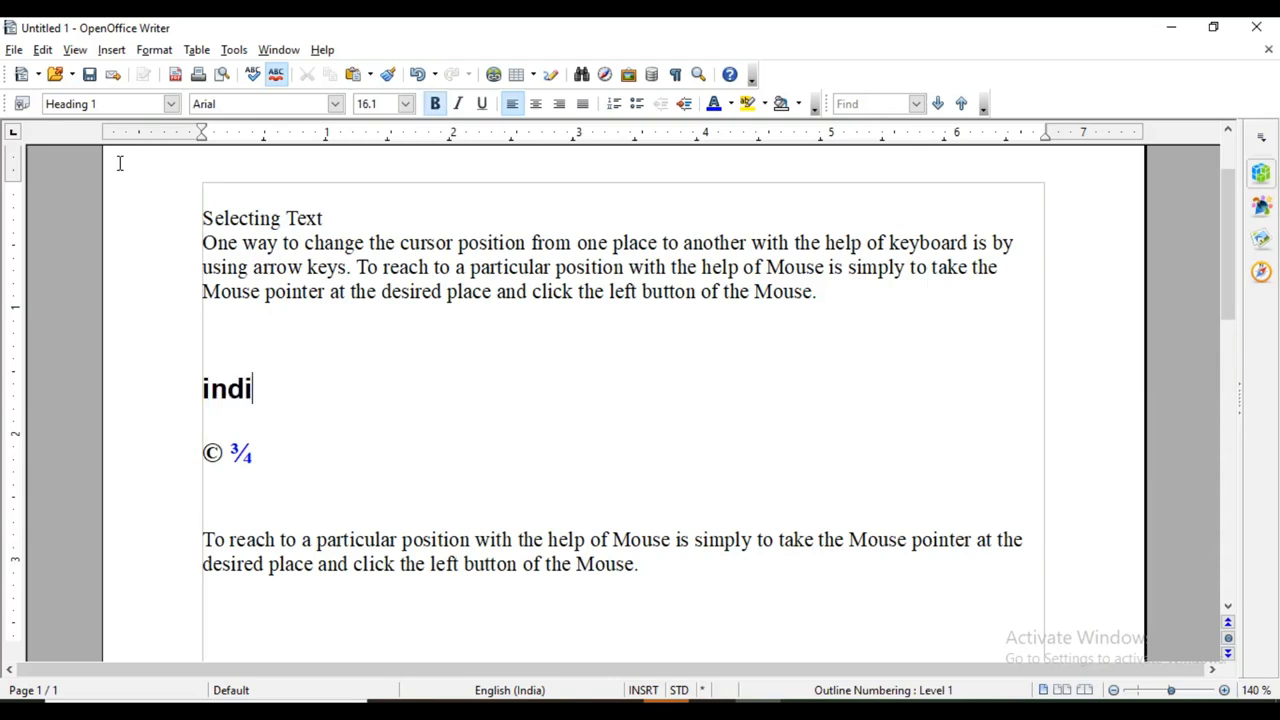
click(211, 388)
key(BackSpace)
text(I)
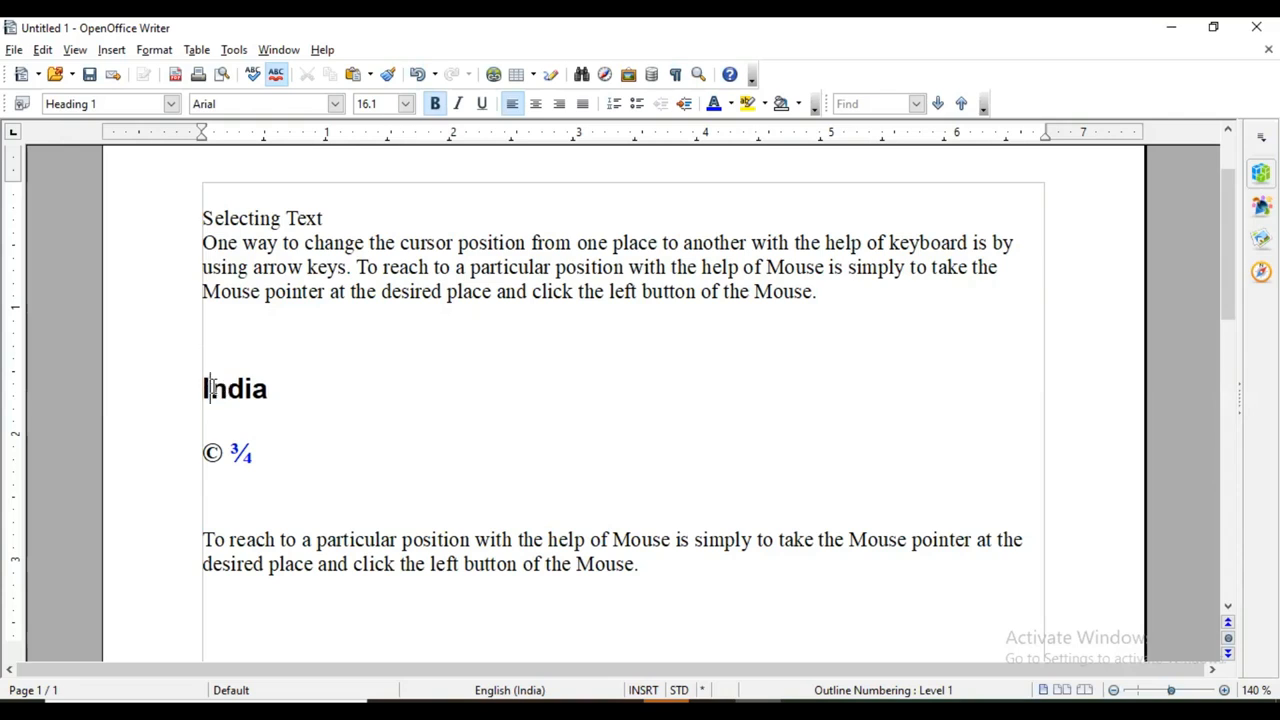
Change the font of the "India" heading to Bahnschrift
click(171, 104)
click(171, 104)
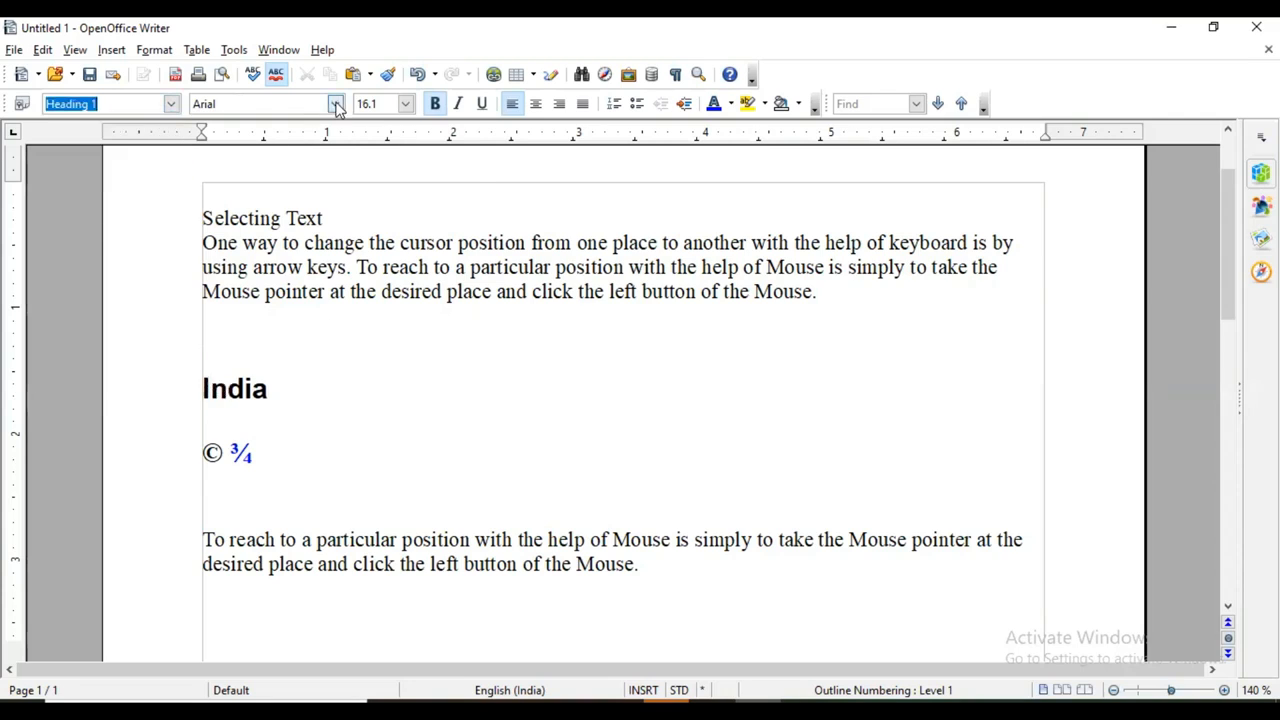
click(335, 104)
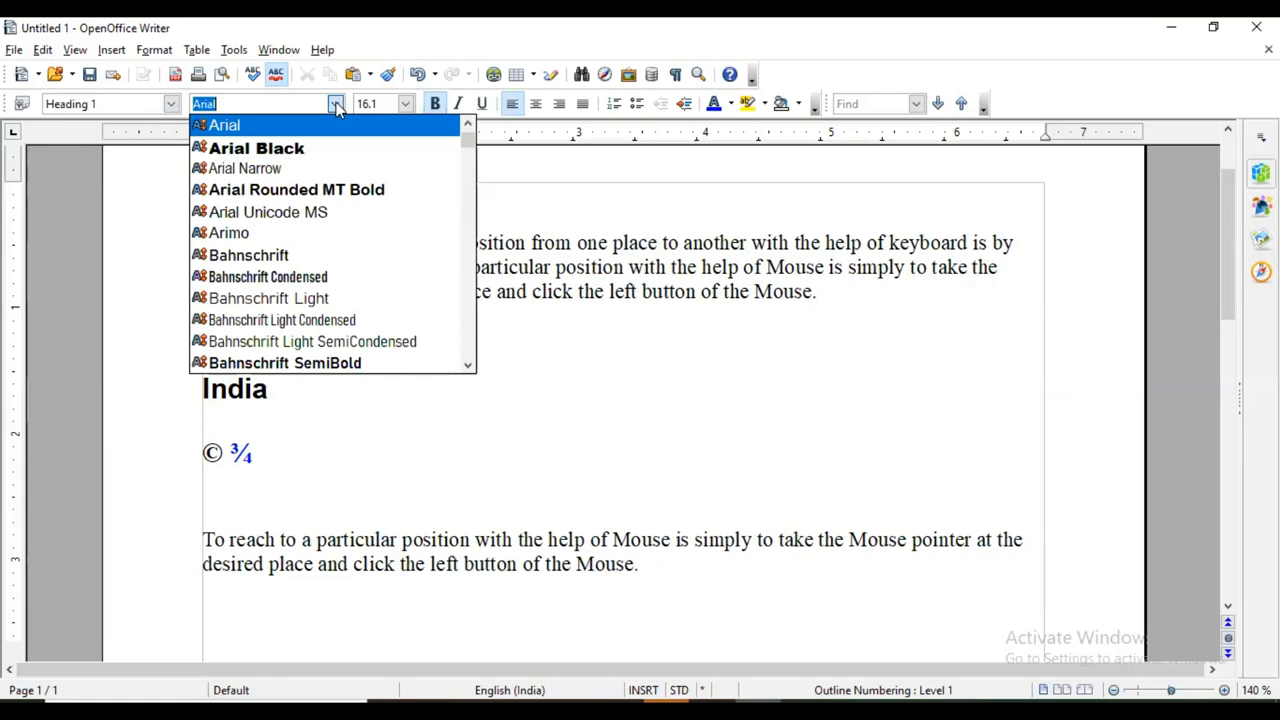
click(334, 255)
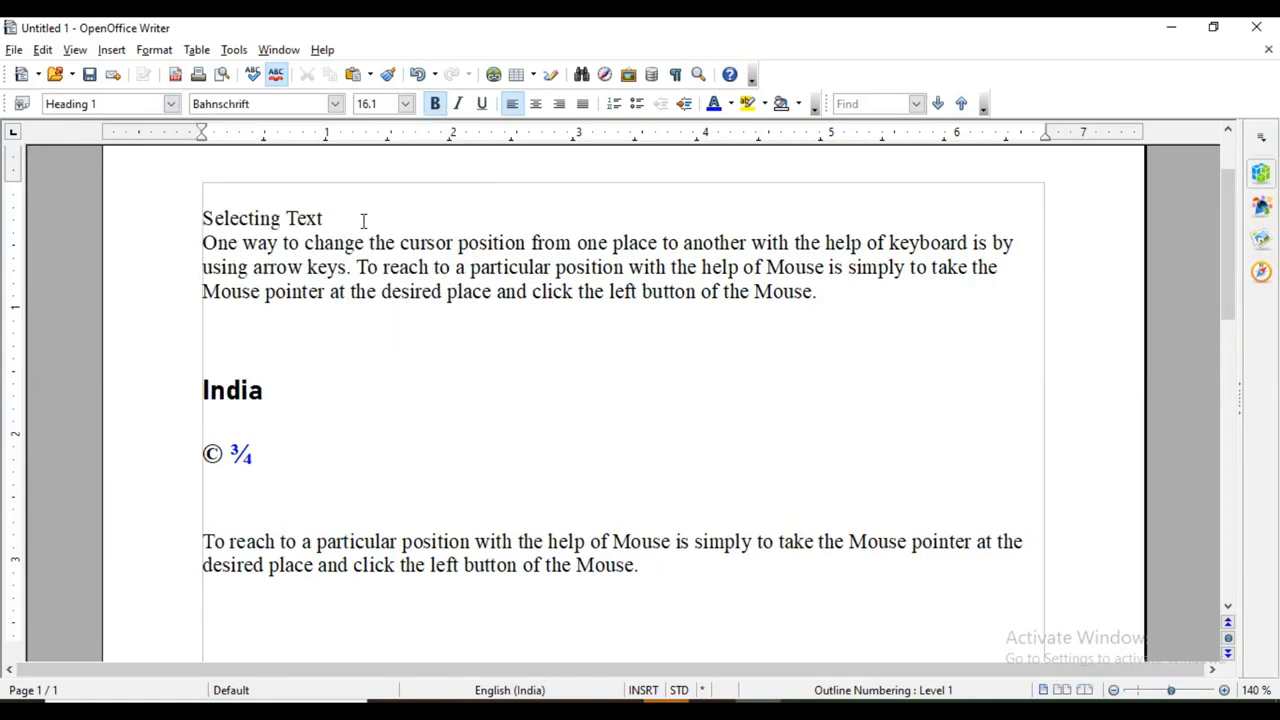
Set the "India" heading's font size to 15 and underline the word
click(405, 104)
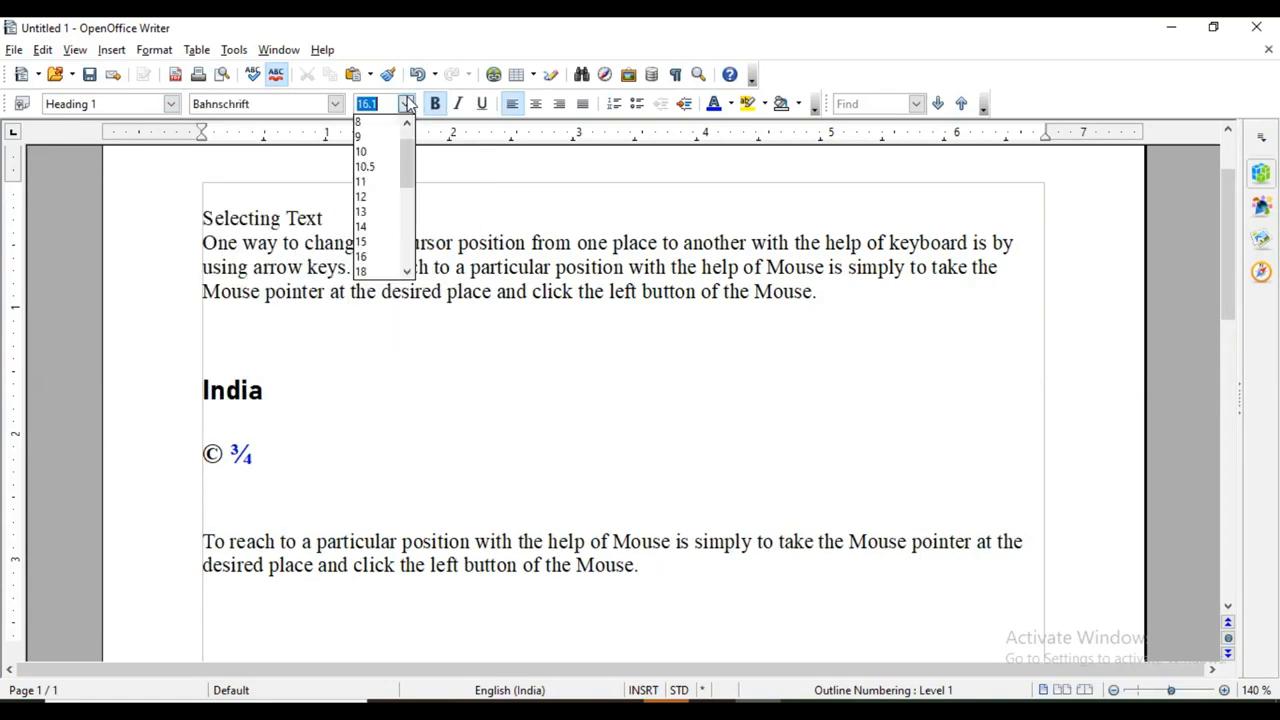
click(382, 241)
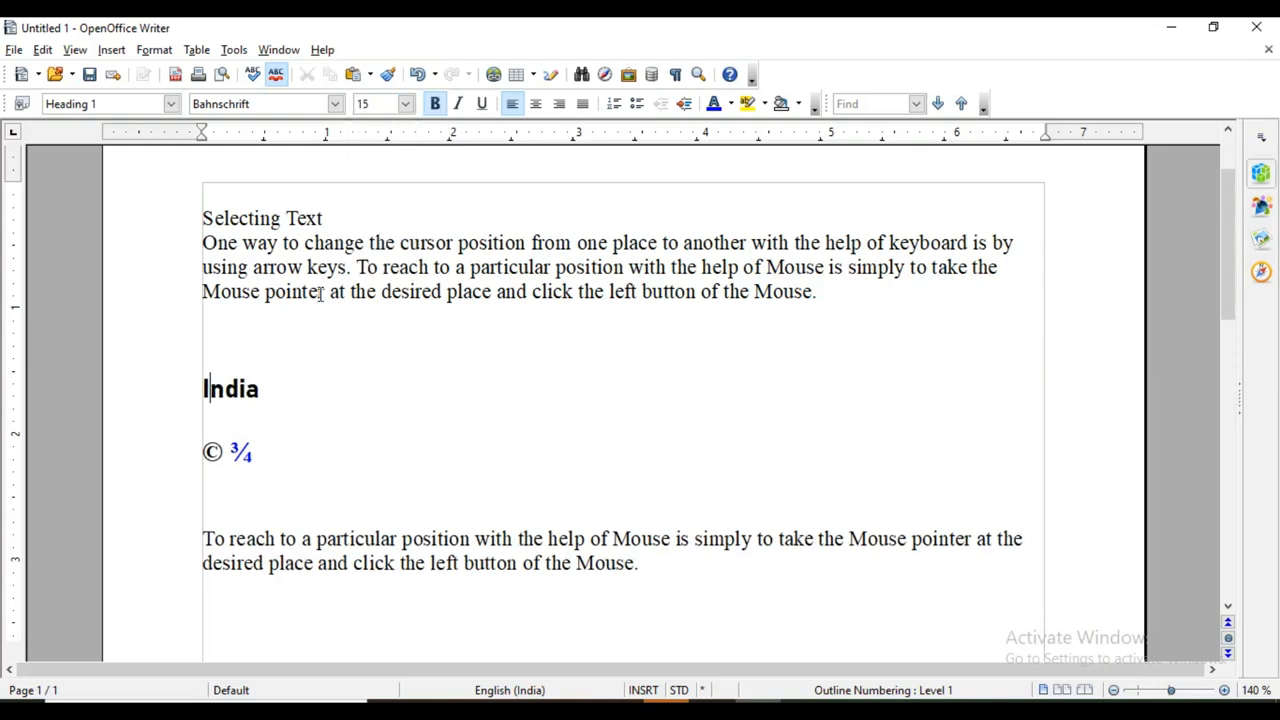
drag(287, 396, 199, 389)
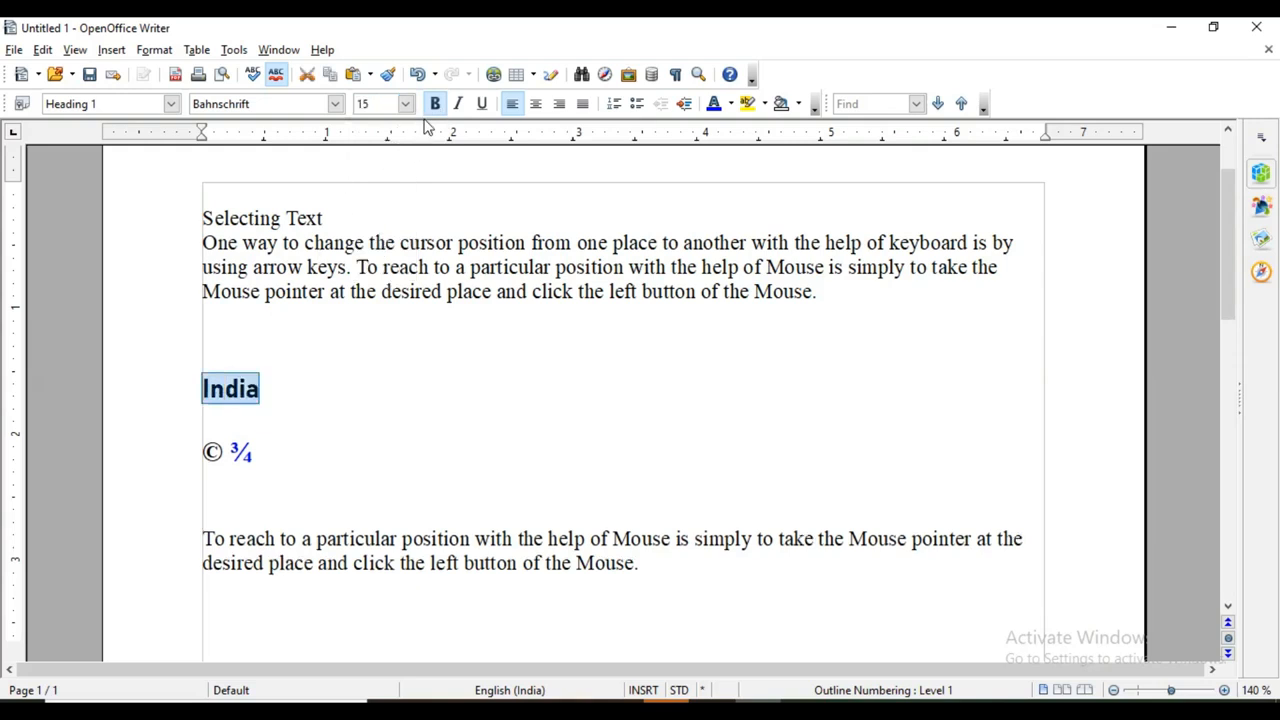
click(480, 105)
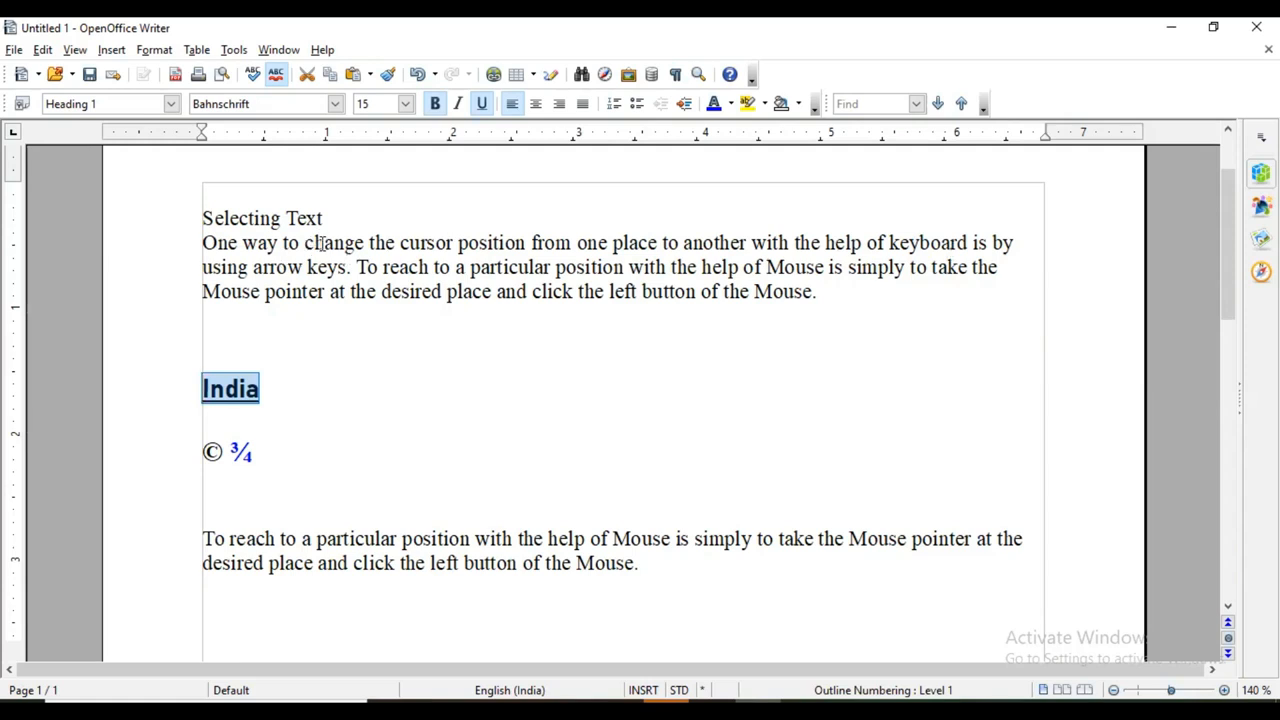
Justify the paragraph below the "Selecting Text" title so its lines reach both margins
click(1015, 247)
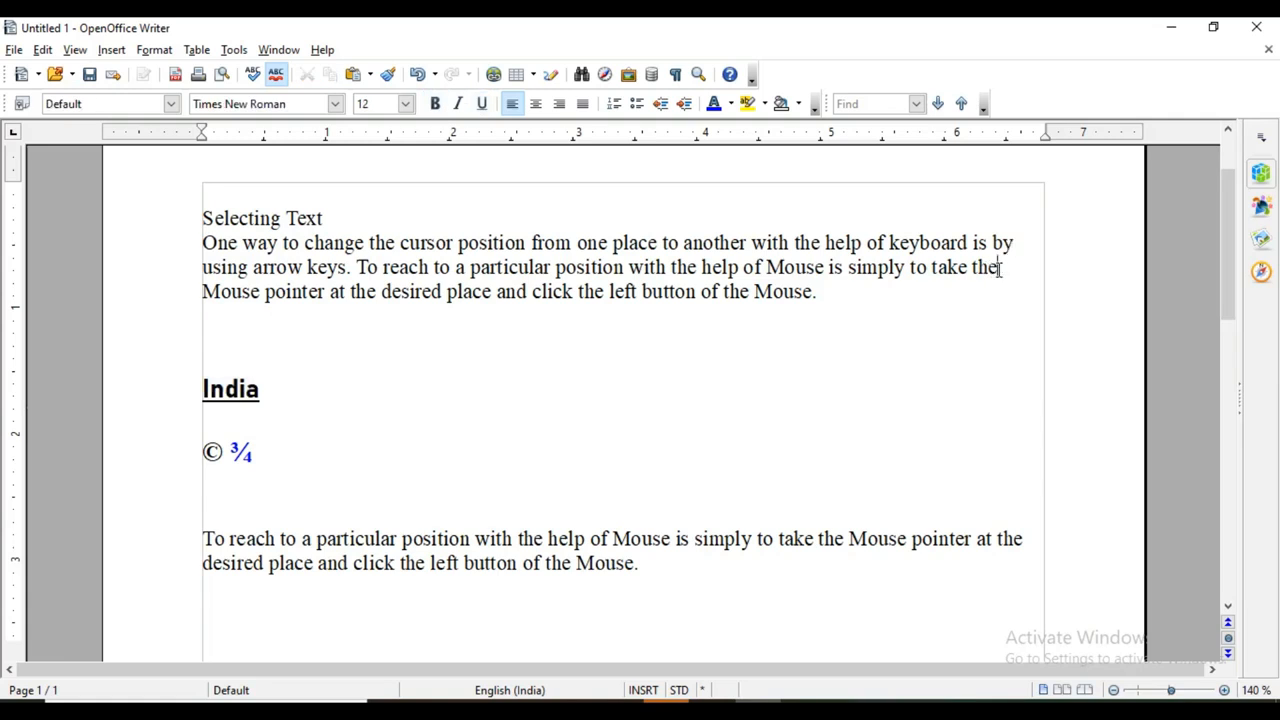
click(999, 268)
drag(200, 242, 840, 308)
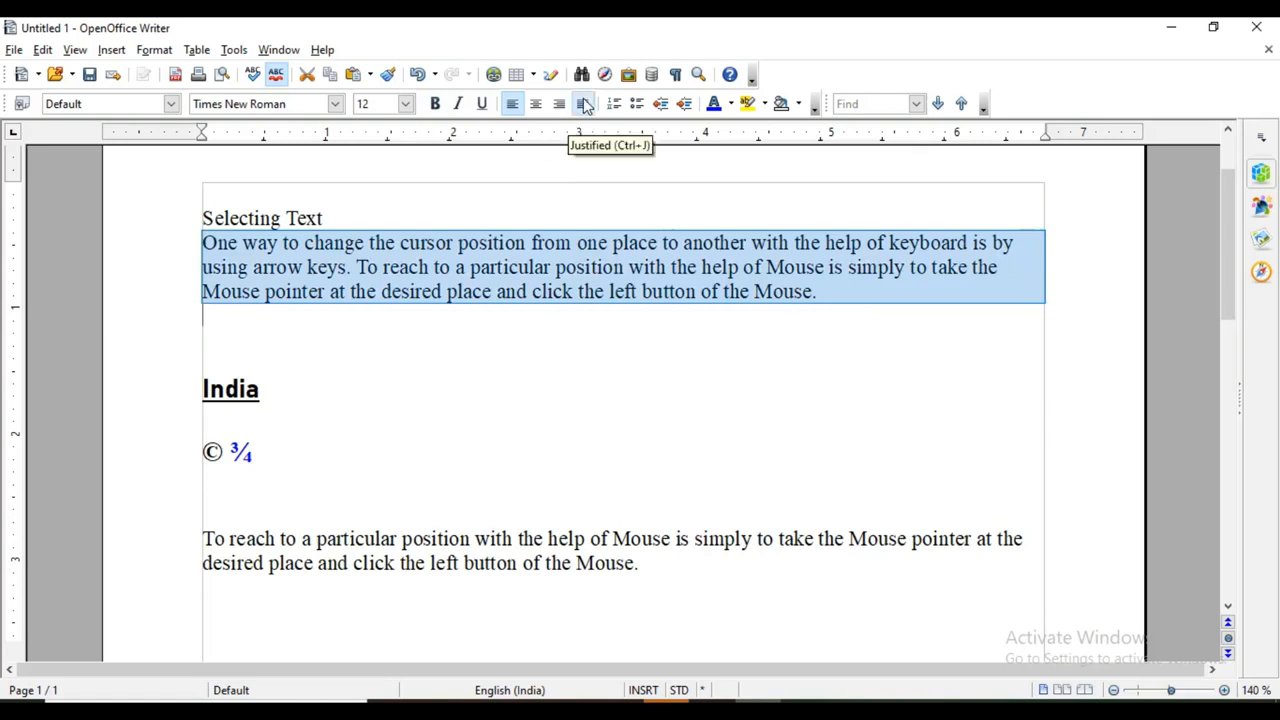
click(584, 105)
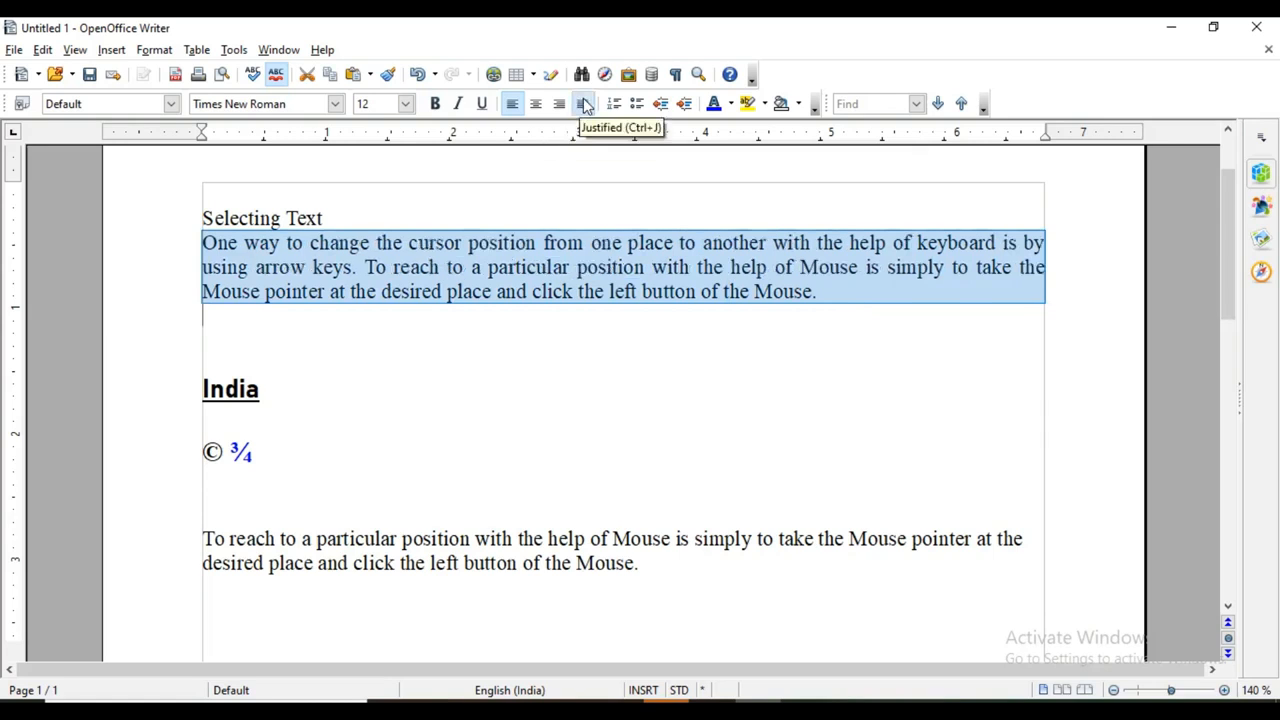
click(1039, 266)
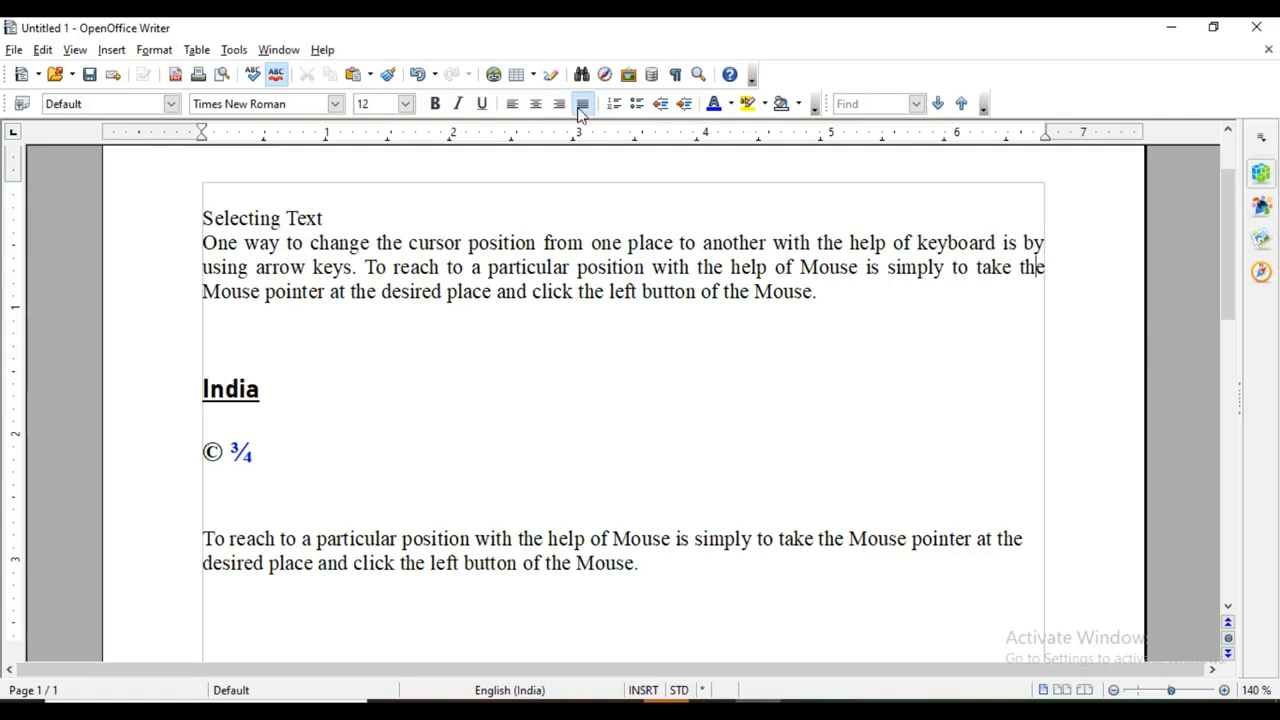
Right-align the "India" heading and center the line with the © and ¾ characters
click(265, 392)
double_click(226, 392)
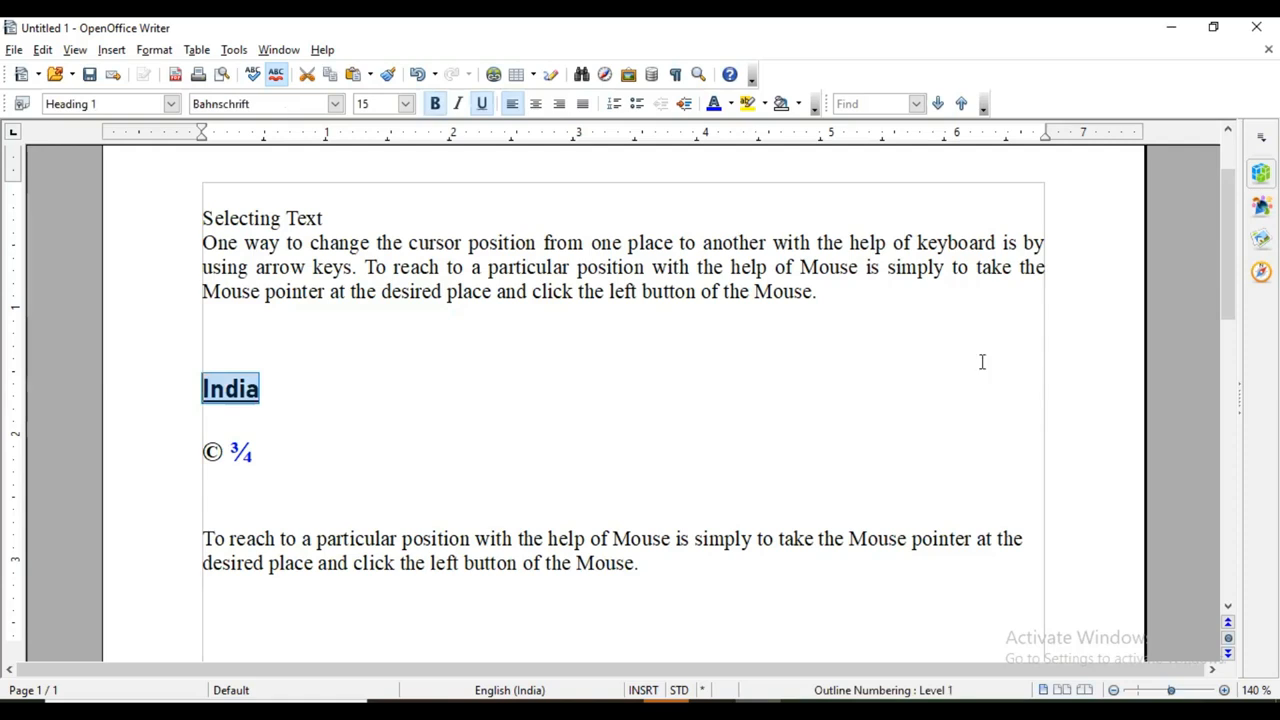
click(558, 104)
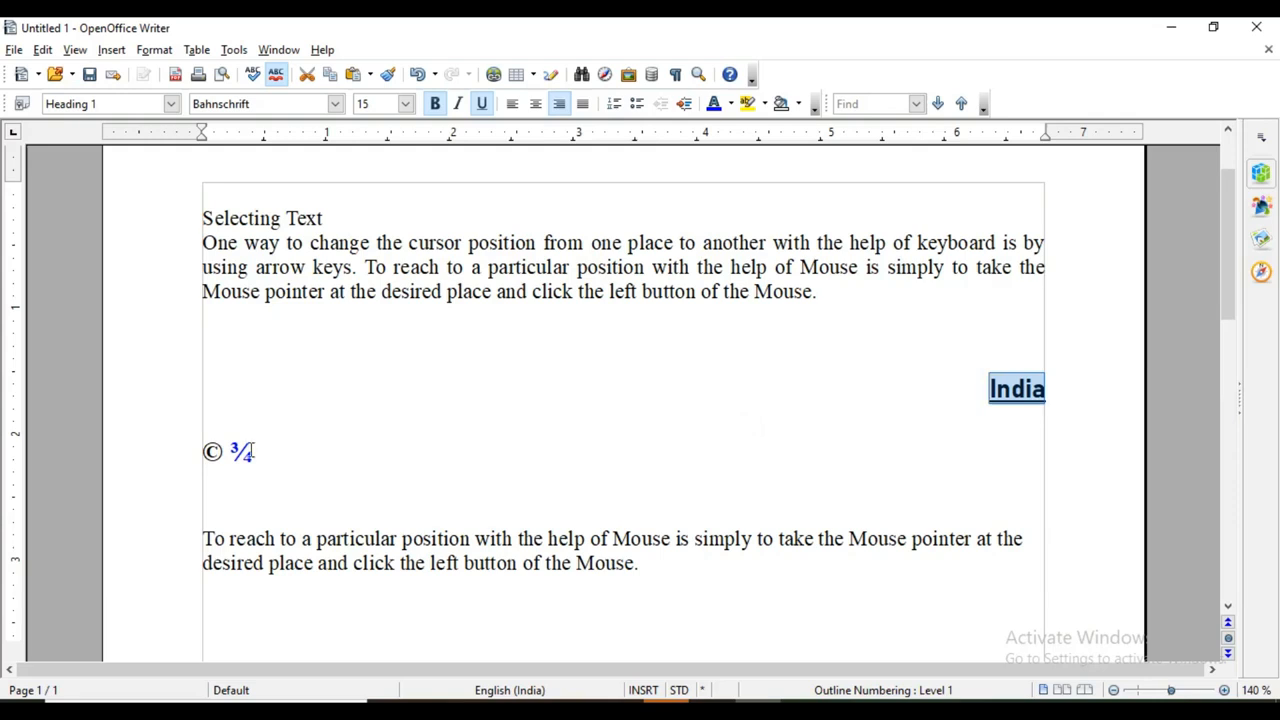
drag(250, 452, 183, 443)
click(535, 104)
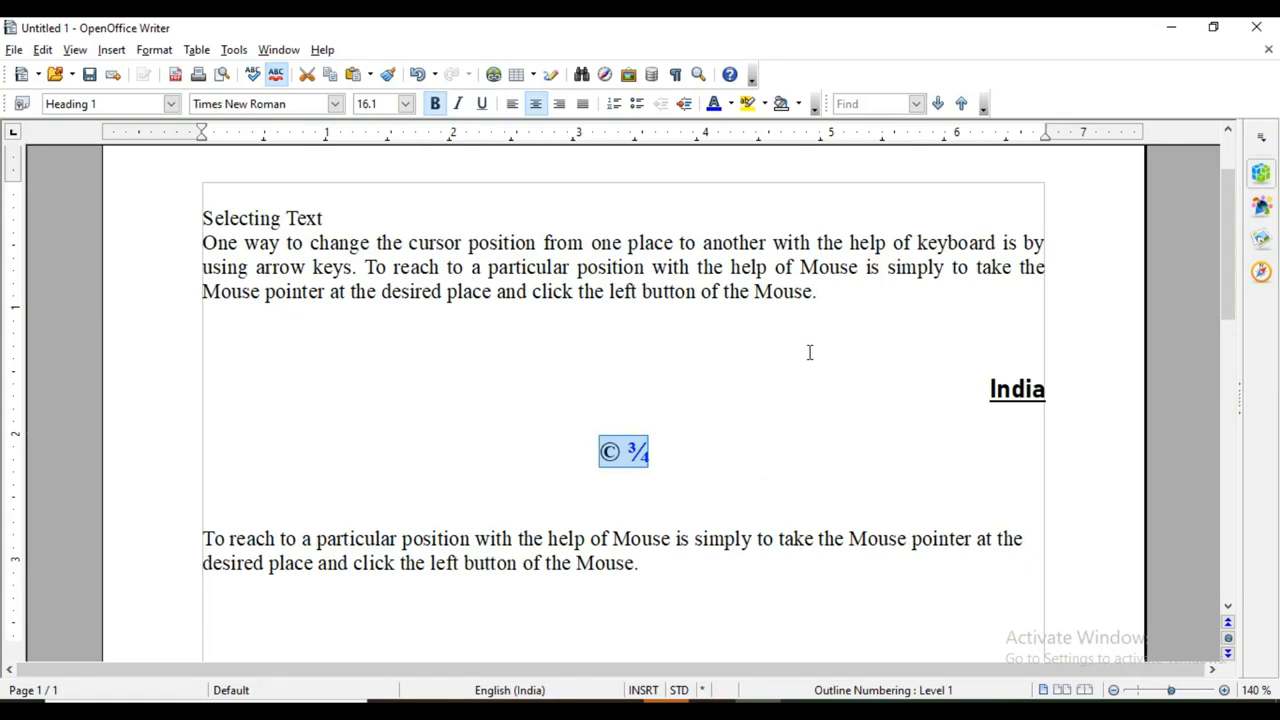
Turn on numbering for the © ¾ heading line and dismiss the floating Bullets and Numbering toolbar
click(612, 104)
drag(272, 159, 466, 159)
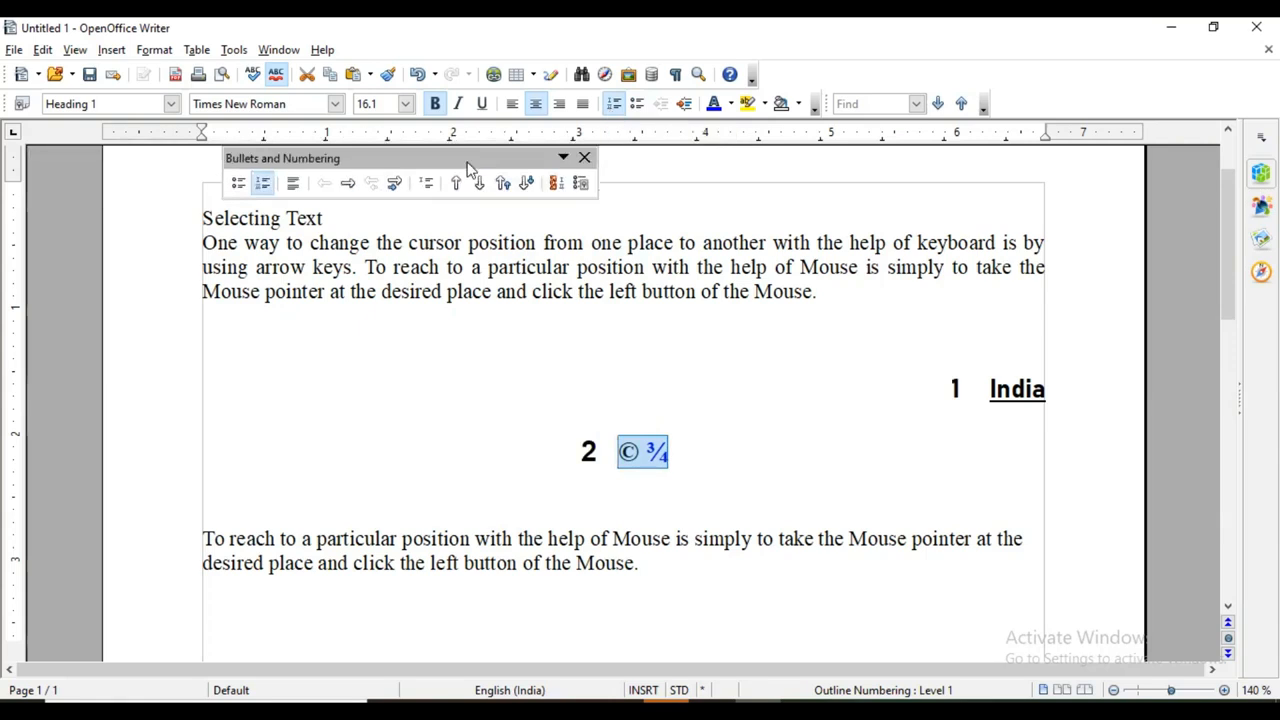
click(584, 158)
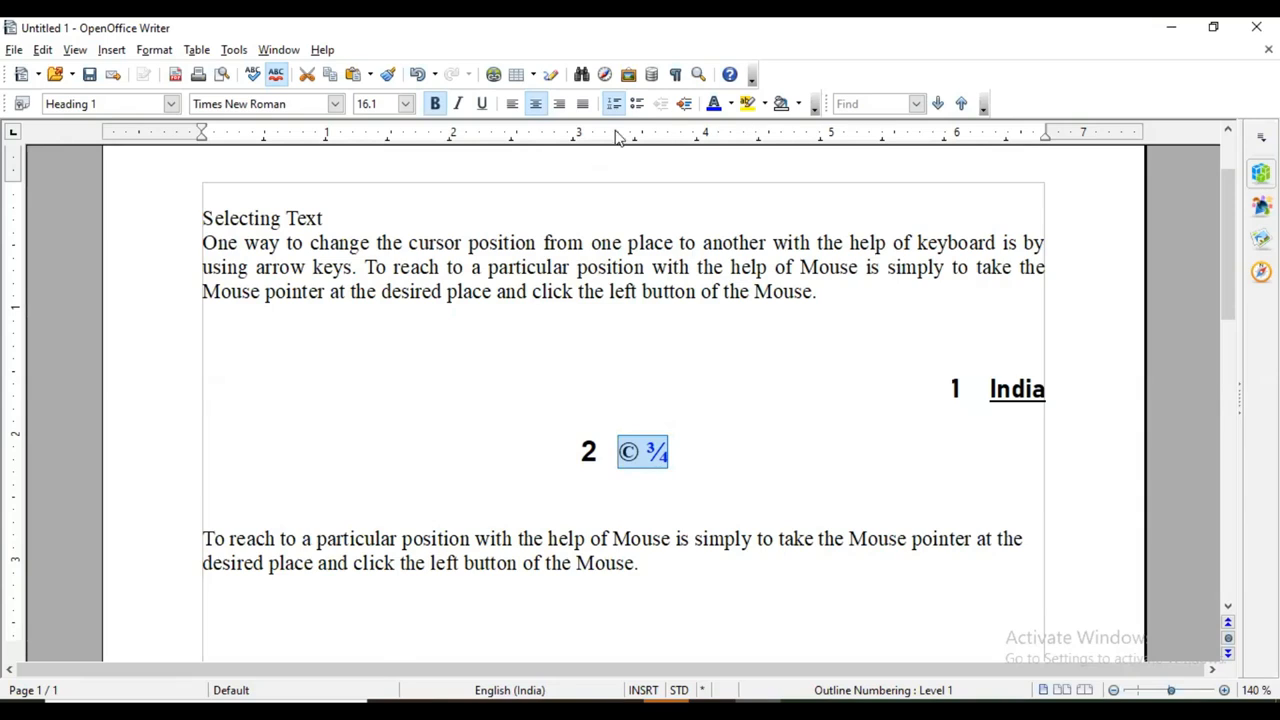
click(733, 104)
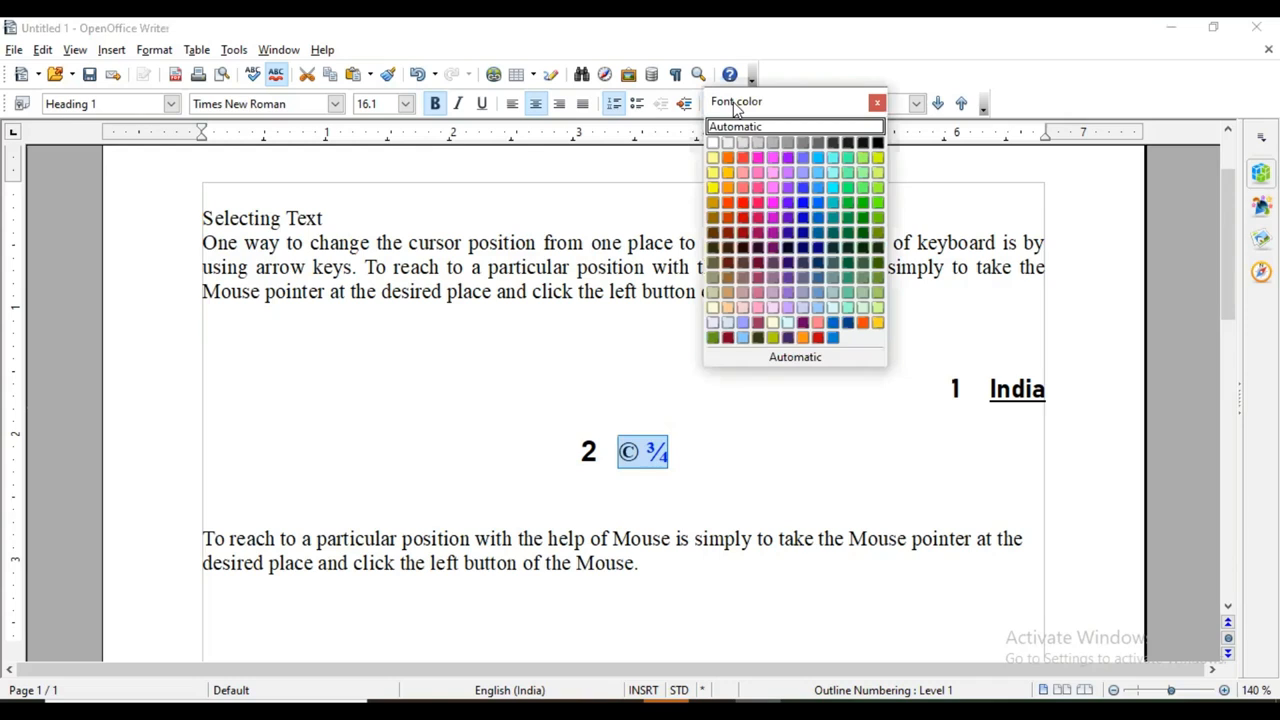
click(877, 102)
click(763, 105)
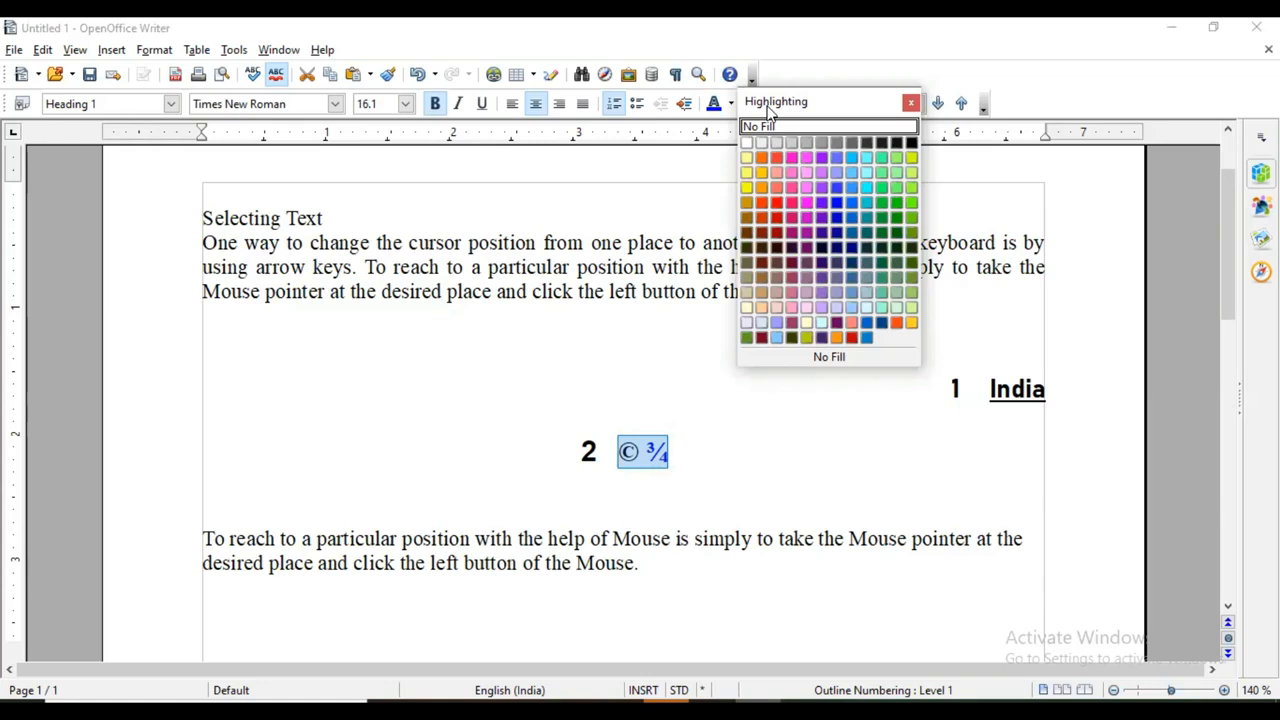
click(829, 58)
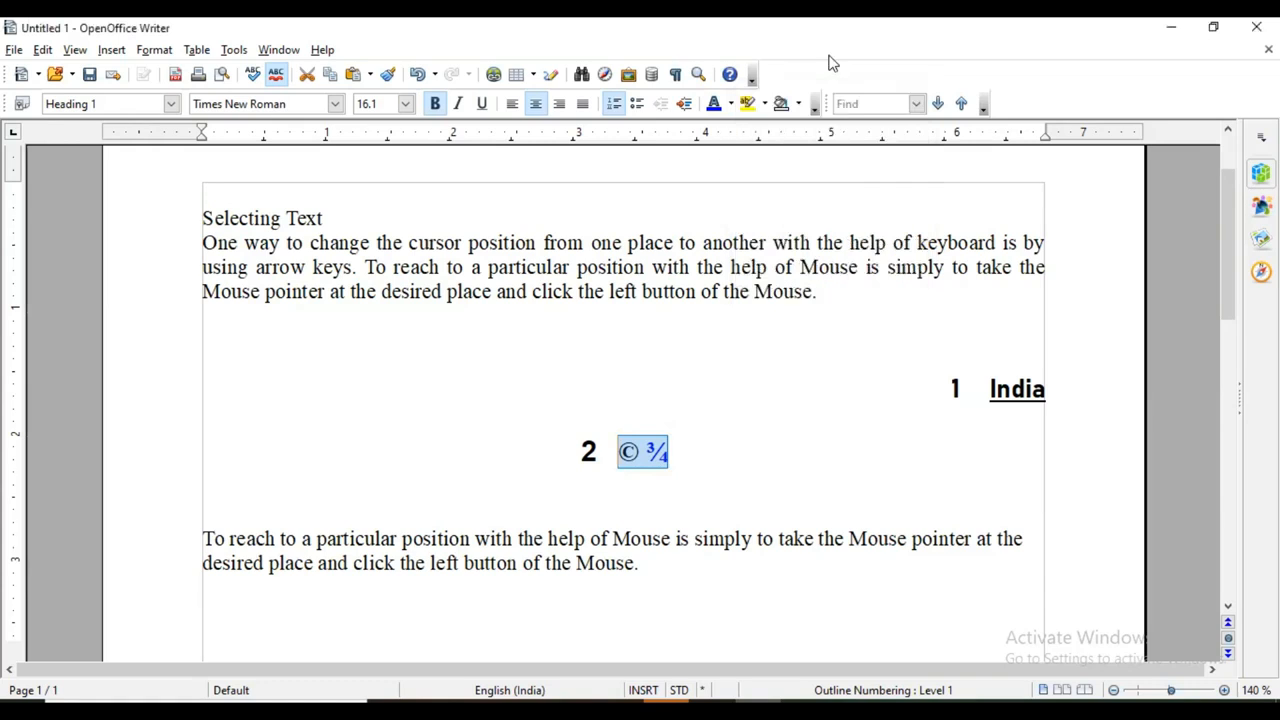
click(797, 105)
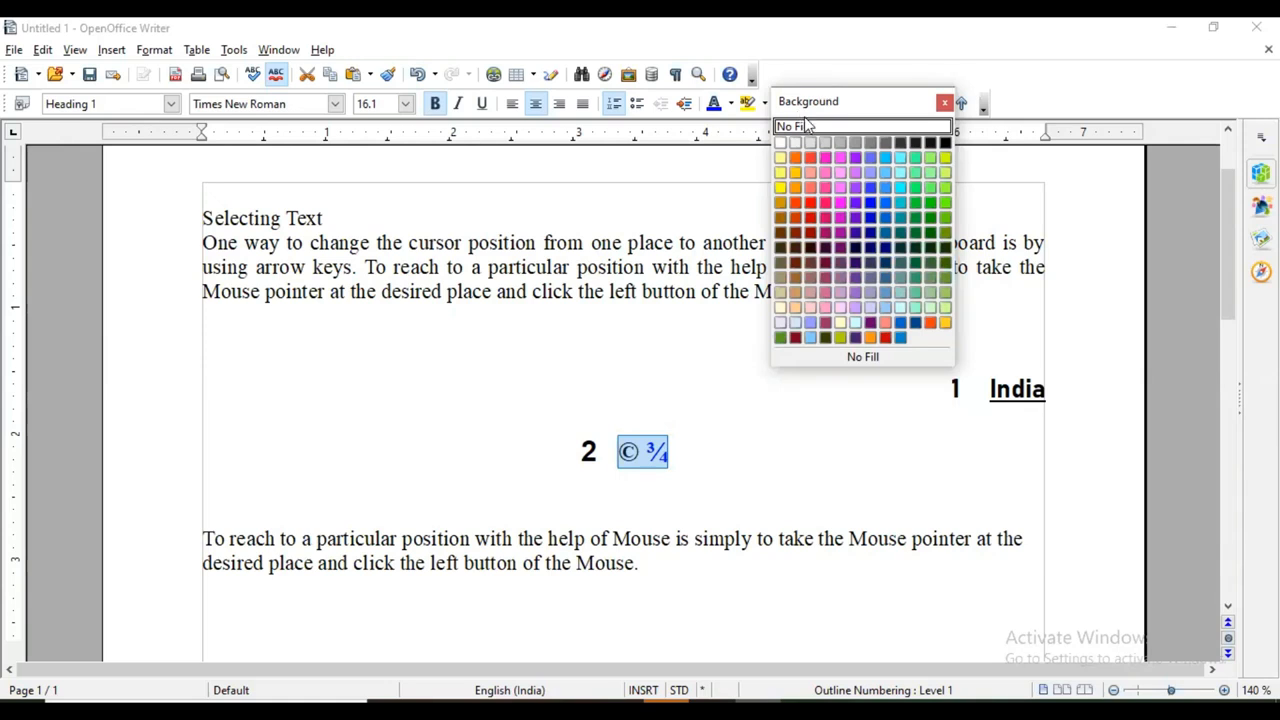
click(944, 102)
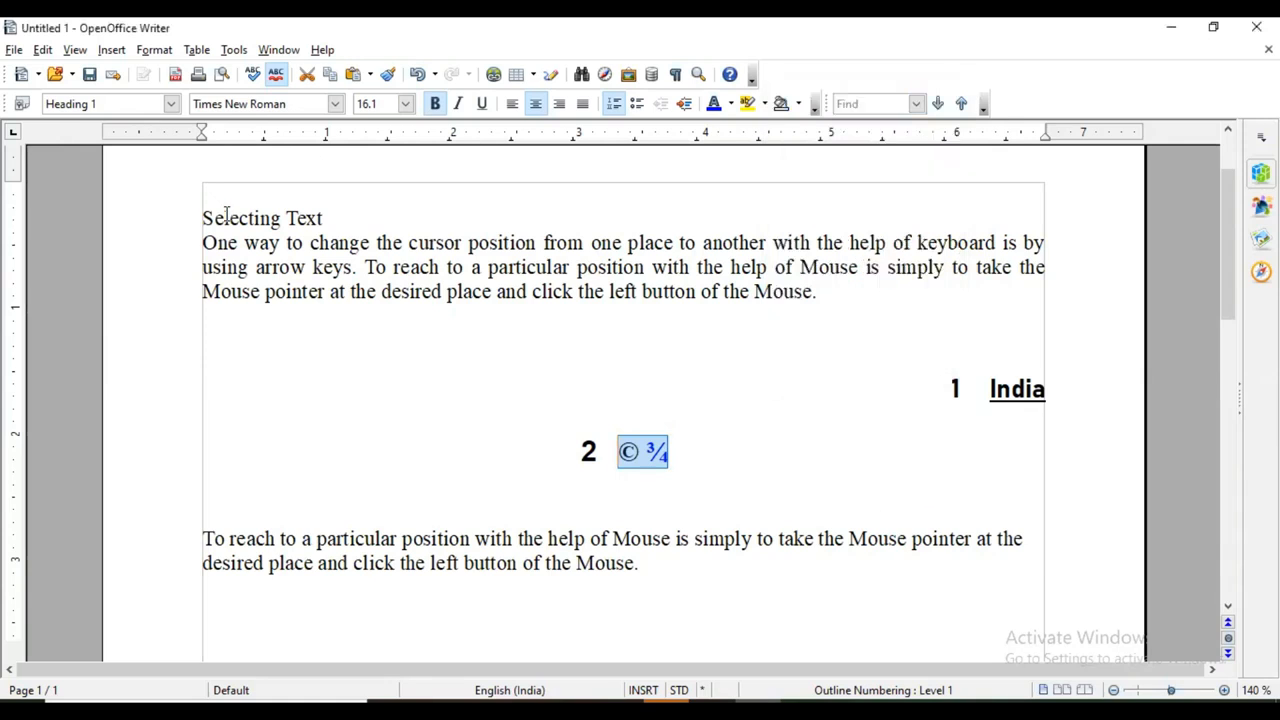
Highlight the whole paragraph below the "Selecting Text" title in light pink
drag(204, 243, 814, 317)
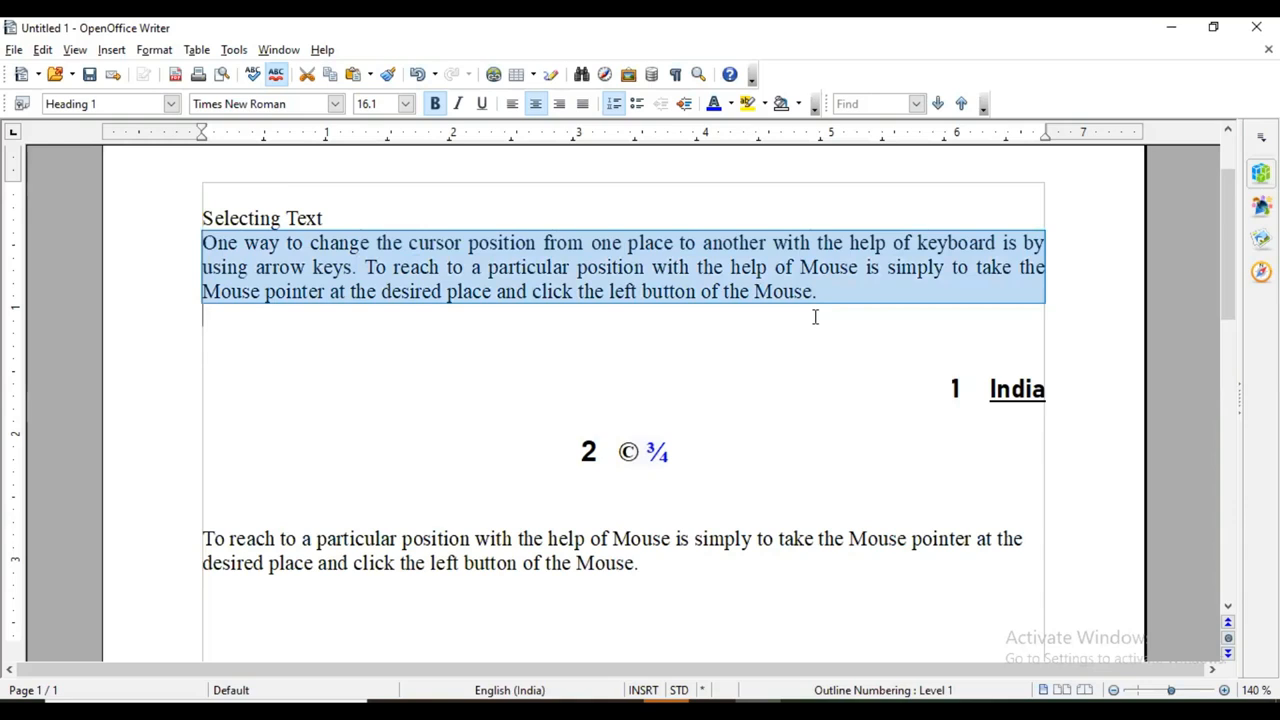
click(764, 104)
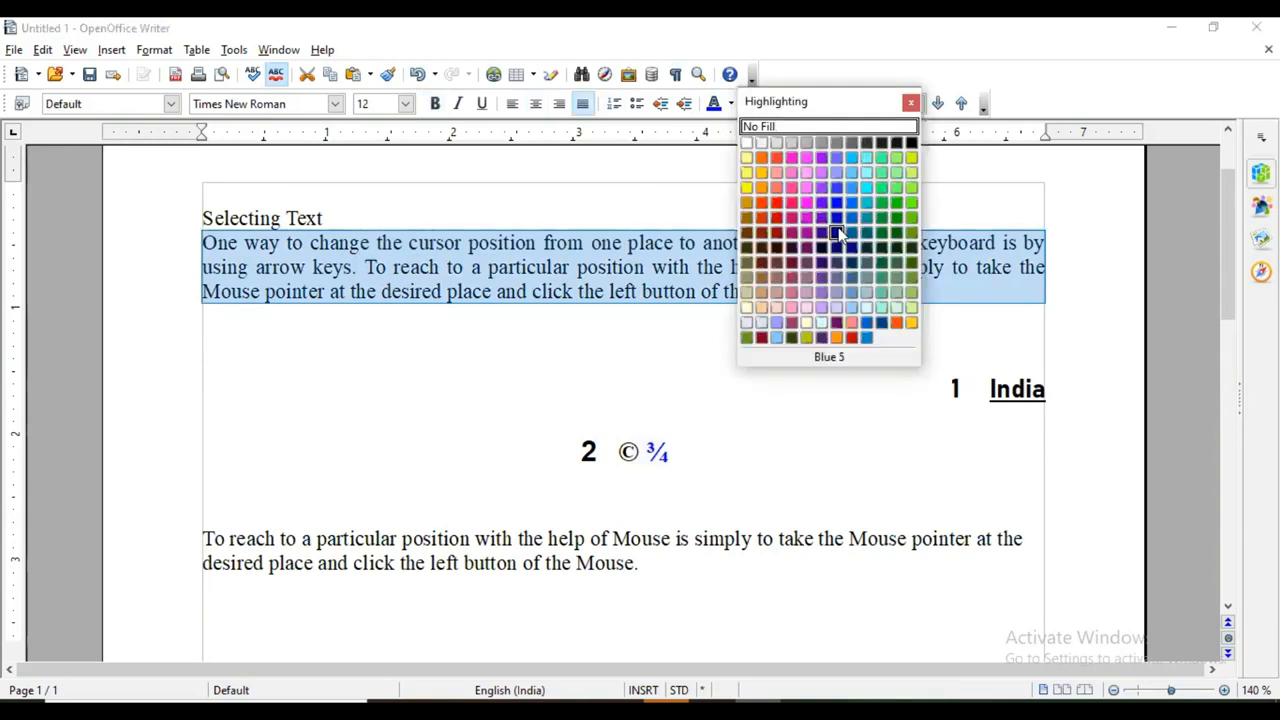
click(808, 175)
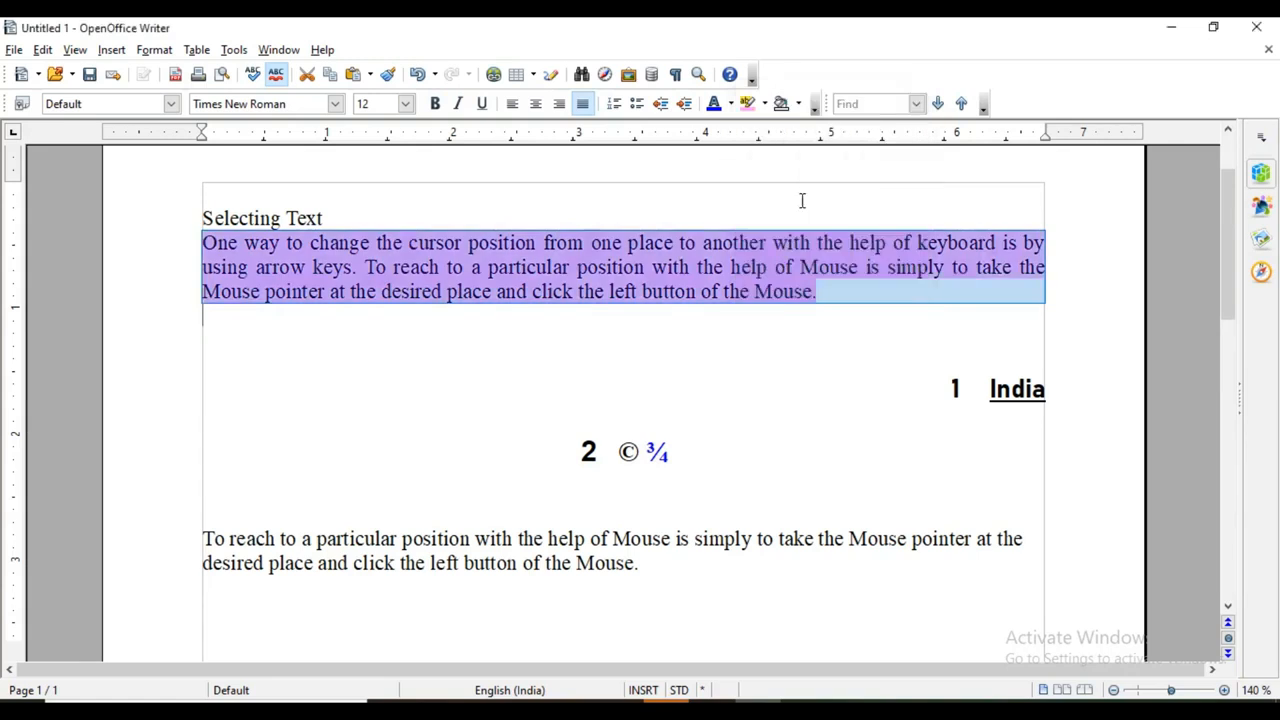
click(768, 348)
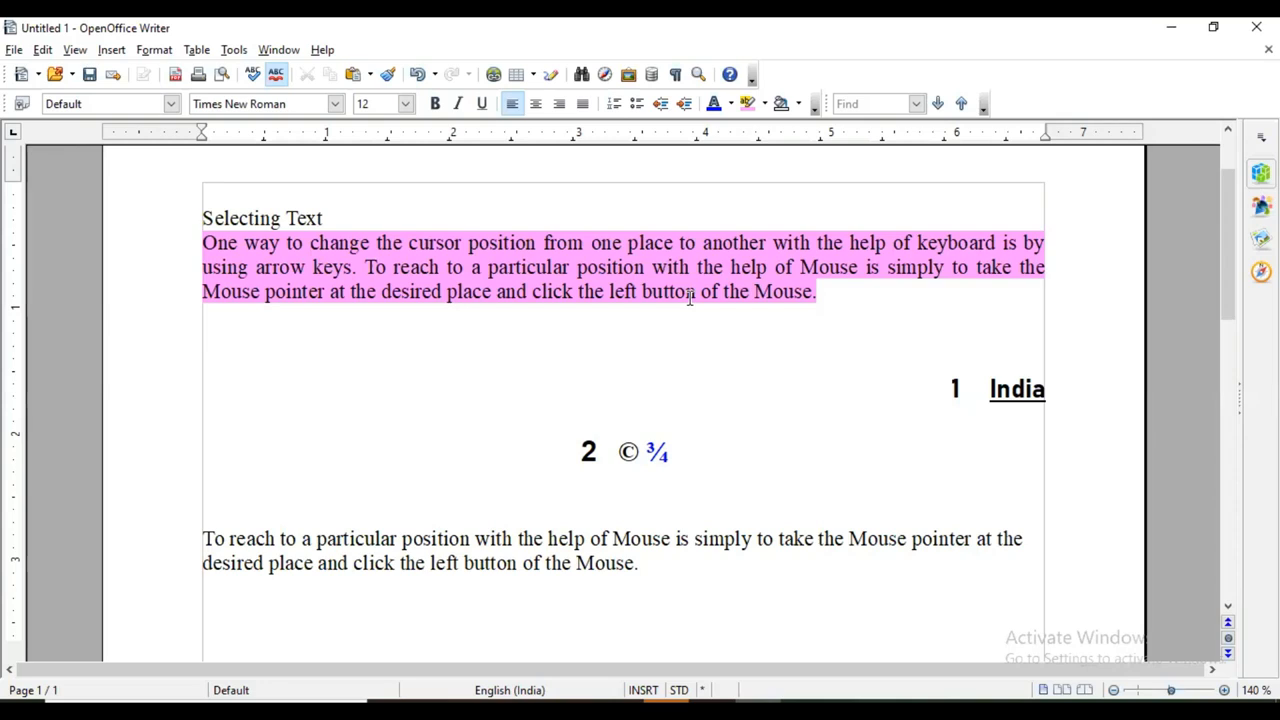
Search the document for "mouse", step through the matches in the last paragraph, and continue the search from the beginning
click(917, 105)
click(917, 105)
click(864, 103)
text(mouse)
click(940, 104)
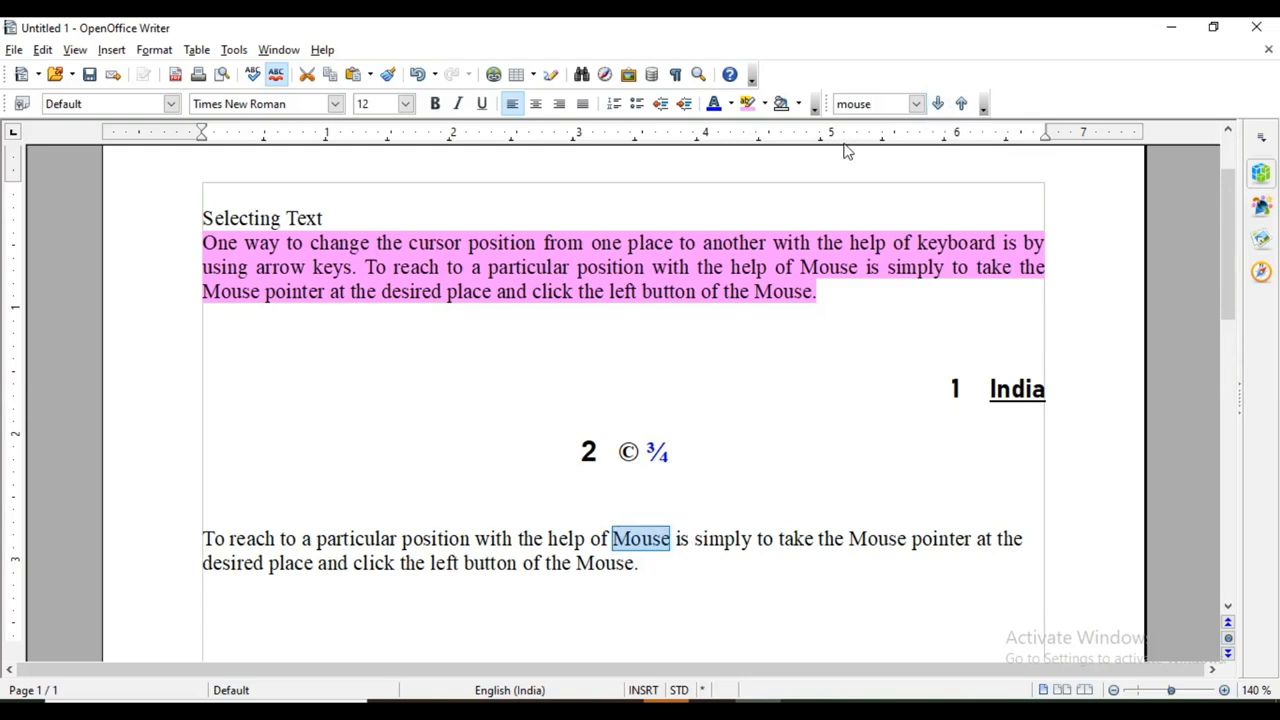
click(938, 104)
click(938, 104)
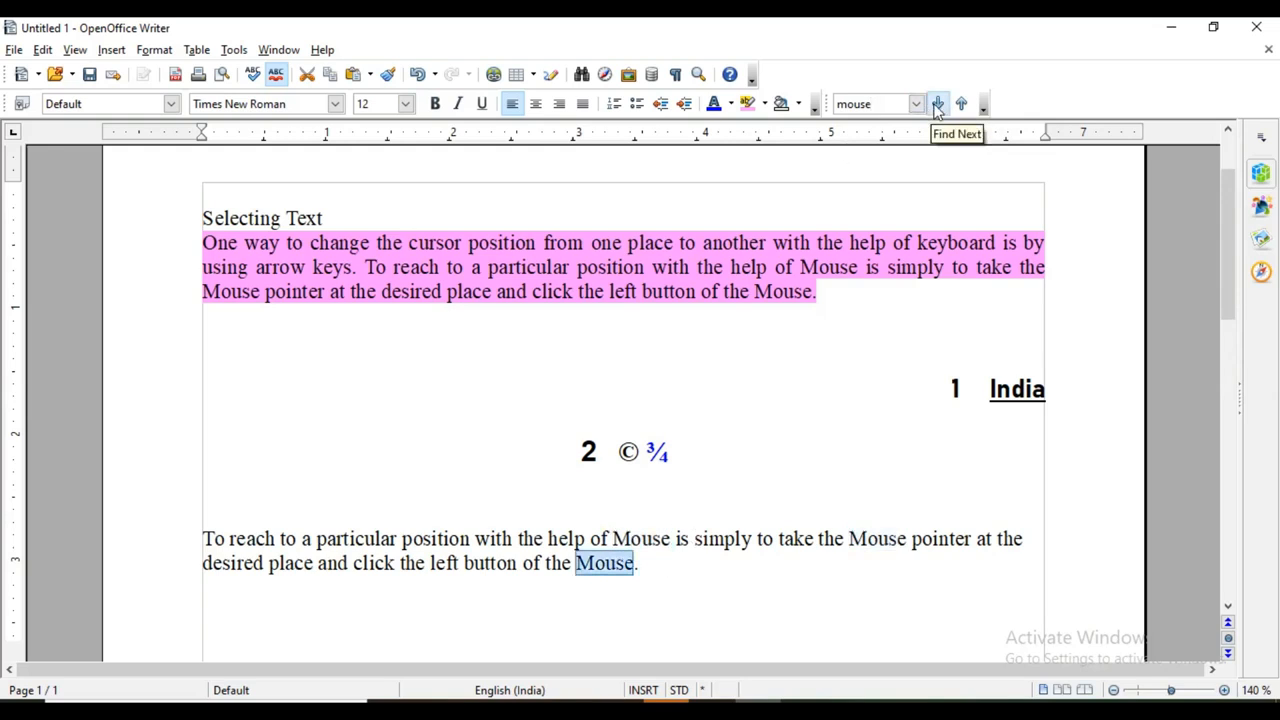
click(938, 104)
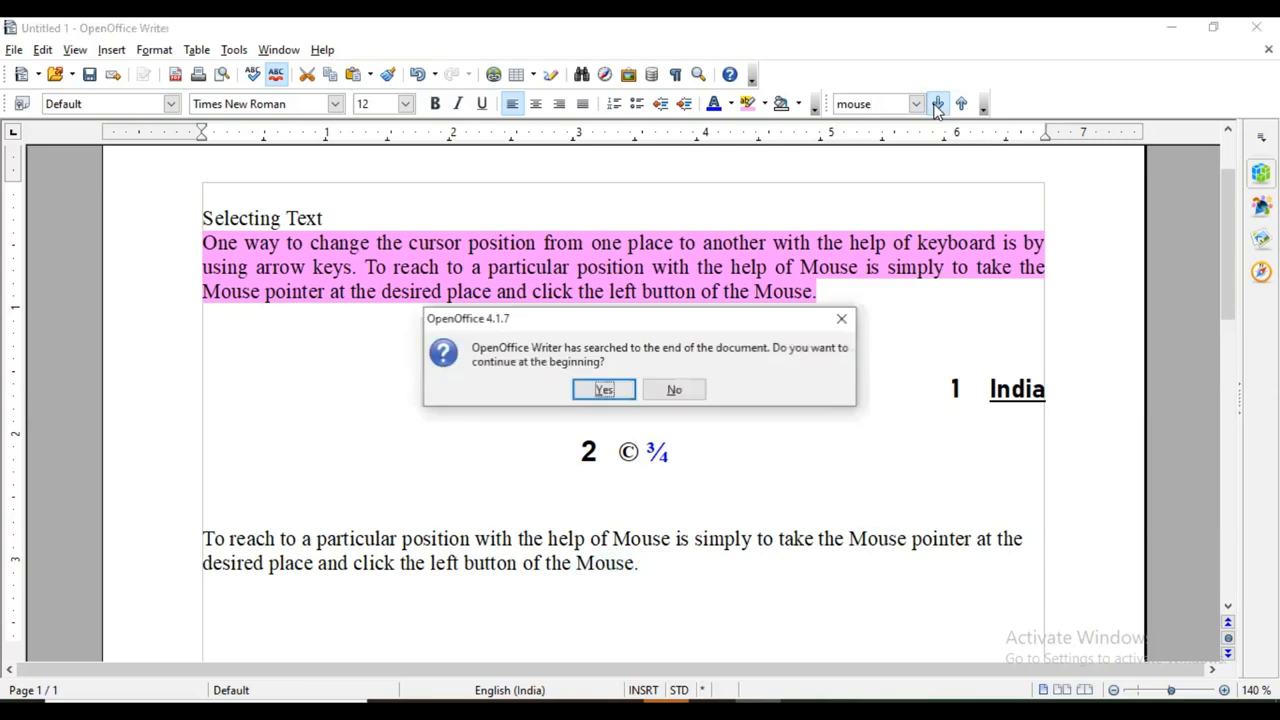
click(603, 391)
Place the cursor before the "Selecting Text" title and step through the three "mouse" matches in the highlighted paragraph
click(204, 218)
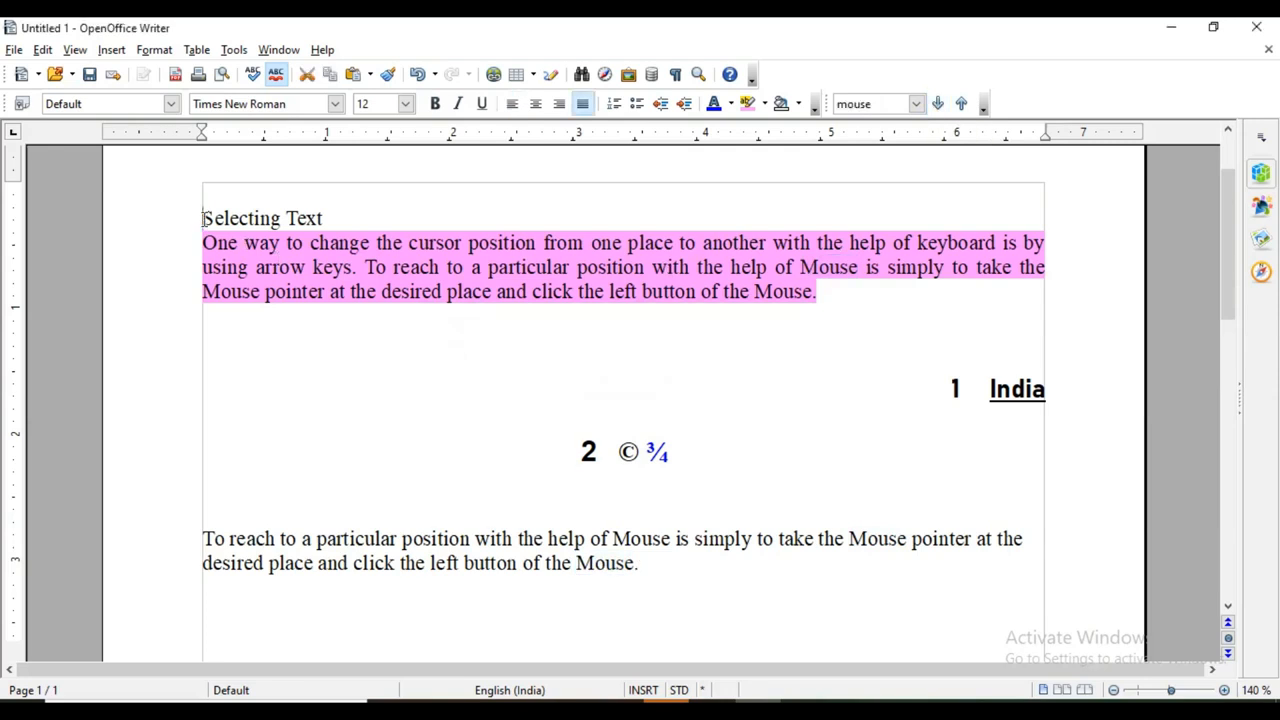
click(204, 218)
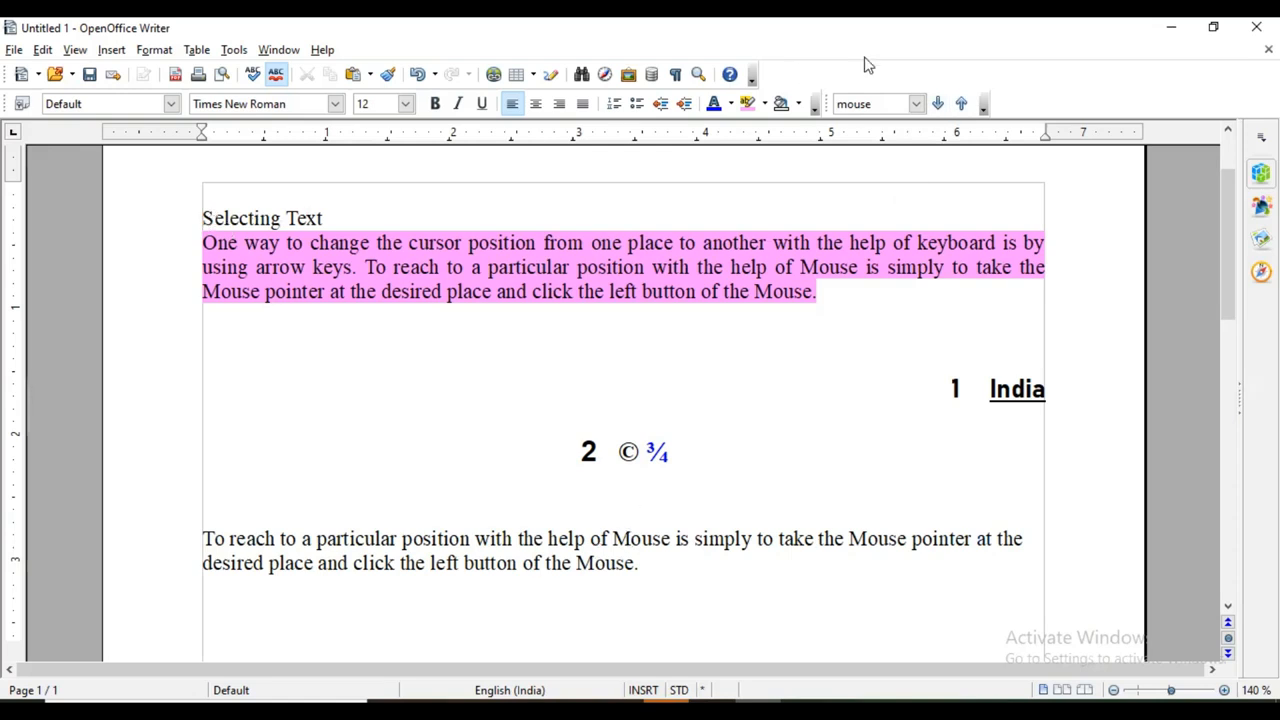
click(937, 103)
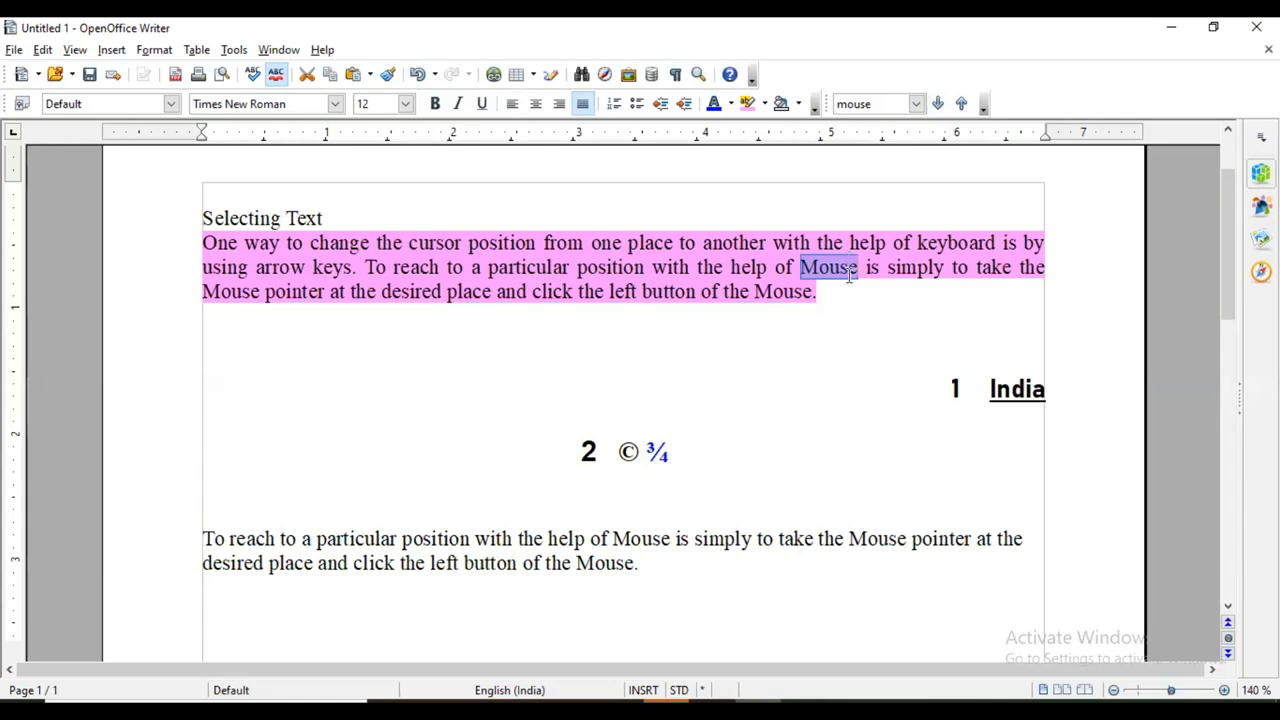
click(937, 104)
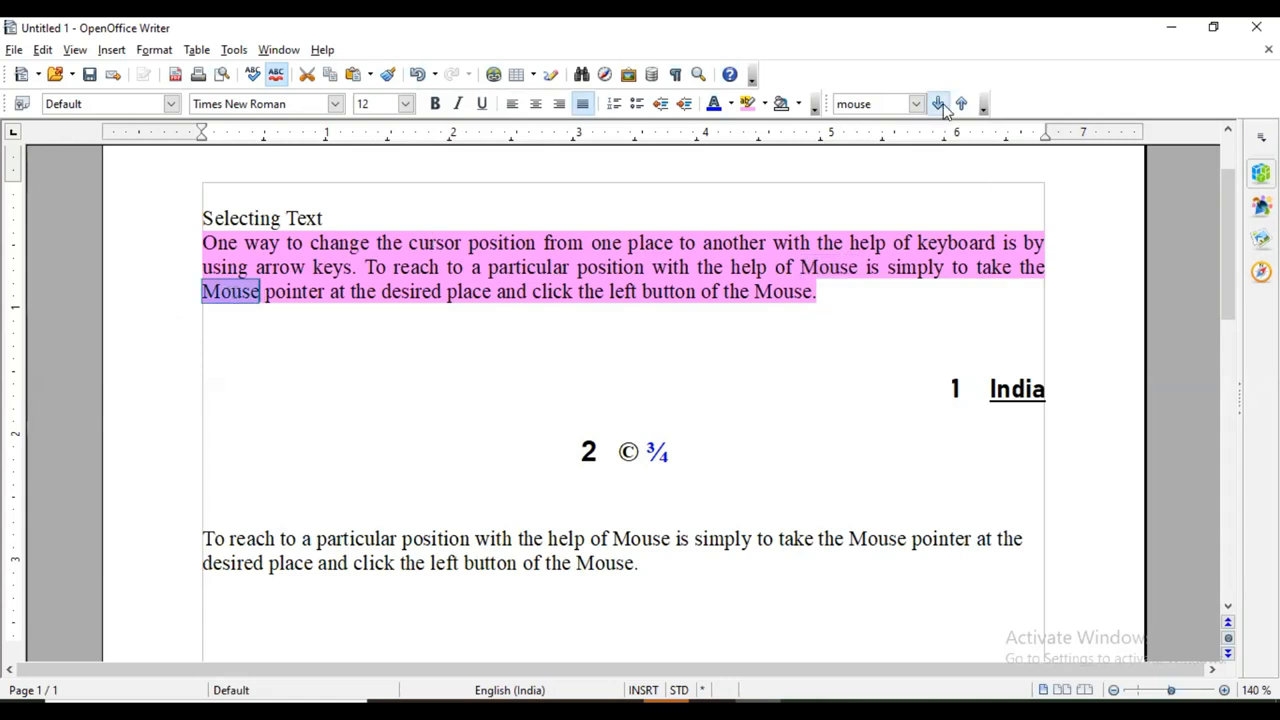
click(940, 105)
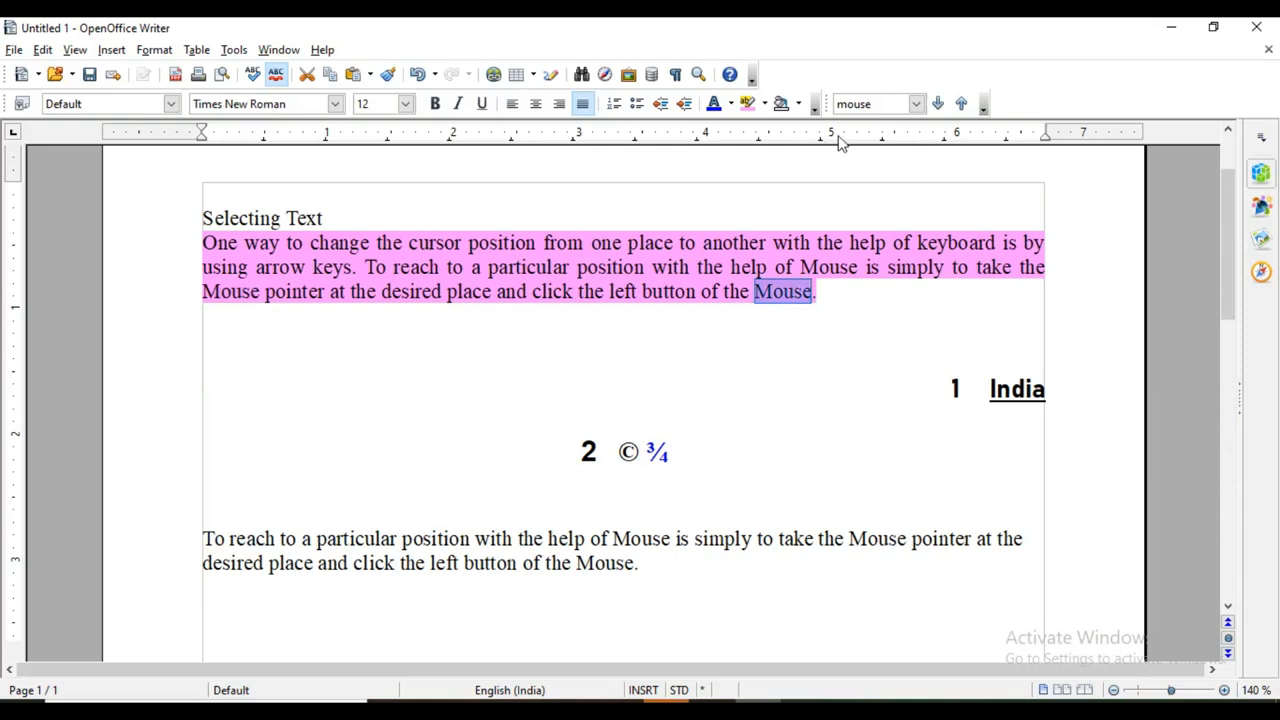